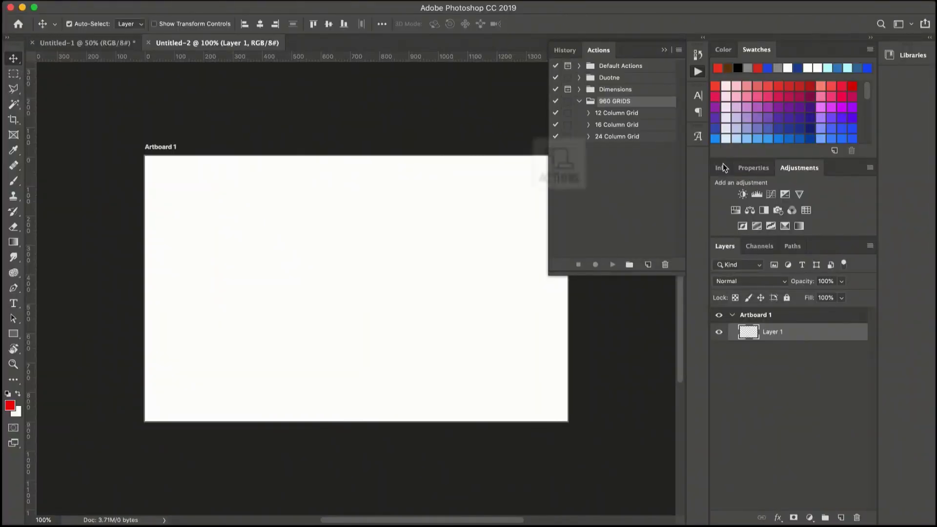
Play the 12 Column Grid, 16 Column Grid and 24 Column Grid actions from the 960 GRIDS set.
click(620, 113)
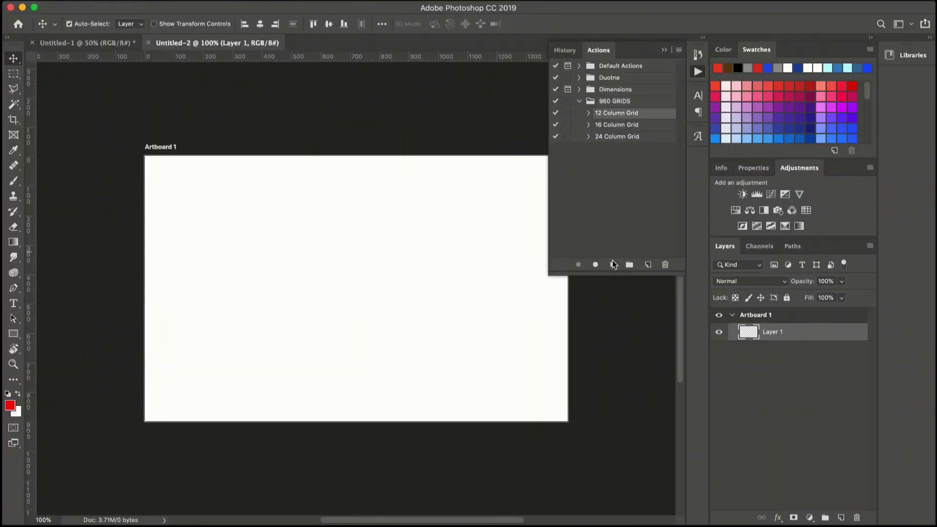
click(613, 265)
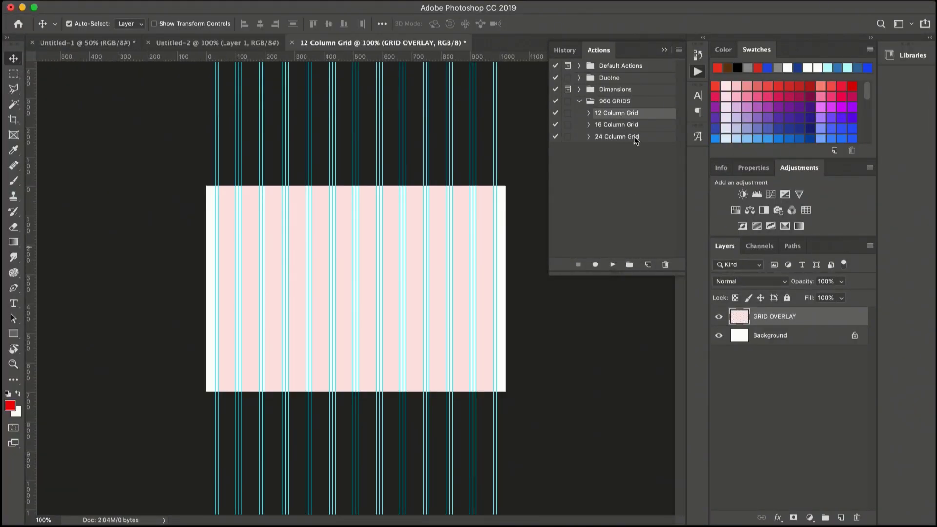
click(627, 125)
click(613, 265)
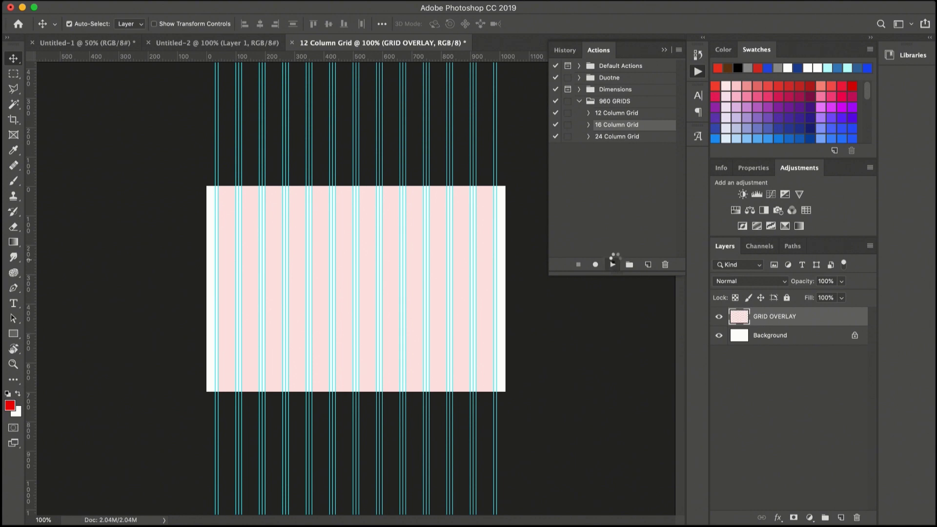
click(624, 141)
click(613, 265)
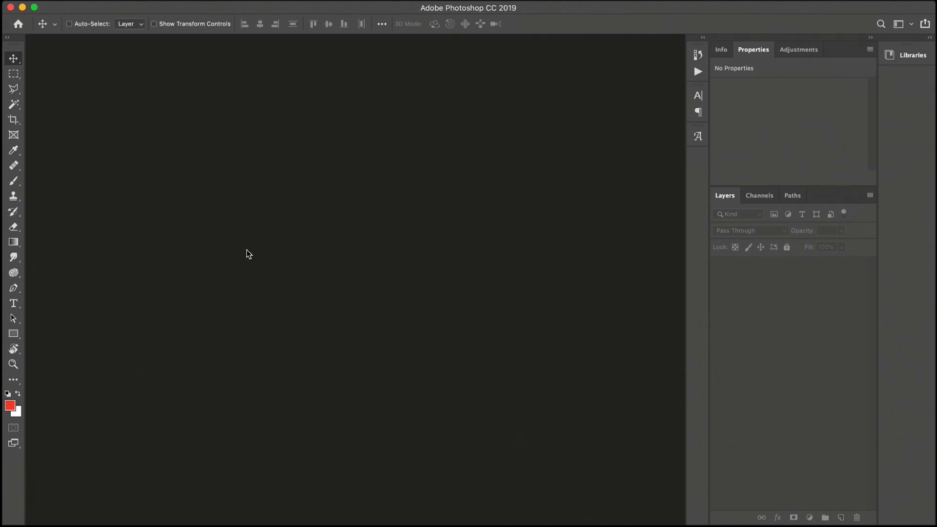
Create a new document from the Web Medium preset, 1440 x 900 px at 72 ppi.
key(super+n)
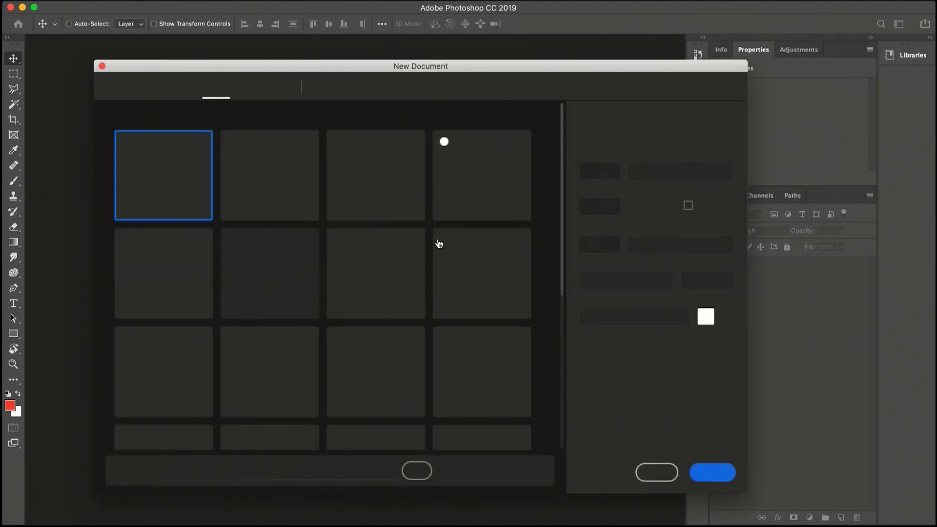
click(518, 87)
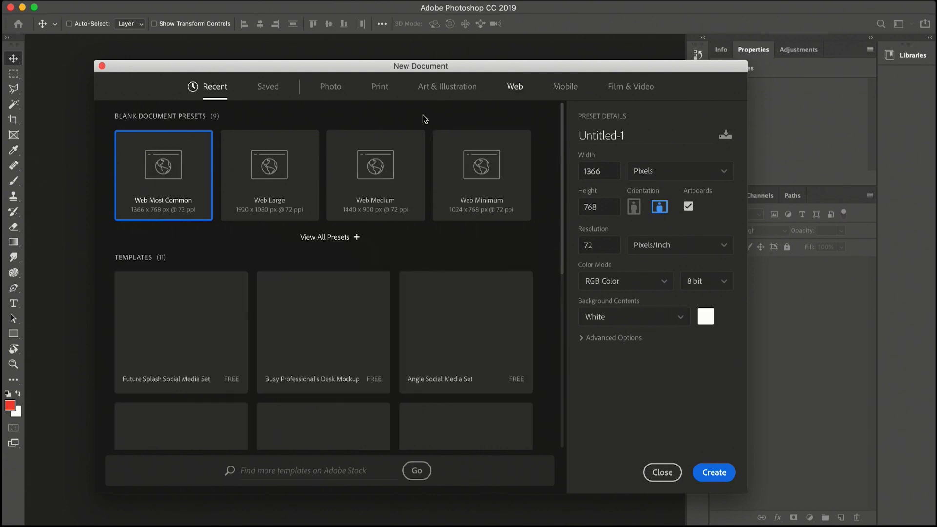
click(373, 165)
click(714, 472)
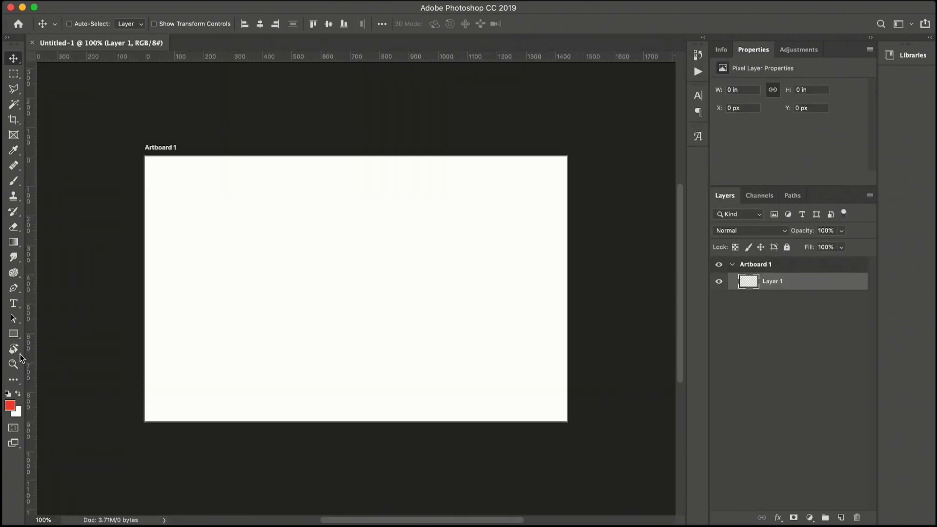
Create a 24 x 900 px rectangle and move it flush against the artboard's upper-left corner.
click(13, 333)
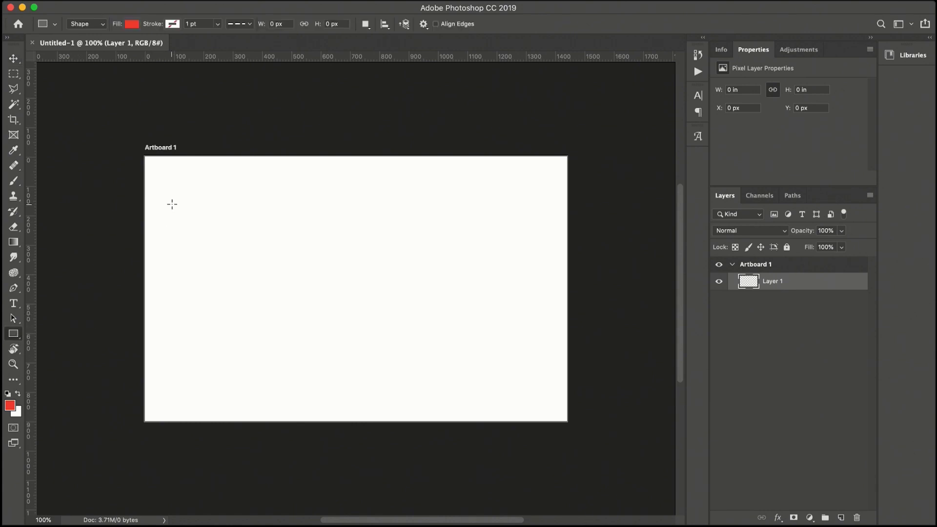
click(172, 204)
text(24)
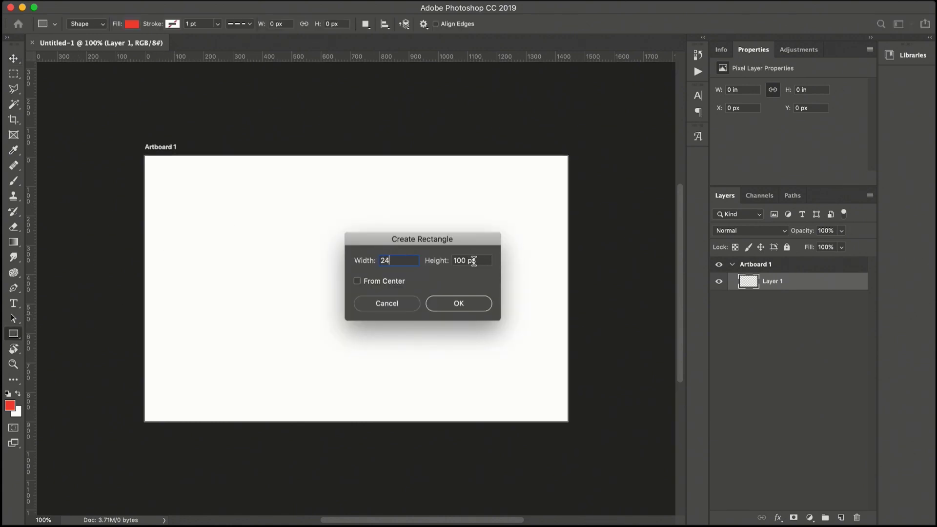
key(Tab)
text(900)
key(Return)
click(13, 58)
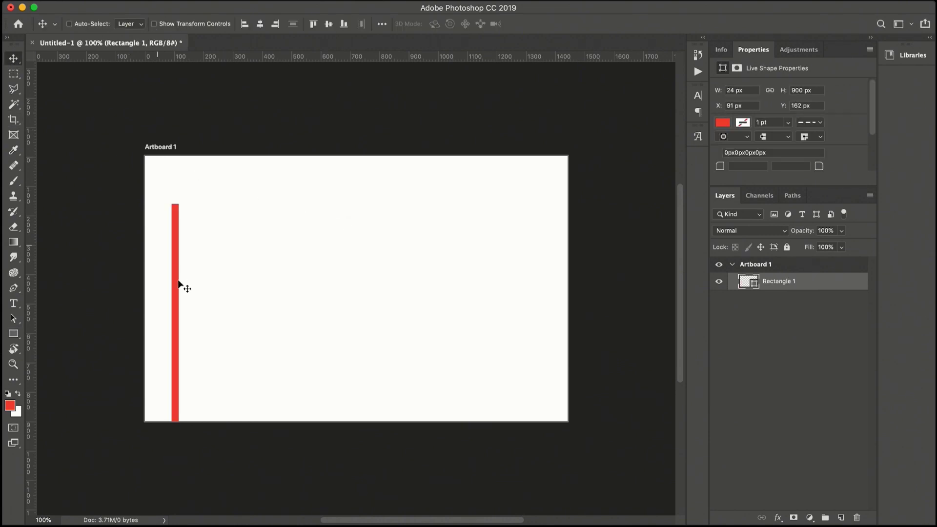
drag(174, 273, 154, 241)
Duplicate the 24 px rectangle twelve times and move the topmost copy flush to the artboard's right edge.
key(super+j)
key(super+j)
key(super+j)
key(super+j)
key(super+j)
key(super+j)
key(super+j)
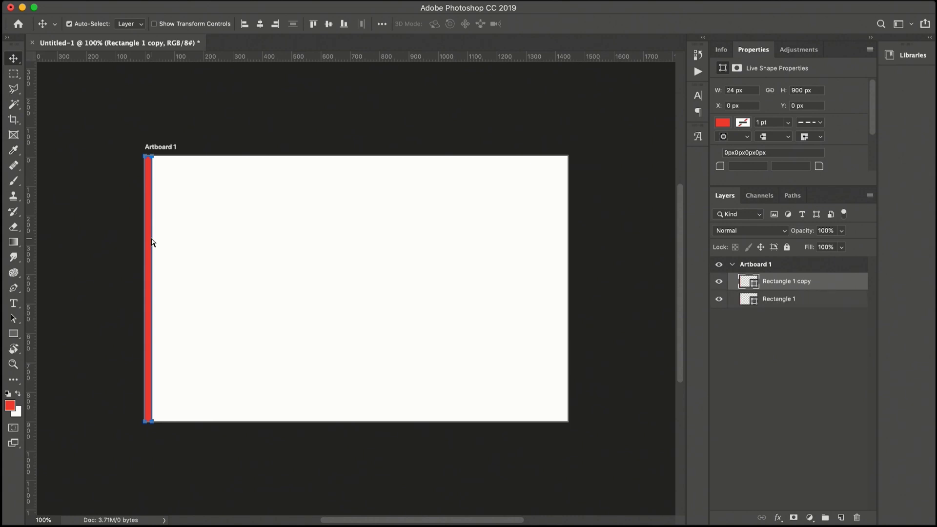
key(super+j)
key(super+j)
key(super+j)
key(super+j)
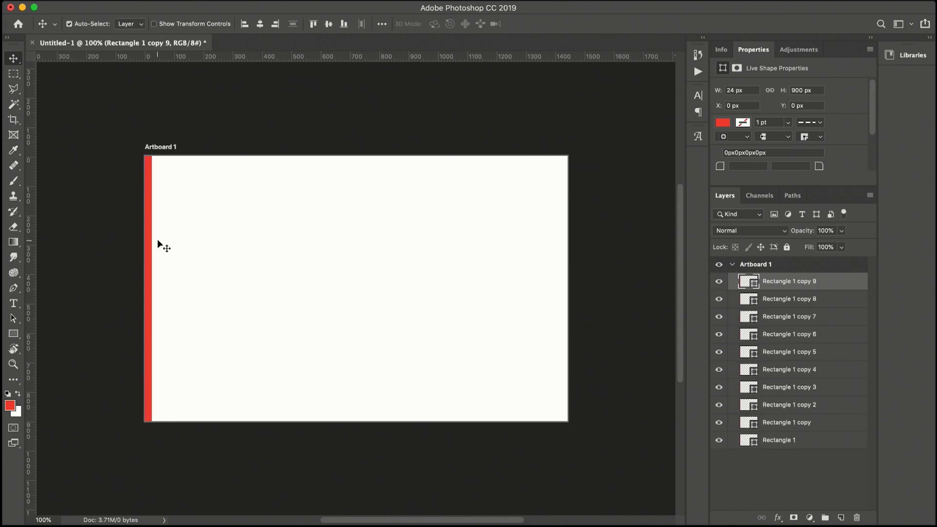
drag(152, 266, 568, 266)
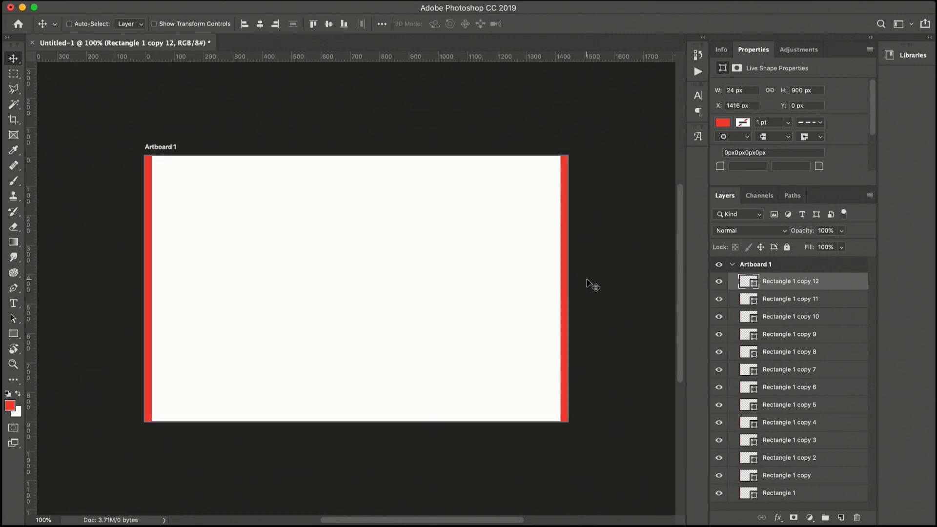
Select all thirteen rectangle layers and distribute them horizontally at equal spacing across the artboard.
shift+click(793, 480)
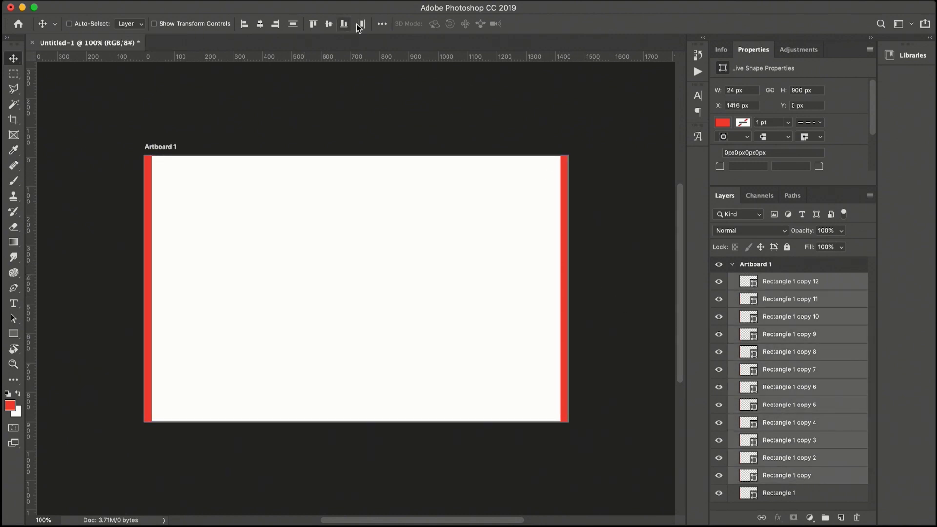
click(805, 493)
shift+click(804, 282)
click(361, 24)
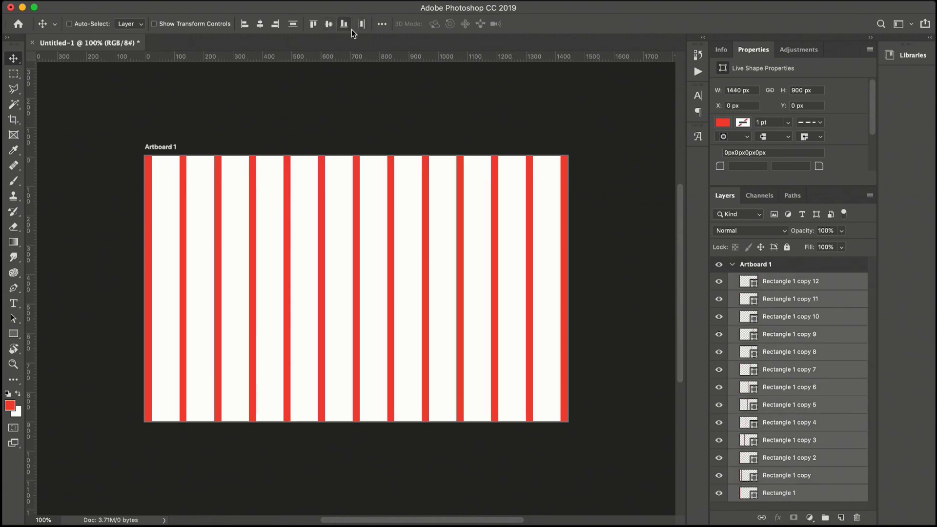
Group the thirteen rectangles and set the group's opacity to 10%.
key(super+g)
click(825, 247)
click(830, 229)
text(10)
key(Return)
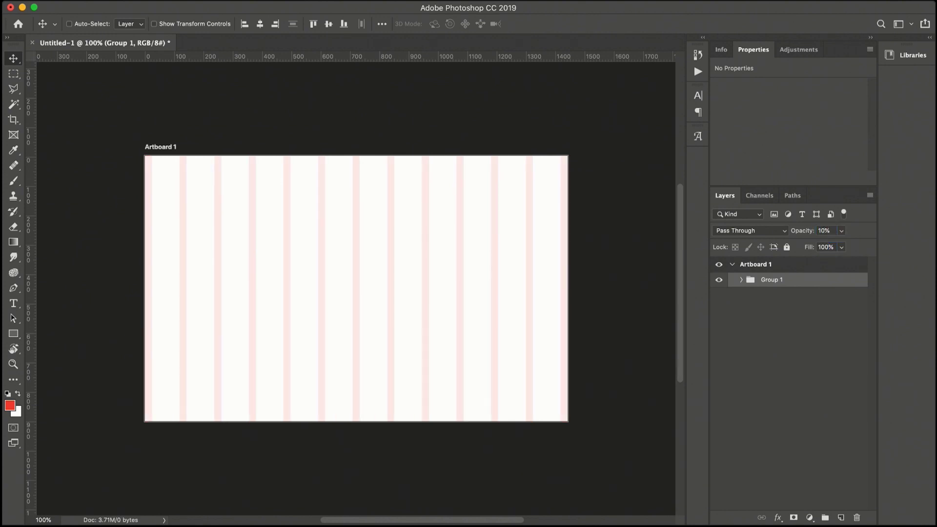
Expand the gutter group and examine the second stripe's position to work out the column width.
click(817, 389)
click(741, 280)
scroll(778, 483, down, 1)
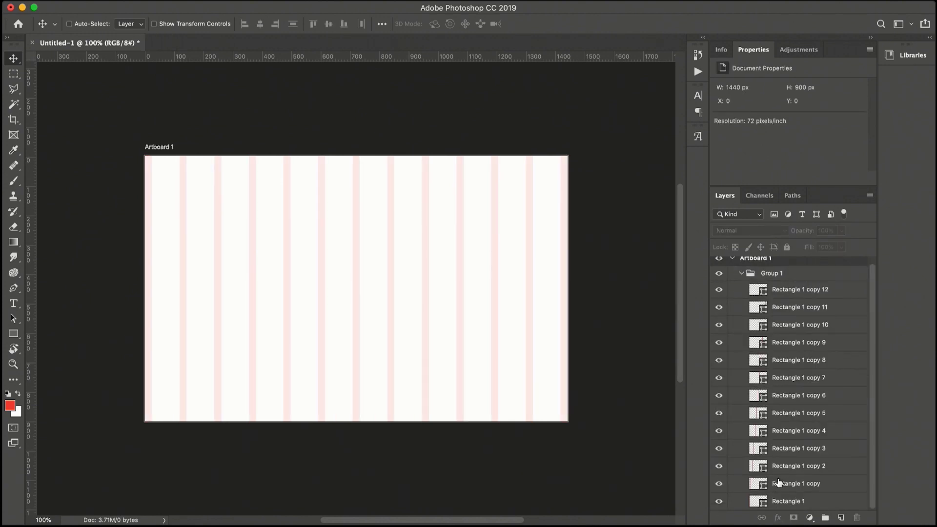
click(785, 485)
drag(179, 335, 184, 339)
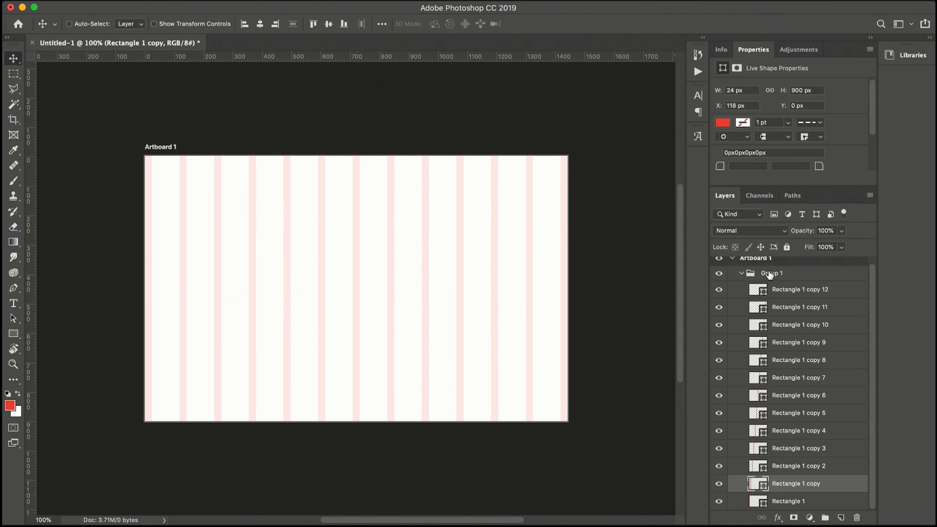
Collapse the gutter group and hide it.
click(745, 274)
click(743, 273)
click(719, 280)
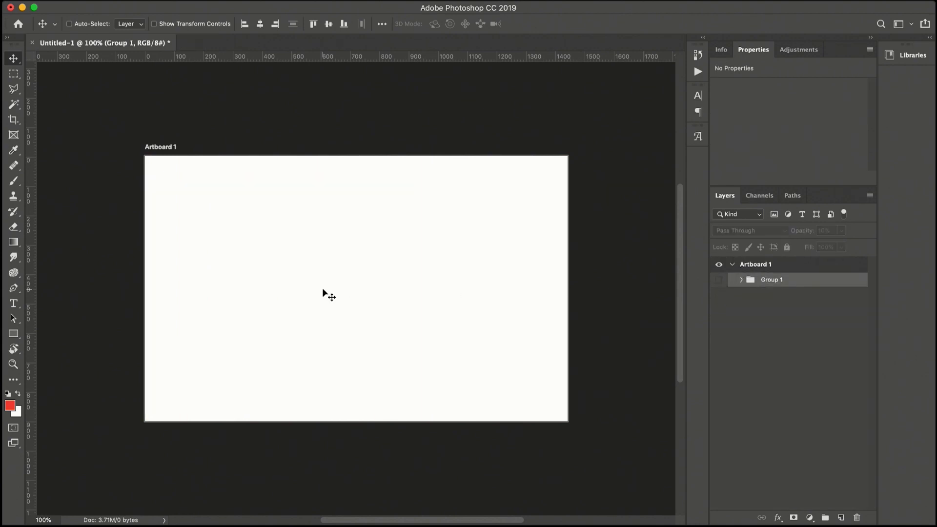
Create a 94 x 900 px rectangle and move it flush against the artboard's upper-left corner.
click(13, 334)
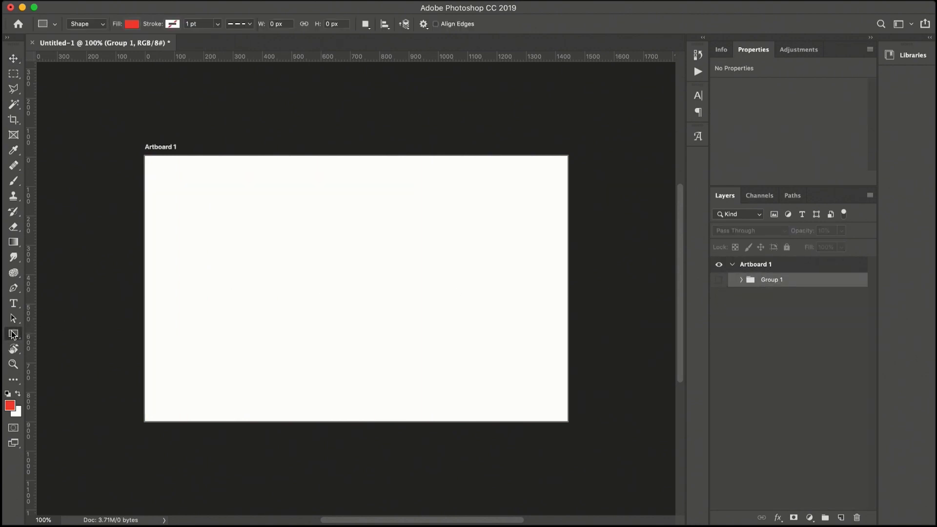
click(194, 233)
text(94)
key(Tab)
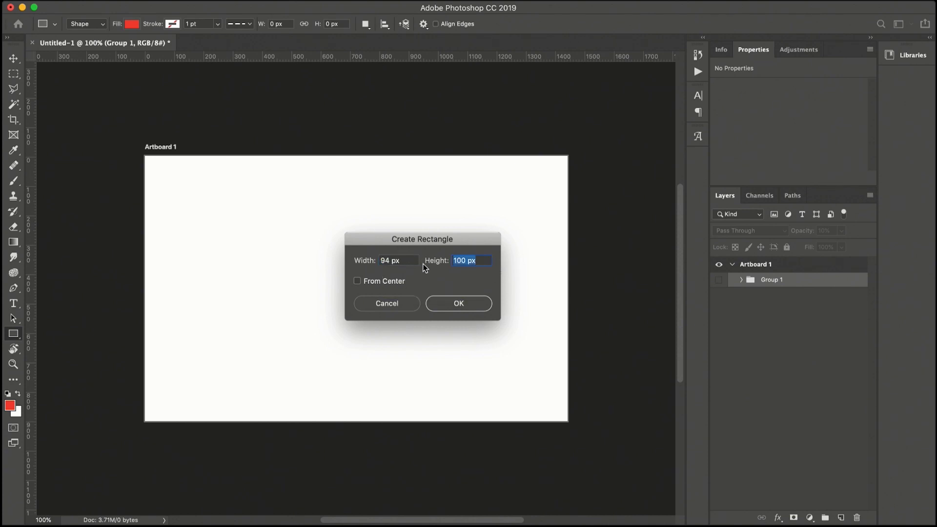
click(474, 308)
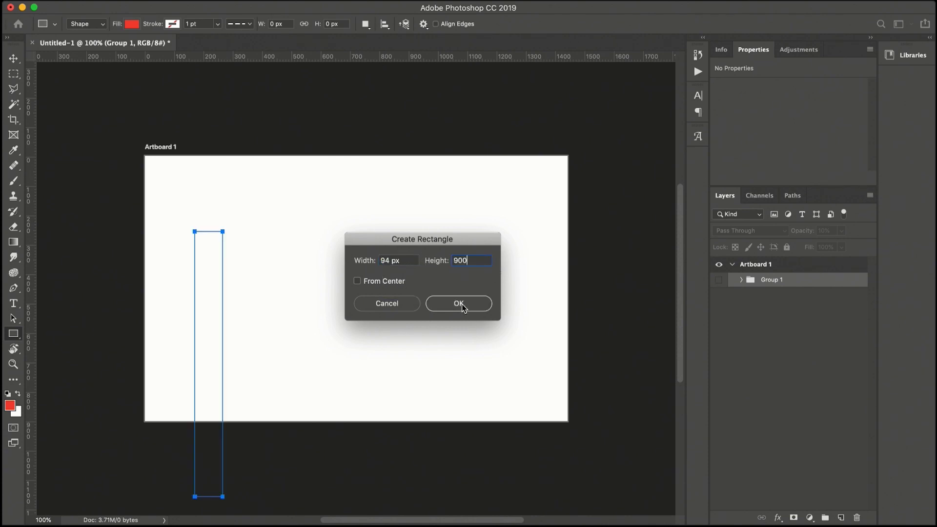
click(13, 58)
drag(188, 273, 159, 216)
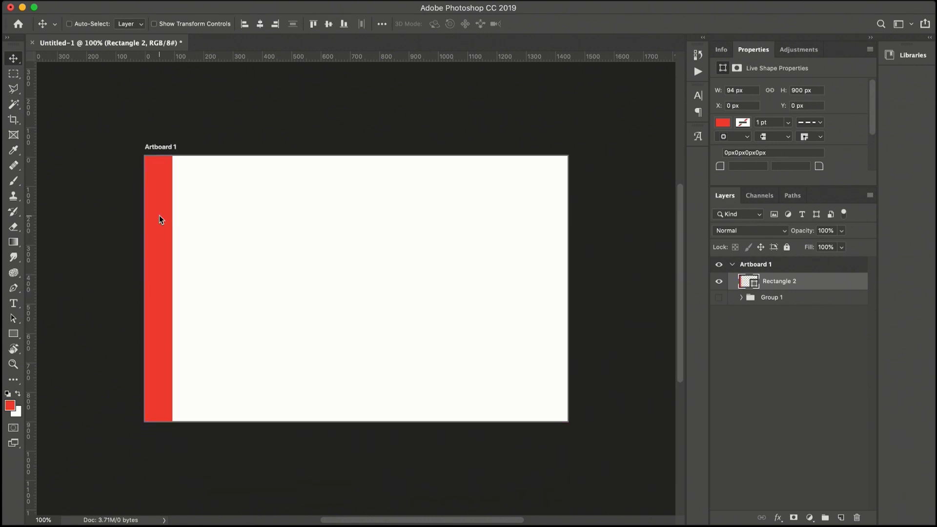
Nudge the 94 px rectangle to the right until its X position is 24 px.
key(Right)
key(Right)
key(Right)
key(Right)
key(Right)
key(Right)
key(Right)
key(Right)
key(Right)
key(Right)
key(Right)
key(Right)
key(Right)
key(Right)
key(Right)
key(Right)
key(Right)
key(Right)
key(Right)
key(Right)
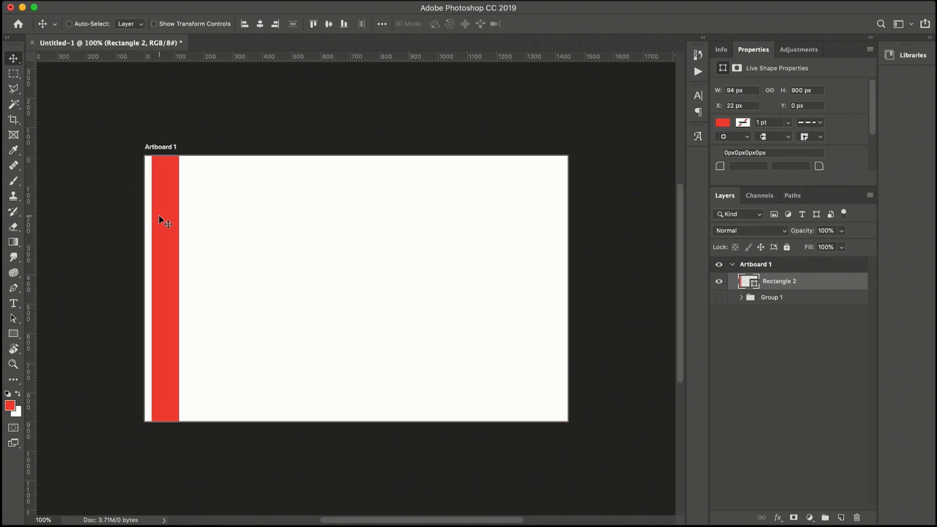
Duplicate the 94 px rectangle eleven times.
key(super+j)
key(super+j)
key(super+j)
key(super+j)
key(super+j)
key(super+j)
key(super+j)
key(super+j)
key(super+j)
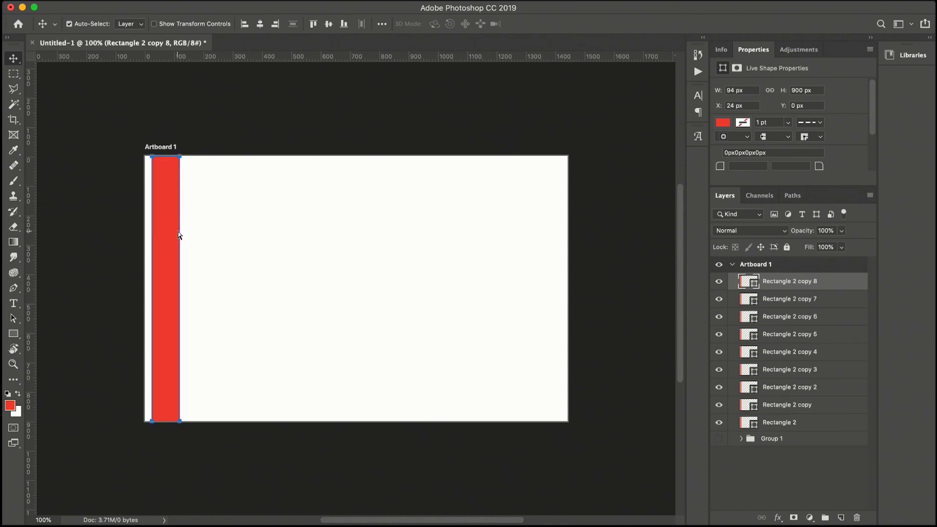
key(super+j)
key(super+j)
Move the topmost rectangle copy to X 1322 px, leaving a 24 px margin at the artboard's right edge.
drag(170, 253, 552, 250)
key(shift+Left)
key(shift+Left)
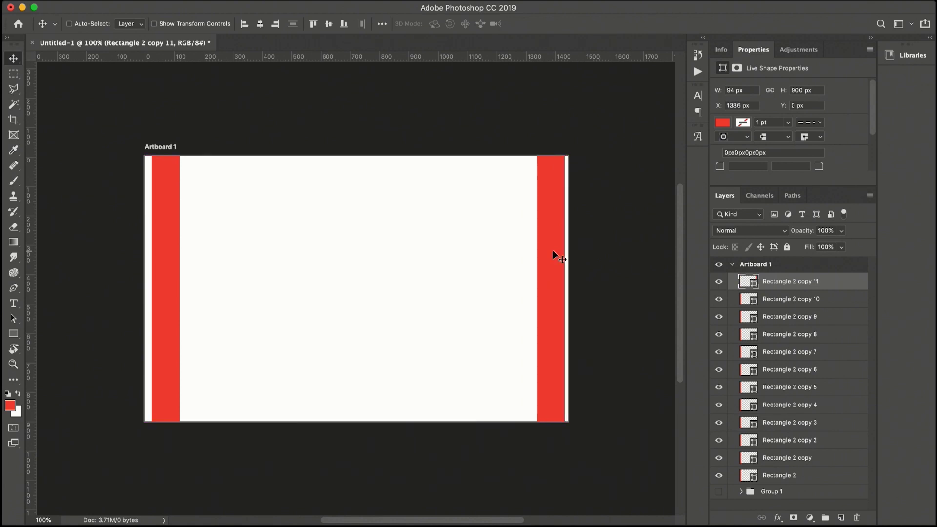
key(Left)
key(Left)
key(Left)
key(Left)
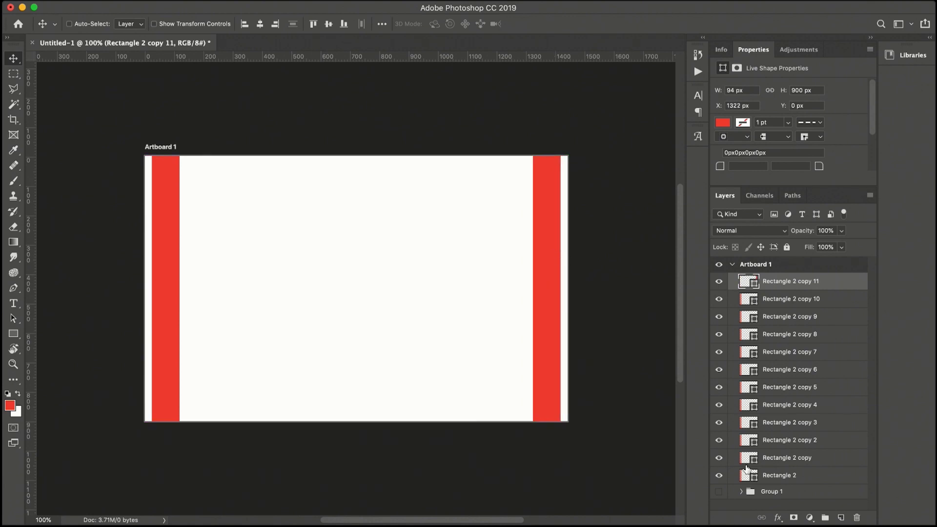
Select all twelve 94 px rectangles and distribute them horizontally at equal spacing.
shift+click(760, 475)
click(362, 24)
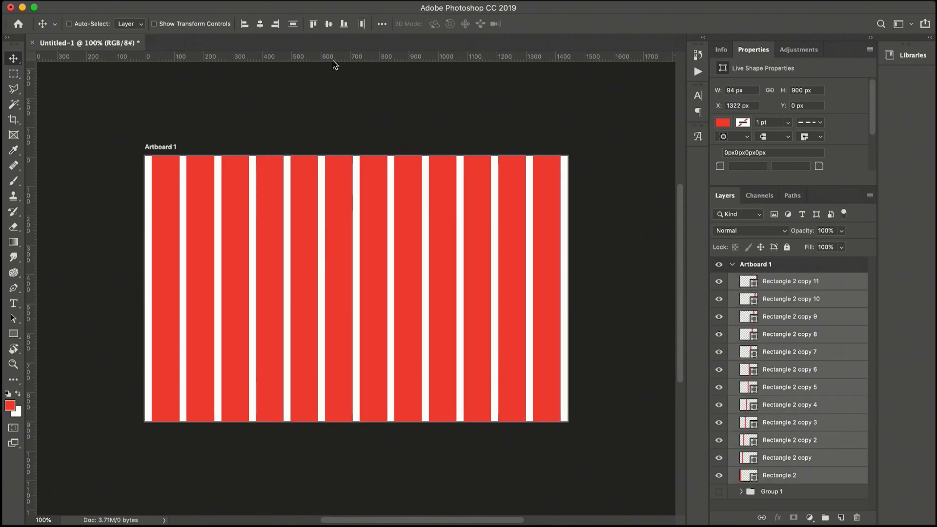
Group the twelve column rectangles and open the group's opacity for editing.
key(super+g)
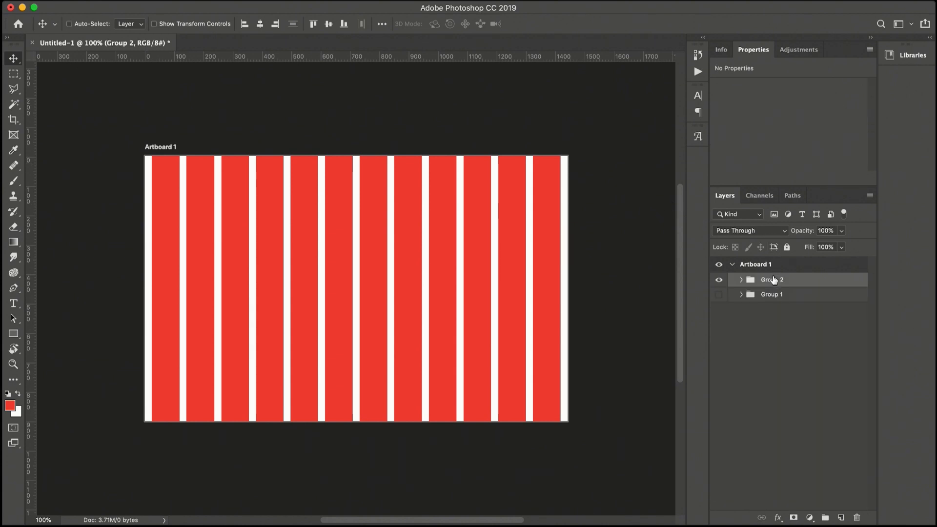
click(825, 230)
key(BackSpace)
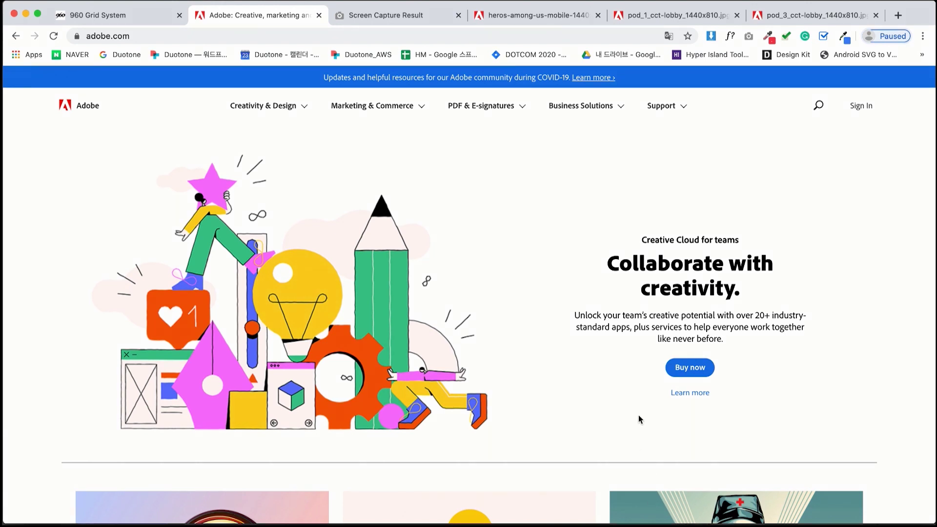
Examine the layout of the Adobe home page, from the hero banner through the three-column section to the footer.
scroll(537, 299, down, 12)
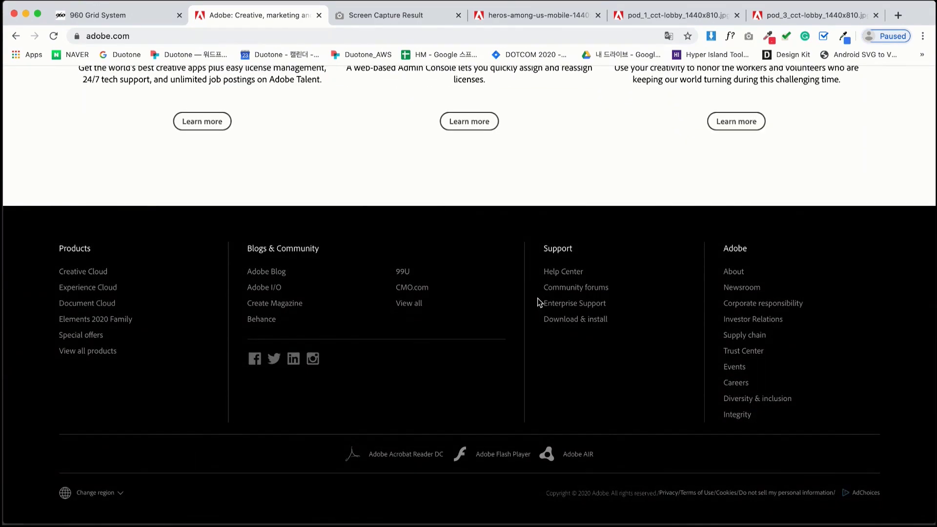
scroll(537, 300, up, 8)
scroll(537, 299, up, 3)
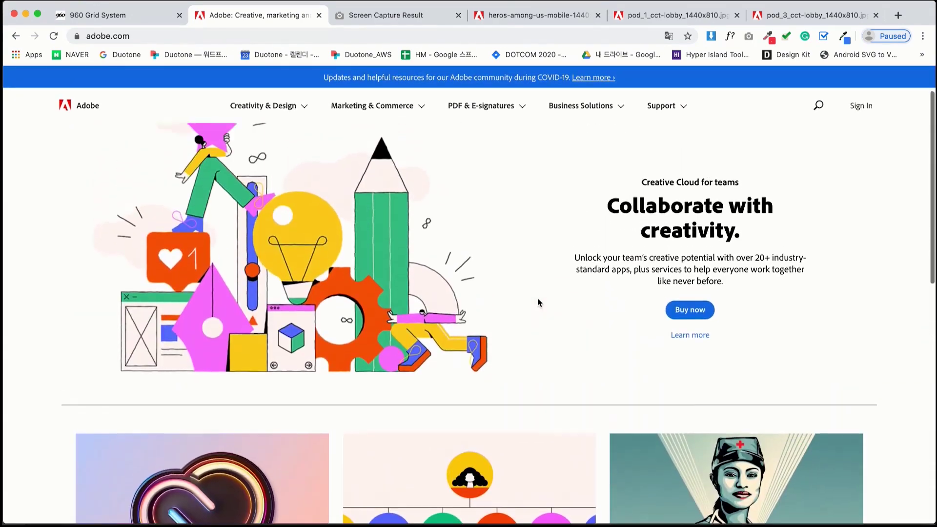
scroll(537, 299, down, 3)
scroll(537, 299, down, 3)
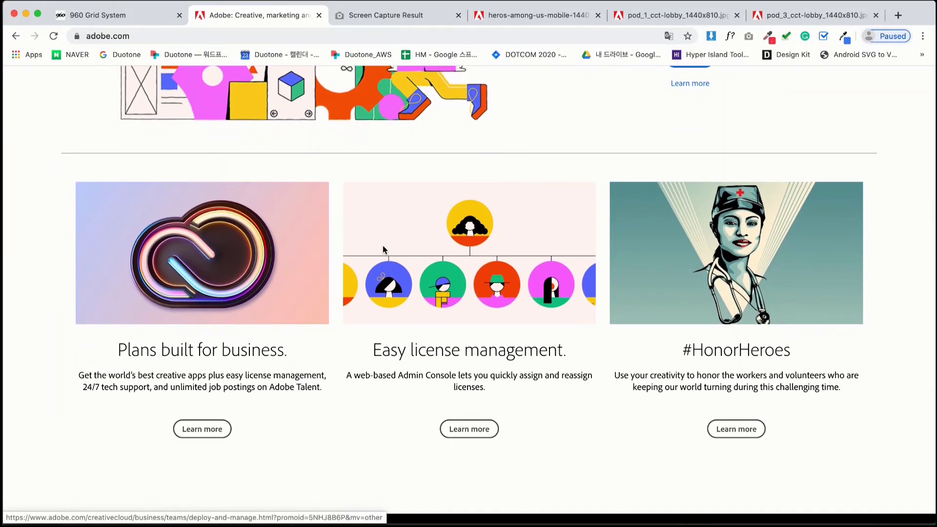
Switch to Photoshop and show the GRID OVERLAY layer over the captured Adobe page.
click(26, 14)
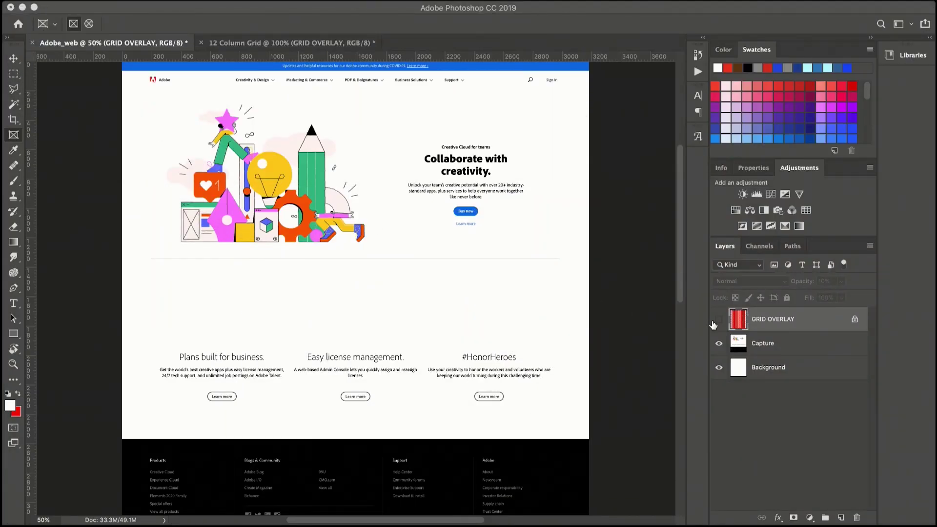
click(718, 318)
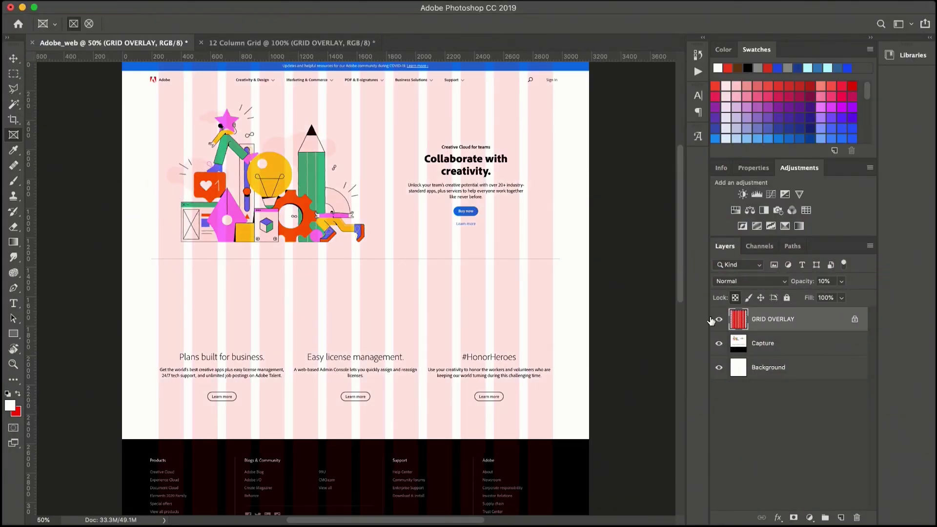
Show the guides and draw three rectangular frames within them, one above each of the three column headings.
click(776, 345)
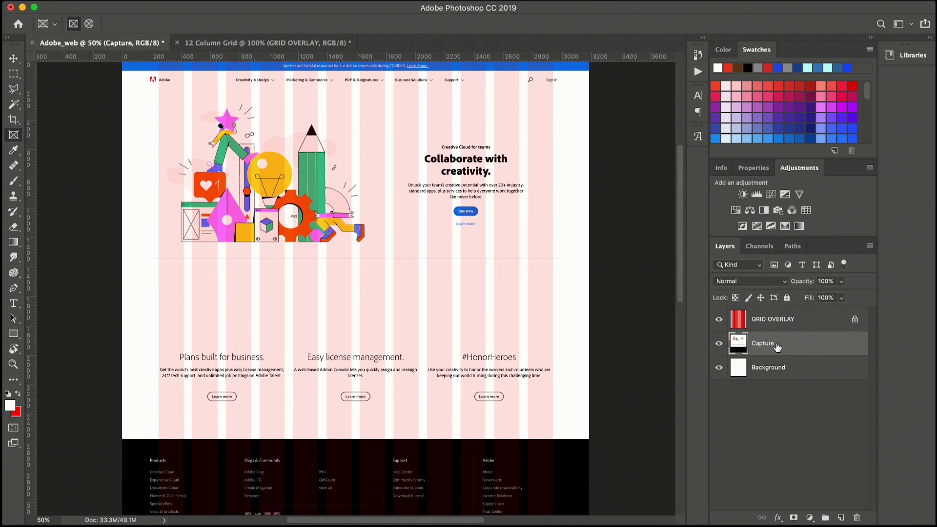
key(super+semicolon)
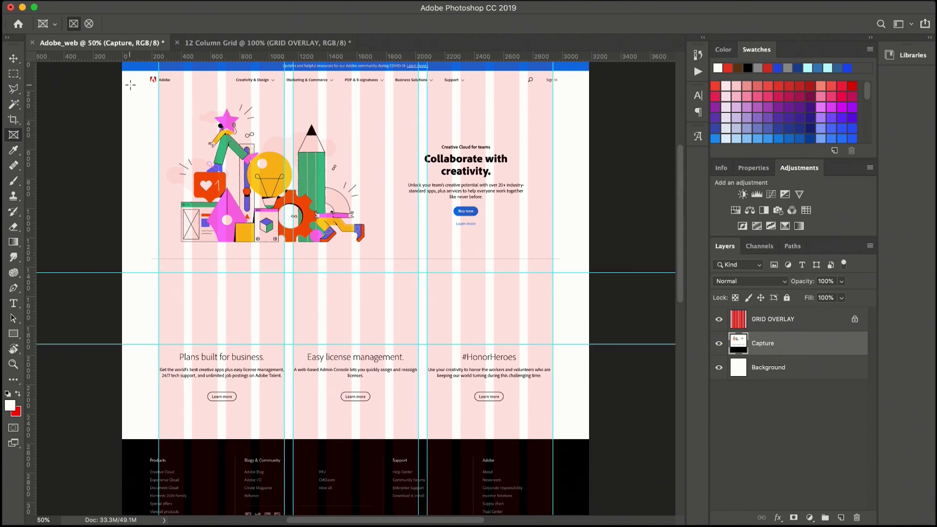
drag(159, 272, 285, 344)
drag(294, 272, 418, 344)
drag(428, 273, 553, 345)
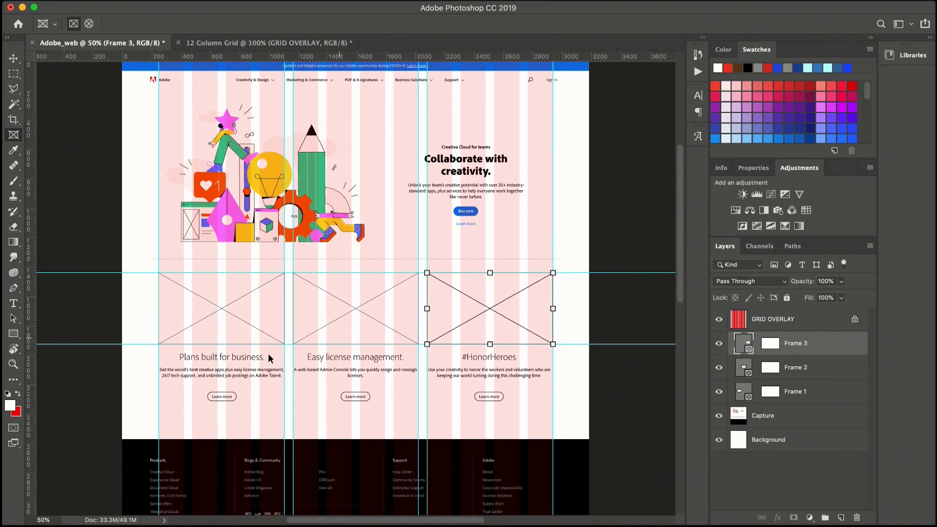
Place the pod_1_cct-lobby image from the Downloads folder into the frame above "Plans built for business.".
key(super+Tab)
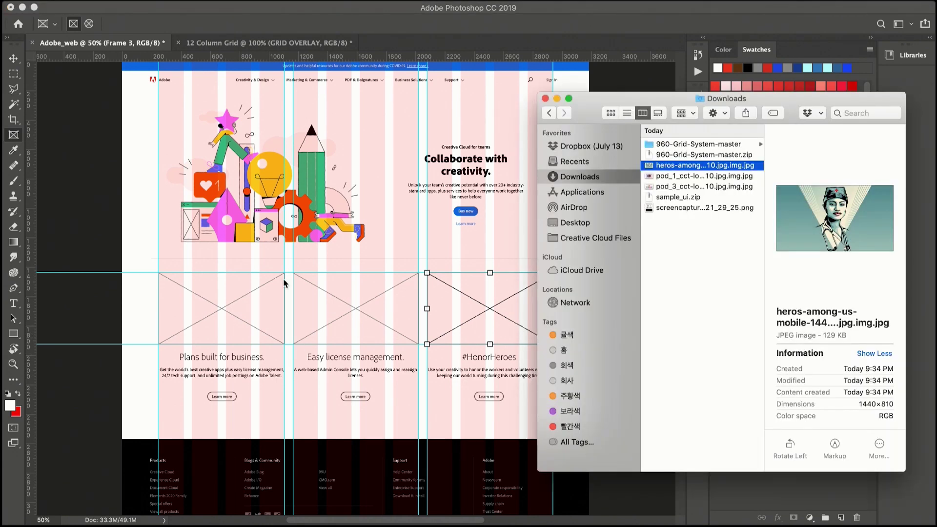
click(657, 182)
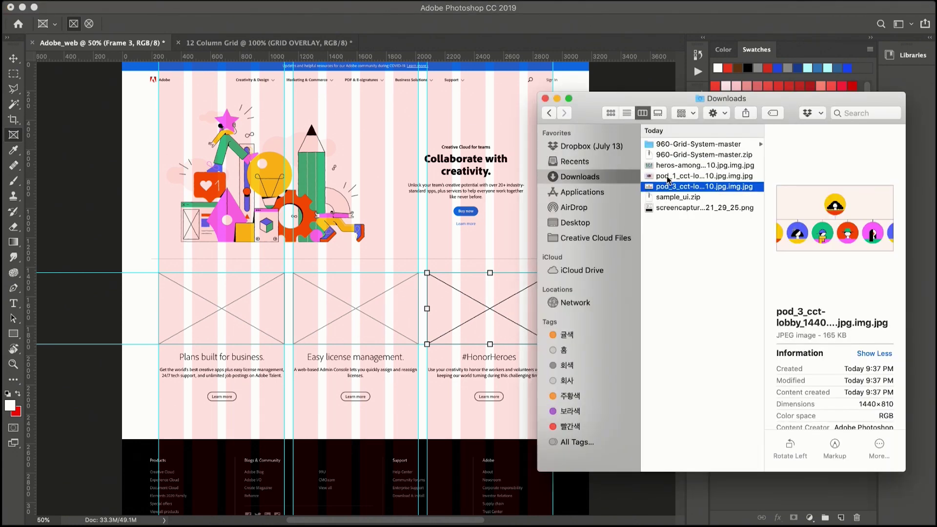
click(664, 178)
drag(670, 175, 250, 295)
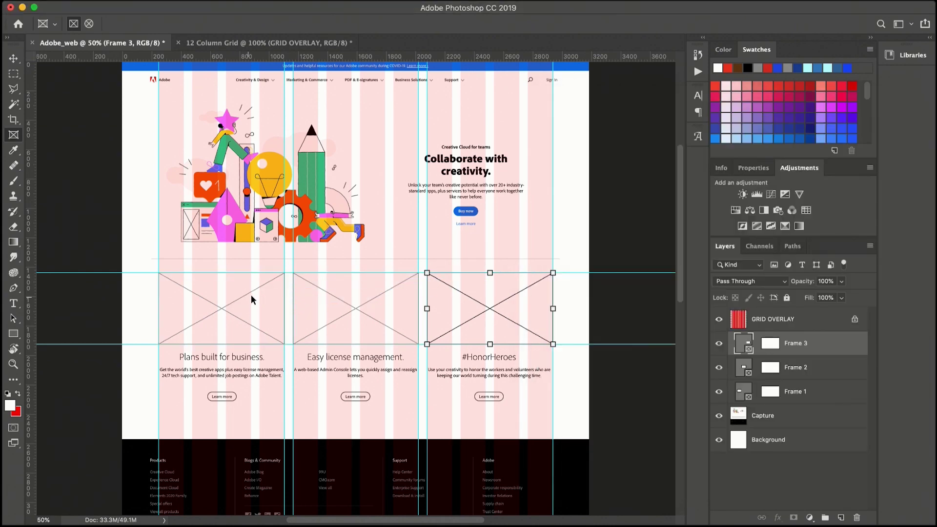
Place the pod_3_cct-lobby image in the frame above "Easy license management." and the heros-among-us-mobile image in the frame above "#HonorHeroes".
key(super+Tab)
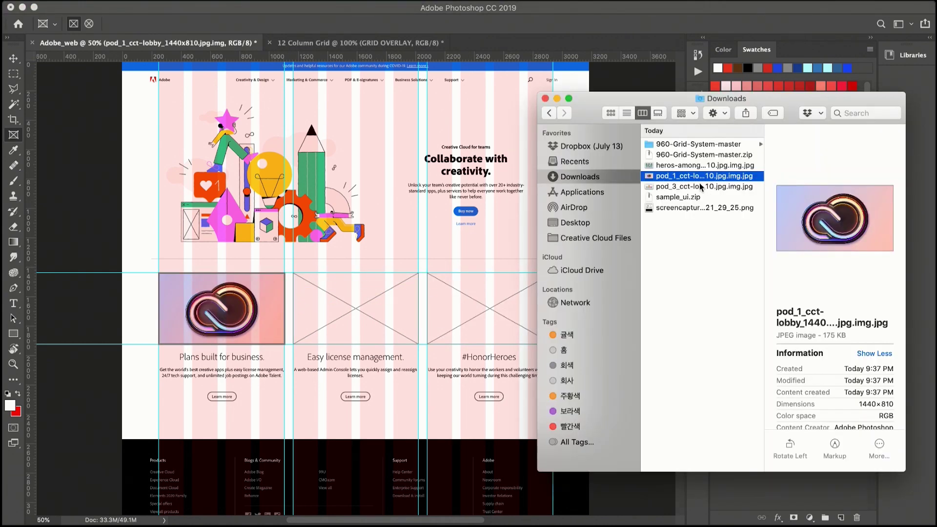
click(696, 187)
drag(696, 187, 375, 294)
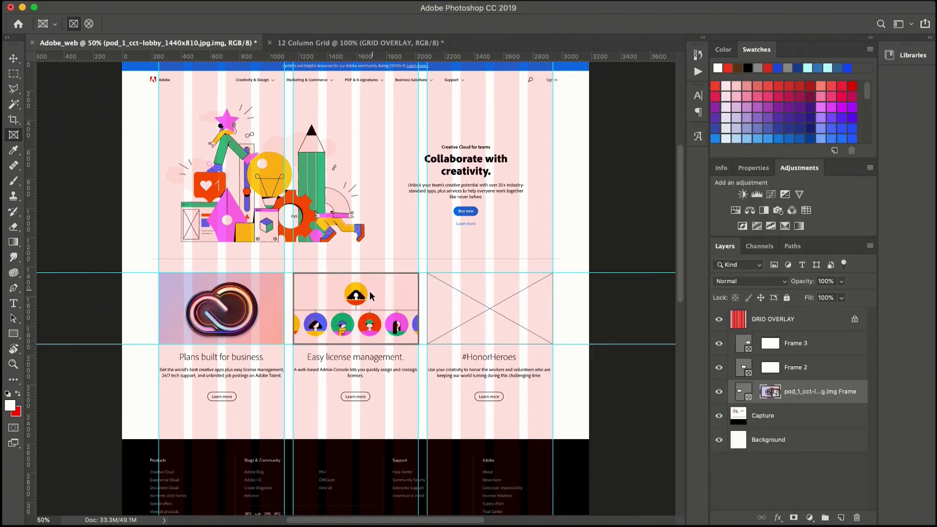
key(super+Tab)
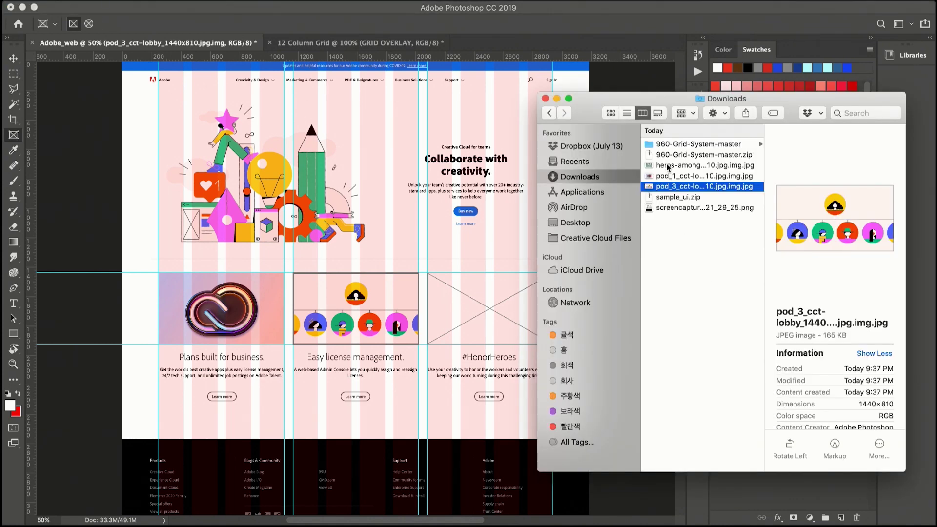
click(696, 165)
drag(696, 165, 493, 294)
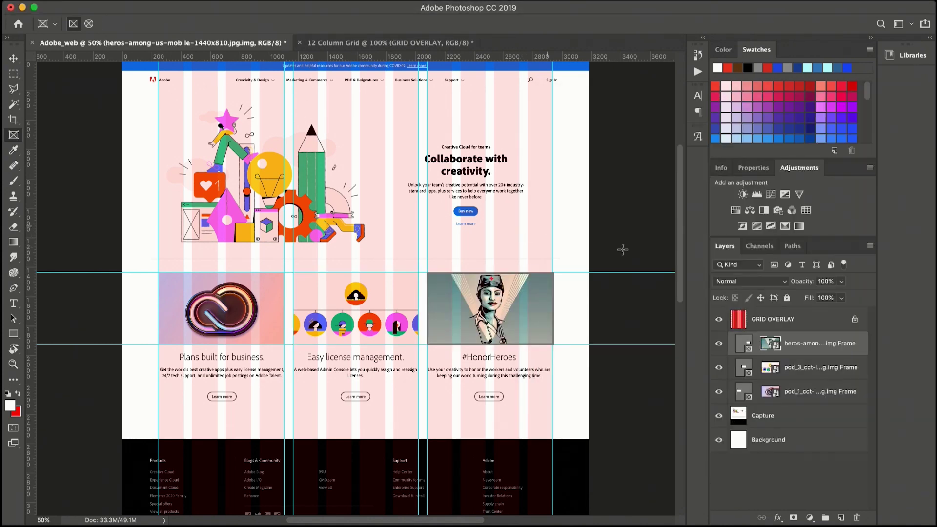
Hide the GRID OVERLAY layer and the guides.
click(821, 324)
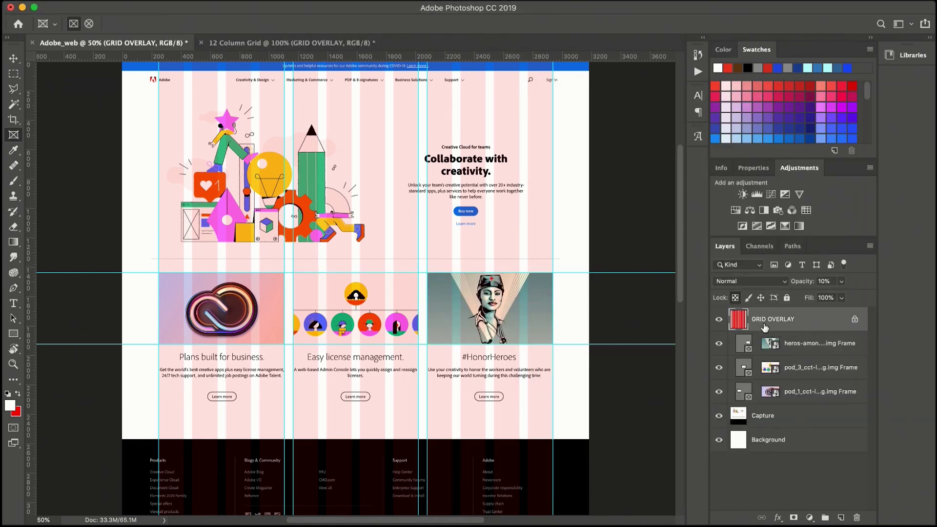
click(718, 320)
key(super+semicolon)
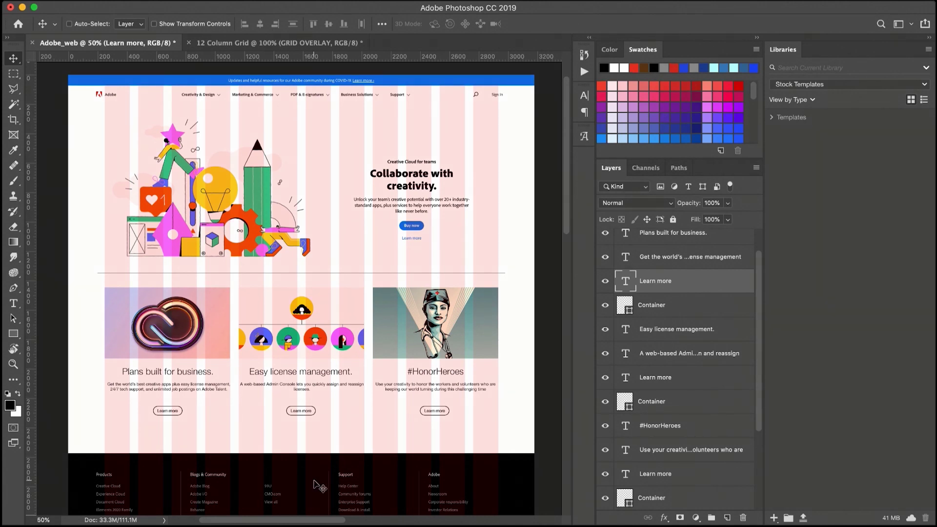
Convert the first column's "Learn more" text and its Container shape into one smart object.
key(z)
click(233, 400)
scroll(283, 391, down, 2)
scroll(283, 390, right, 2)
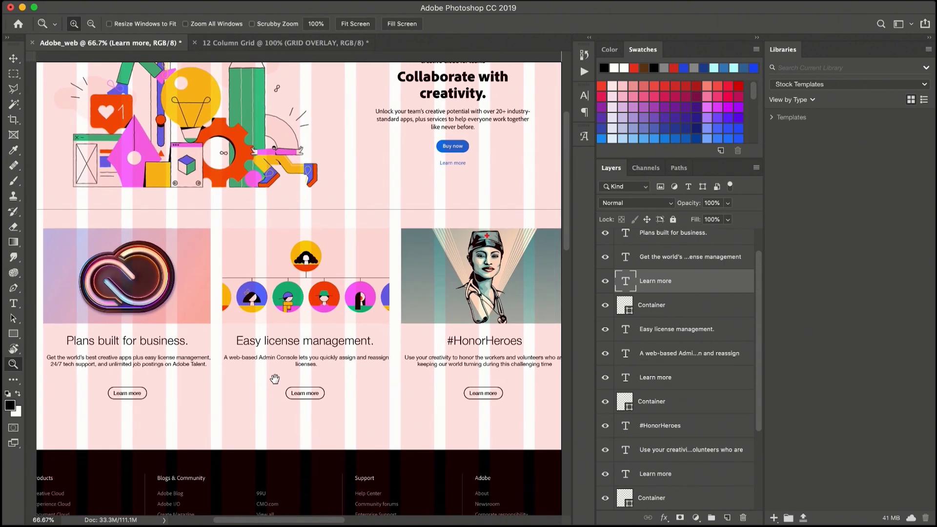
click(162, 392)
scroll(171, 385, left, 3)
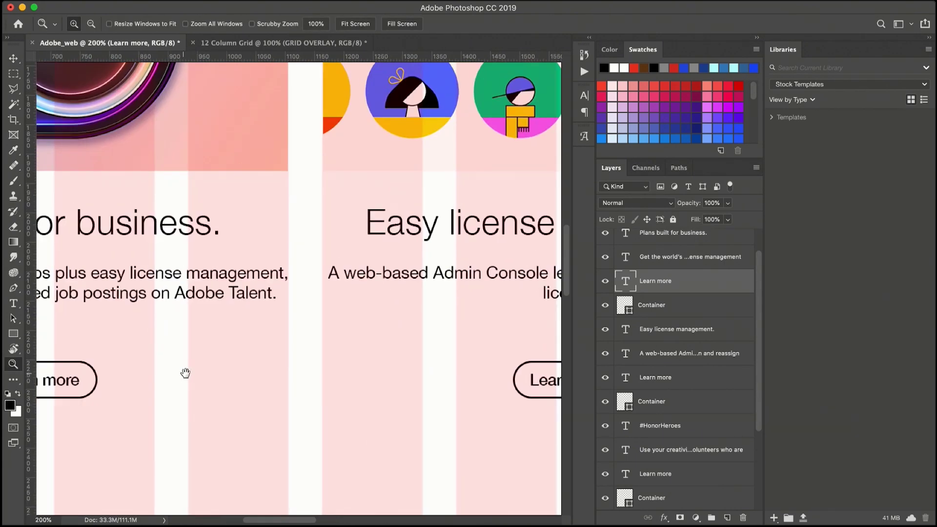
click(184, 373)
drag(398, 335, 484, 337)
scroll(485, 336, right, 1)
key(super+r)
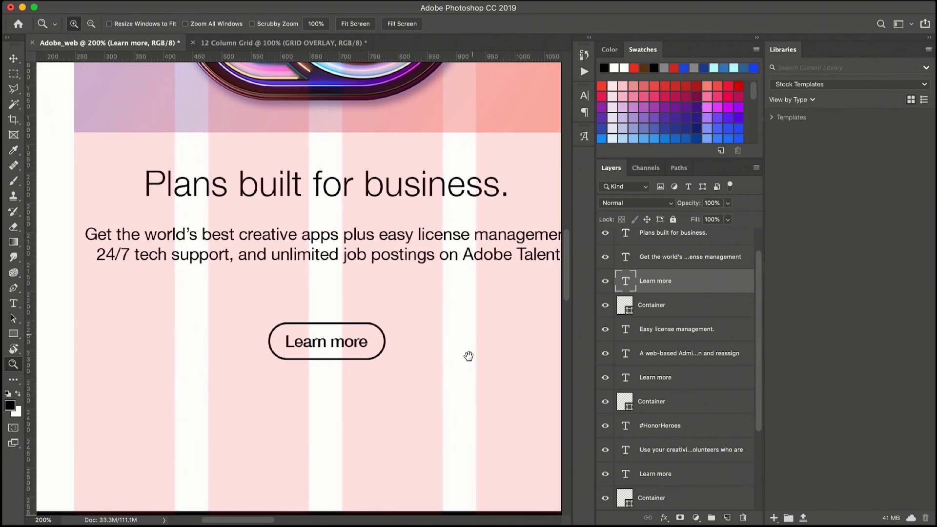
key(v)
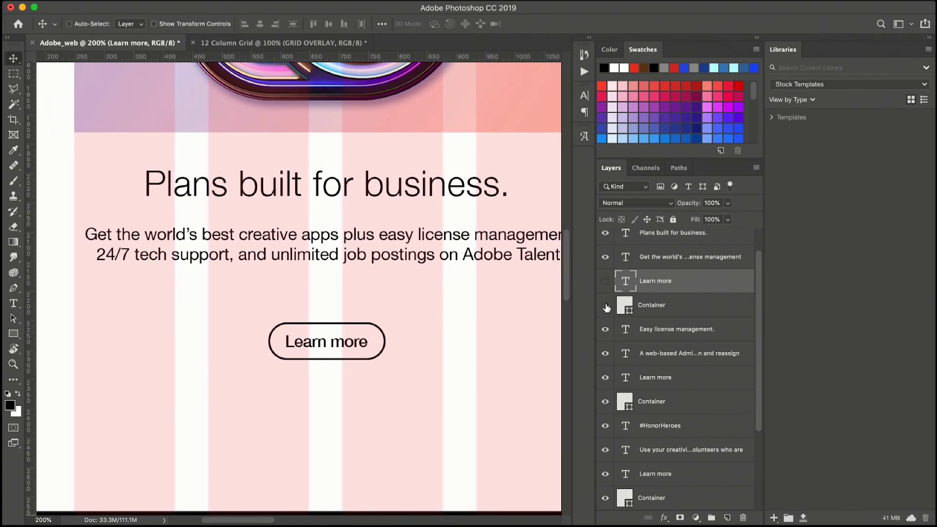
click(605, 305)
click(606, 305)
shift+click(688, 308)
click(756, 167)
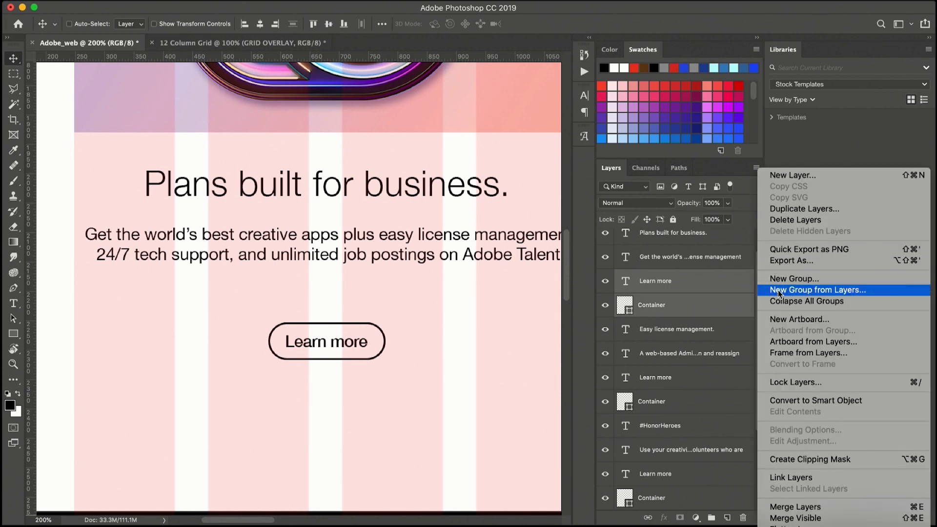
click(801, 400)
Rename the new smart object layer as "Learn more_btn".
double_click(654, 281)
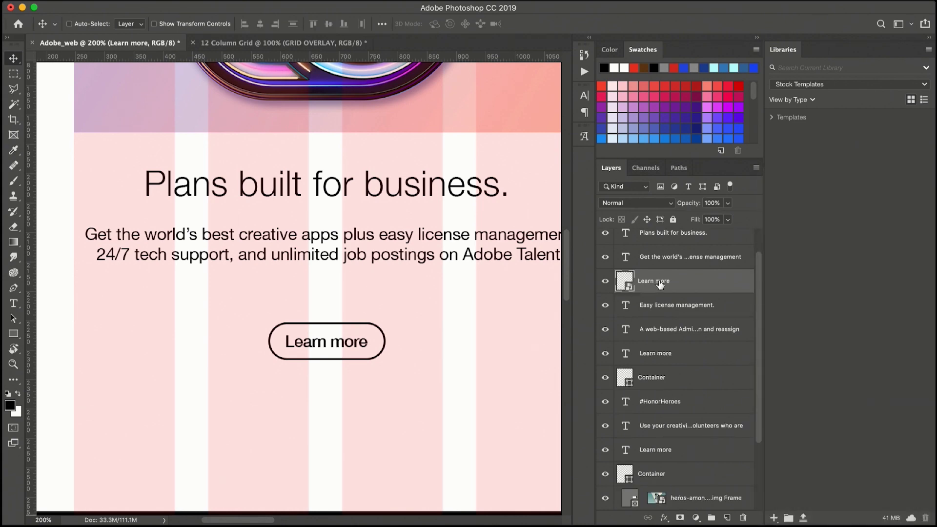
text(_btn)
key(Return)
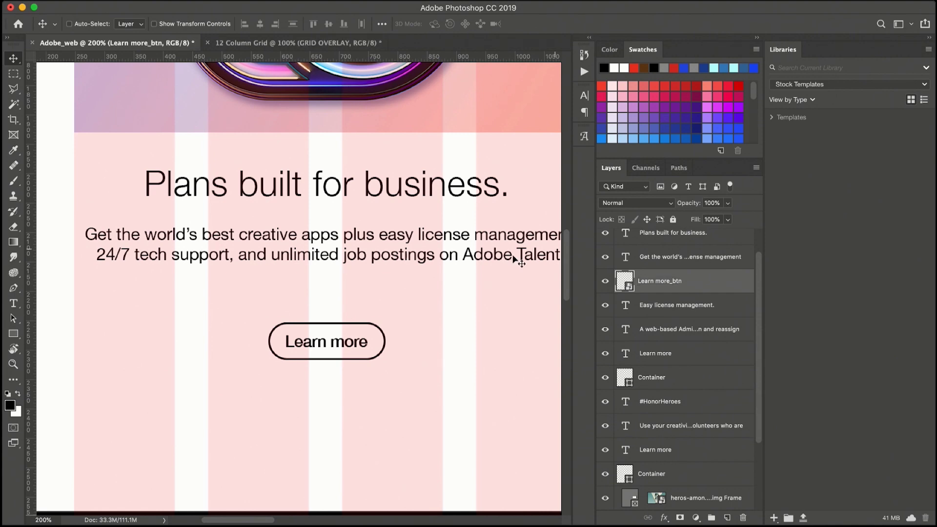
Delete the "Learn more" text and Container layers of the buttons in the second and third columns.
click(13, 364)
alt+click(306, 322)
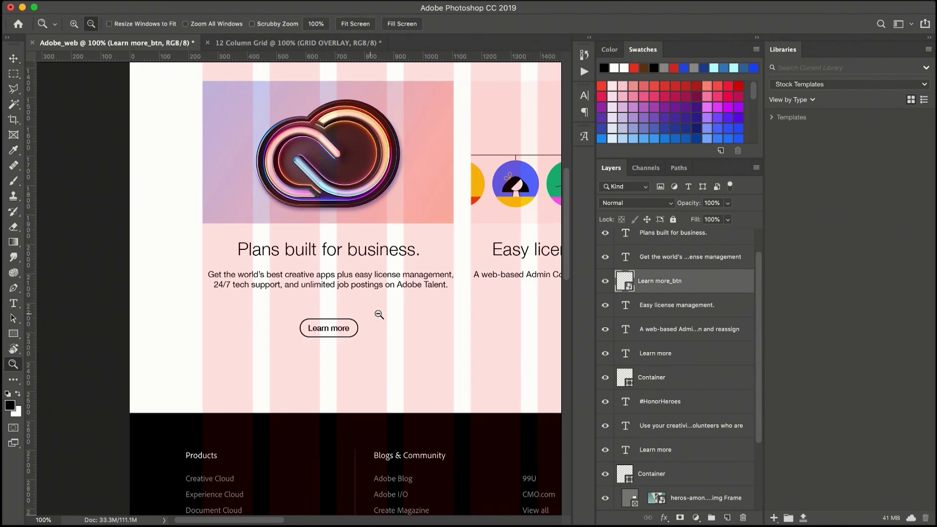
alt+click(380, 314)
drag(444, 300, 270, 307)
key(ctrl+r)
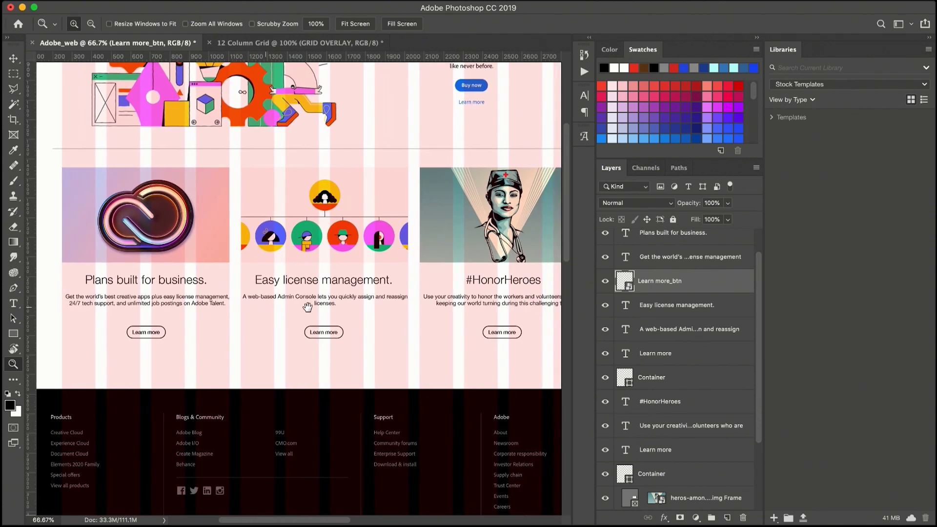
drag(605, 377, 605, 353)
click(655, 356)
shift+click(658, 377)
key(Delete)
click(671, 404)
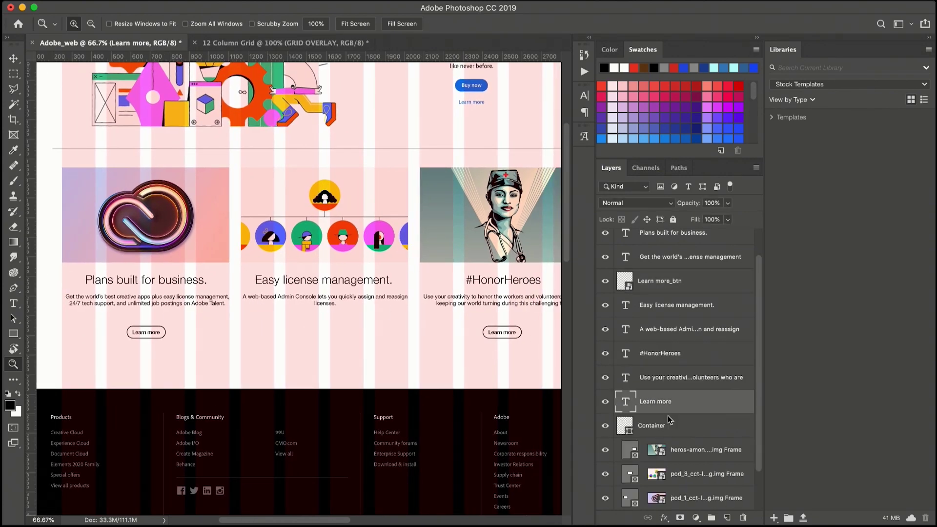
key(Delete)
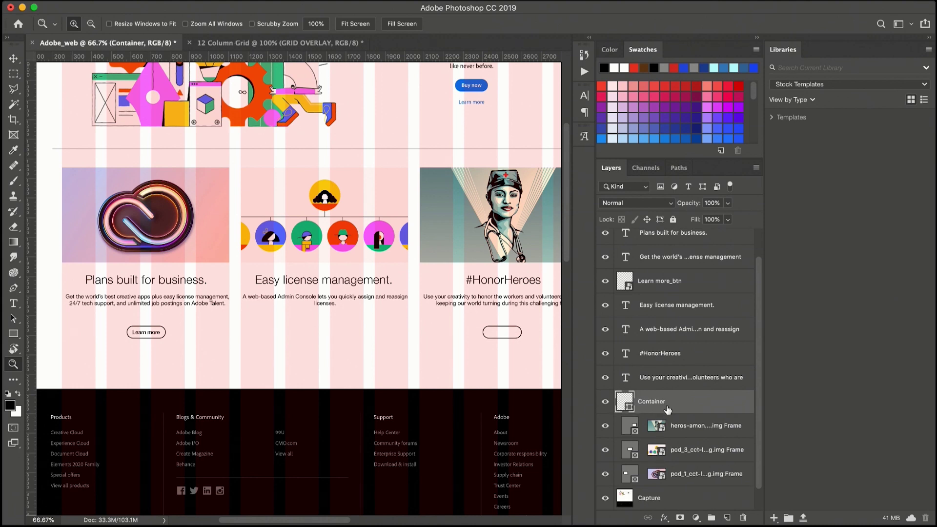
key(Delete)
Duplicate the Learn more_btn smart object for the second and third columns, placing each copy level with the original under its column text.
click(686, 285)
key(v)
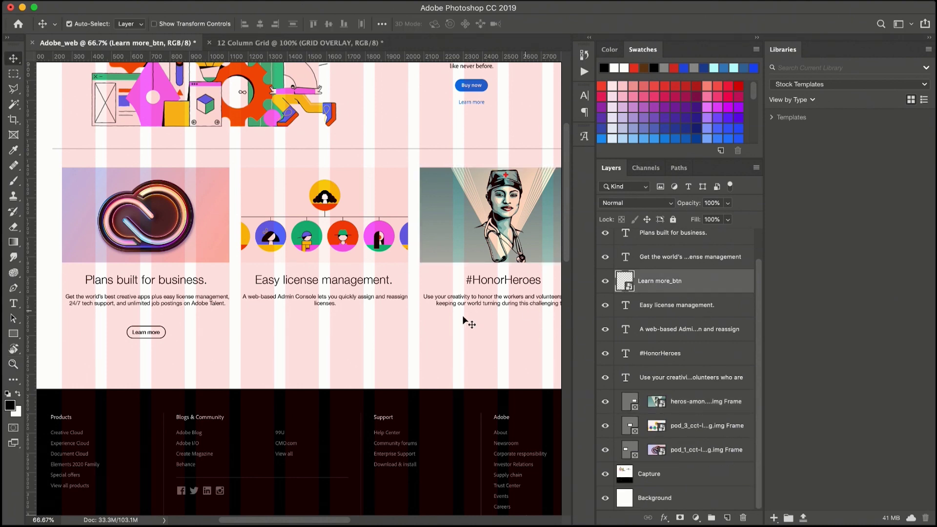
key(ctrl+j)
drag(157, 335, 502, 336)
key(super)
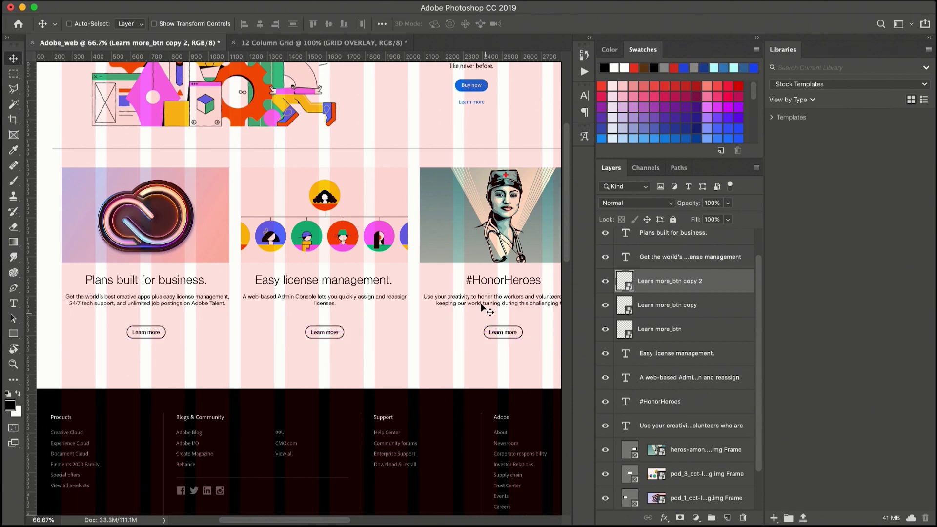
Open the contents of the original Learn more_btn smart object and change its label to "View more".
scroll(483, 313, right, 3)
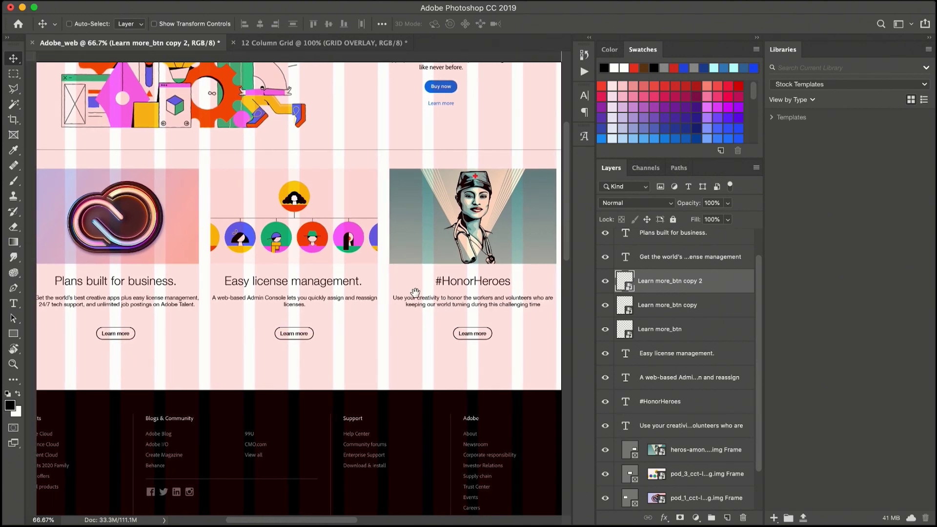
scroll(413, 292, left, 1)
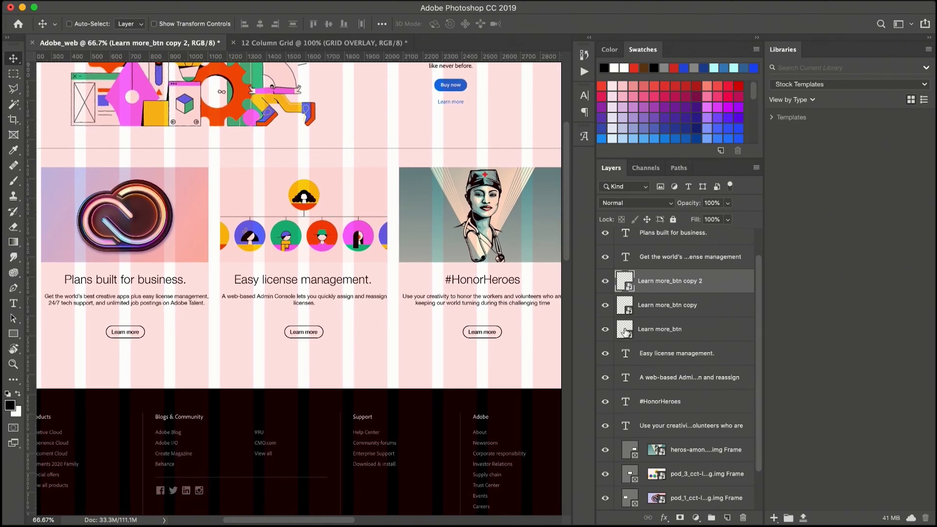
double_click(625, 332)
key(z)
click(298, 290)
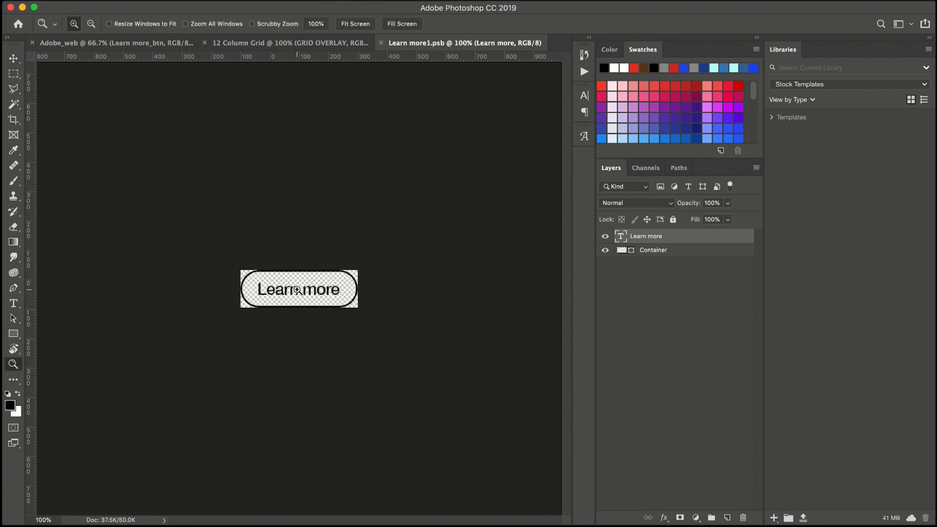
click(297, 289)
click(297, 289)
key(t)
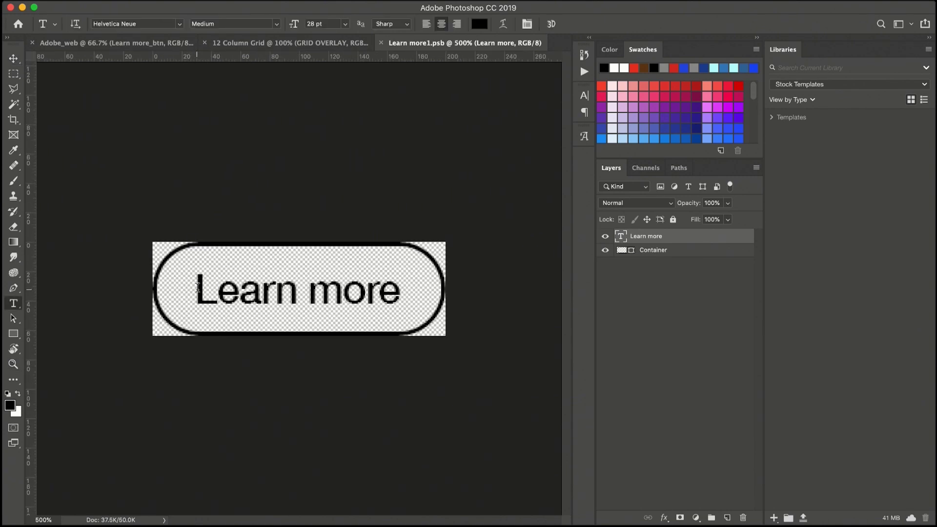
drag(198, 288, 309, 288)
text(View)
click(13, 61)
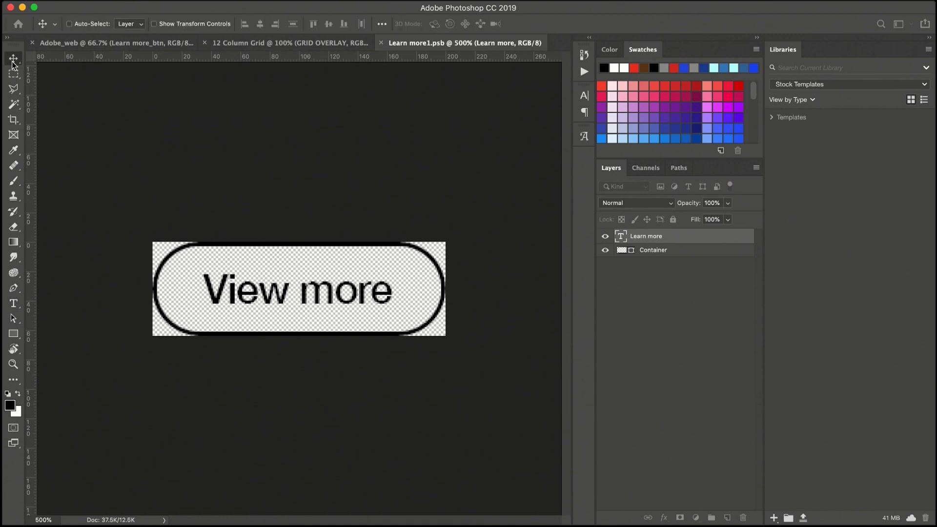
Save the edited button contents and return to the Adobe_web document.
key(cmd+s)
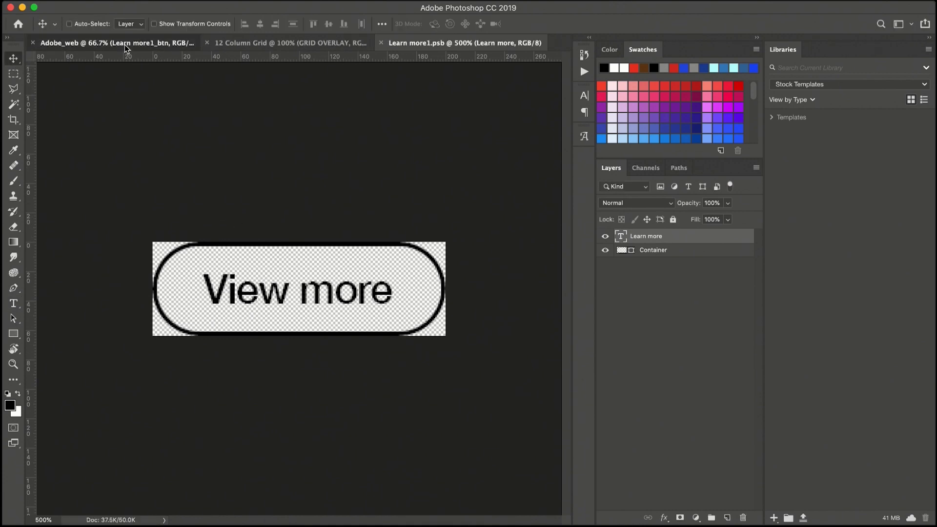
click(125, 44)
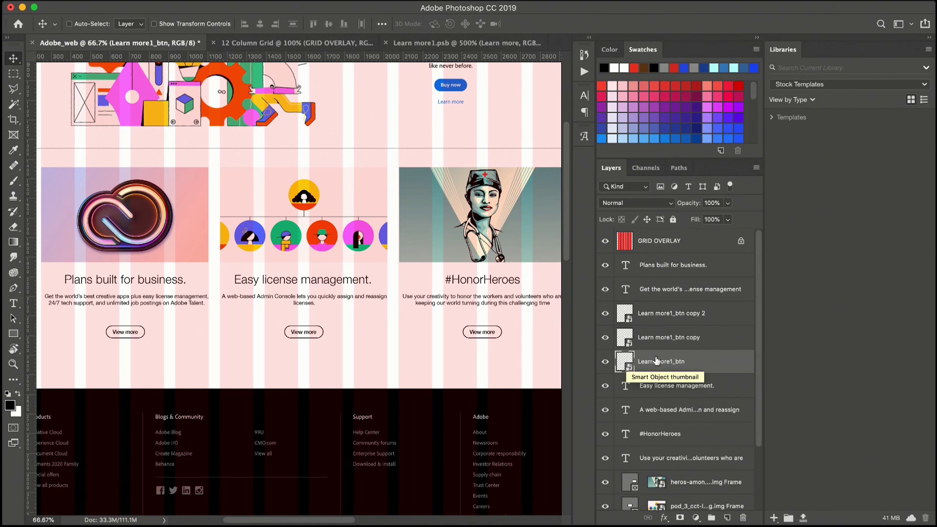
double_click(631, 365)
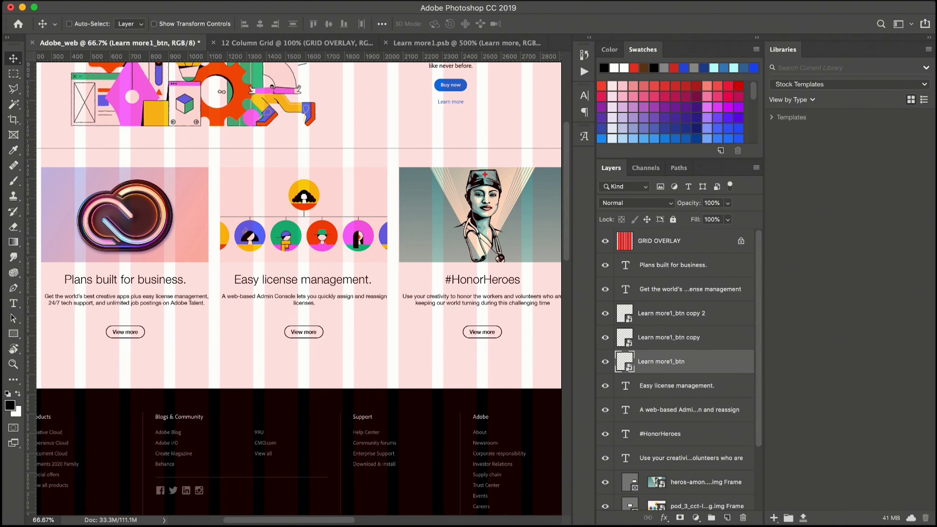
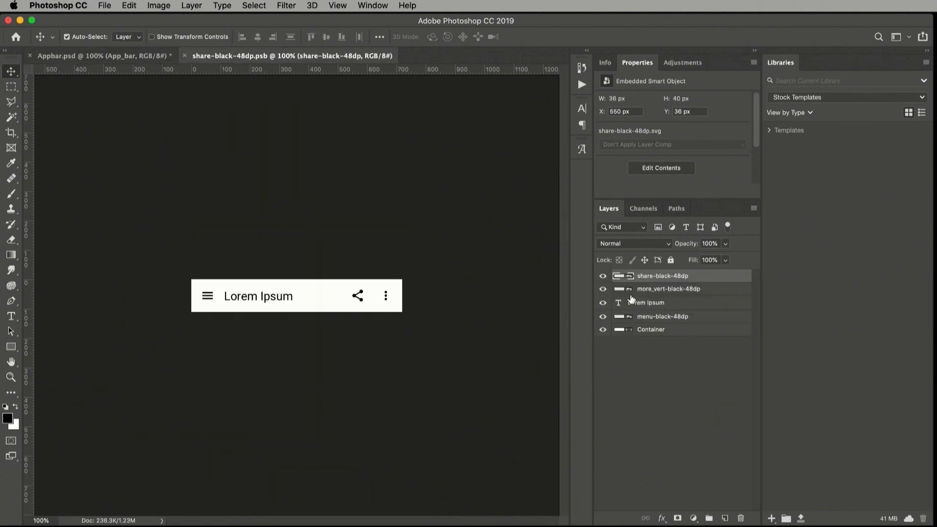
Hide the Lorem Ipsum text, more_vert-black-48dp and share-black-48dp layers in the app bar contents.
key(z)
click(367, 296)
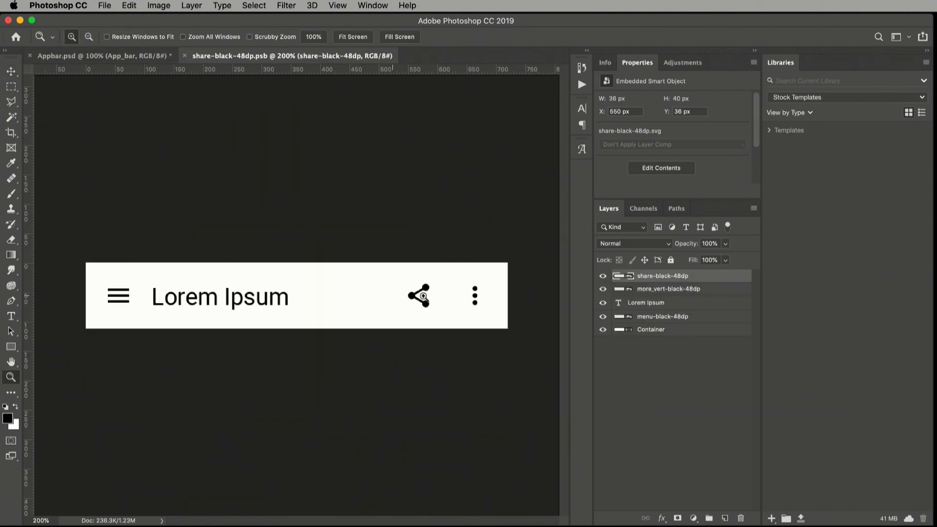
click(643, 303)
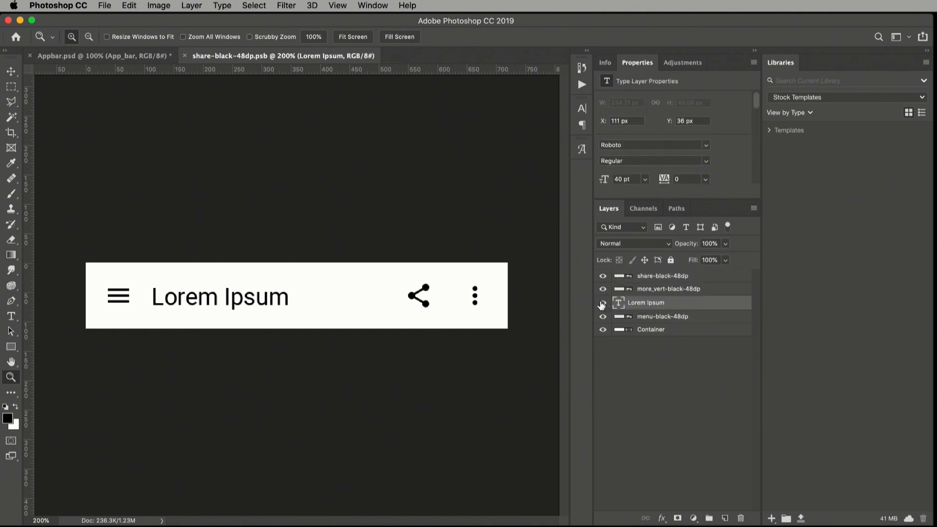
click(603, 303)
drag(606, 298, 602, 281)
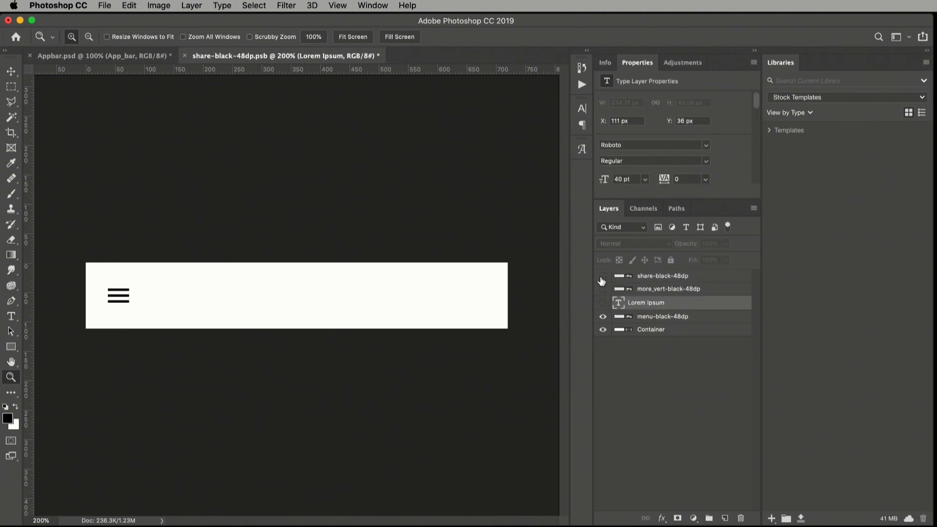
key(v)
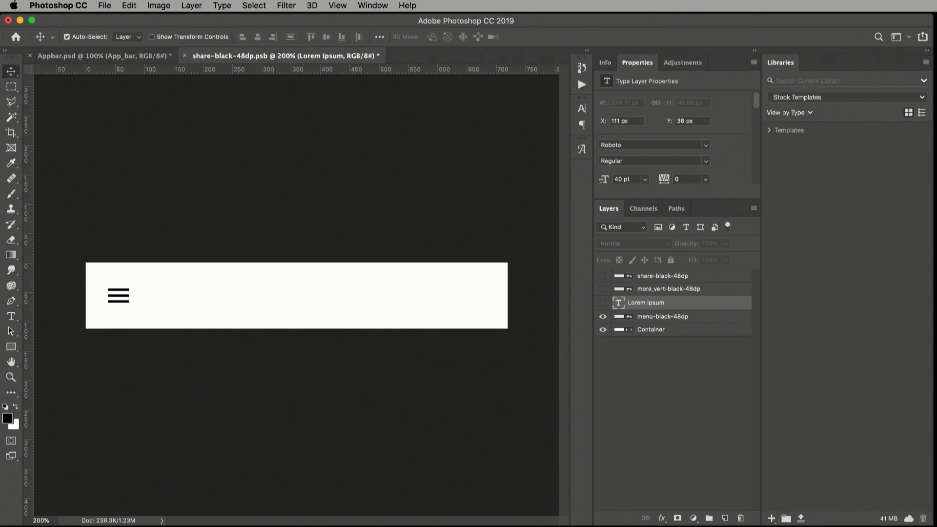
Place adobe-Logo.svg from the Downloads folder at the centre of the app bar and scale it to about 53 × 52 px.
key(super+Tab)
click(527, 224)
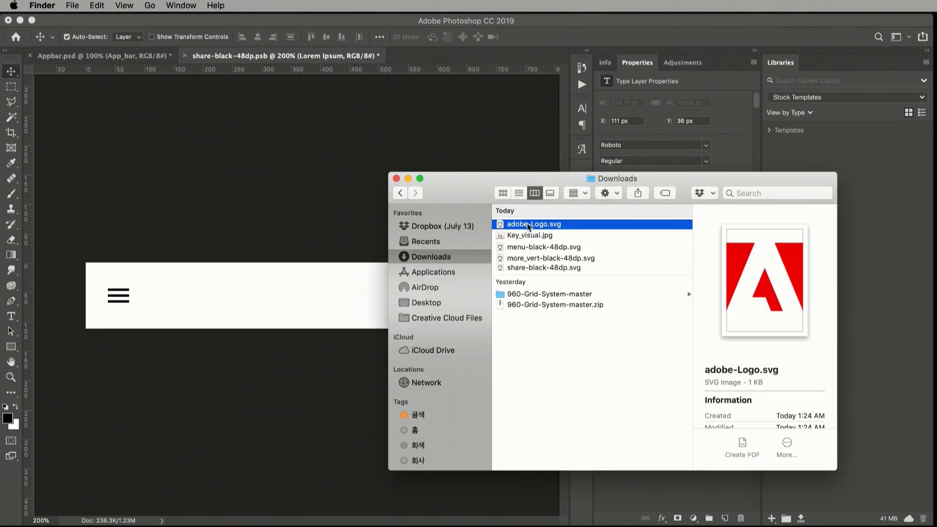
drag(532, 225, 349, 293)
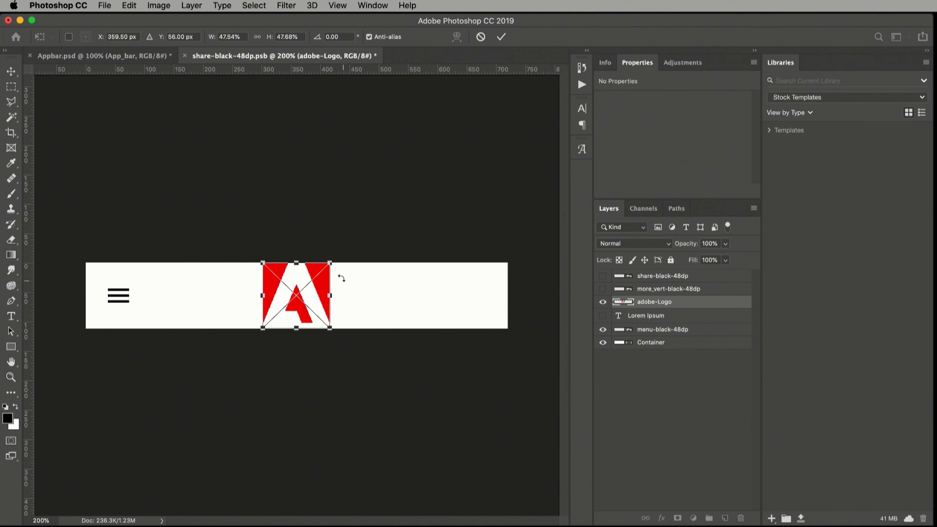
drag(332, 260, 309, 289)
key(Return)
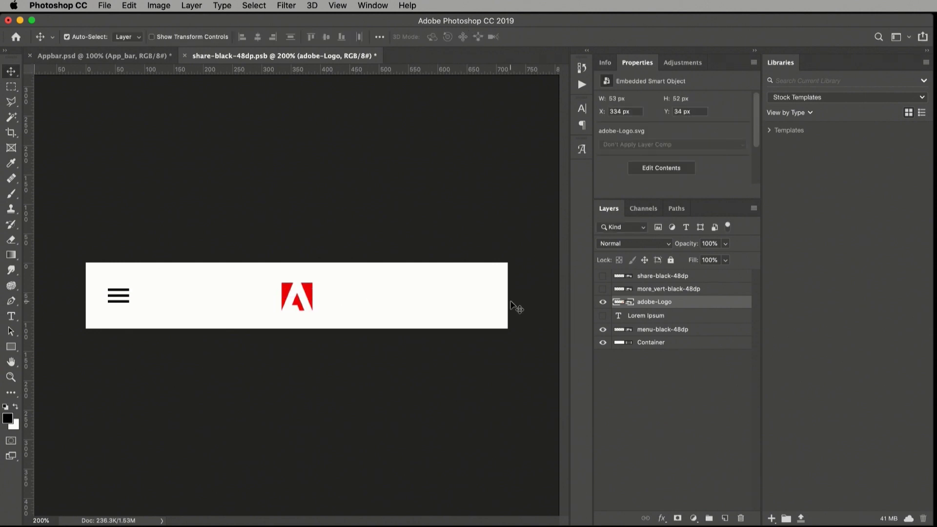
Duplicate the hidden Lorem Ipsum text layer, make the copy visible and move it to the right of the Adobe logo.
click(646, 316)
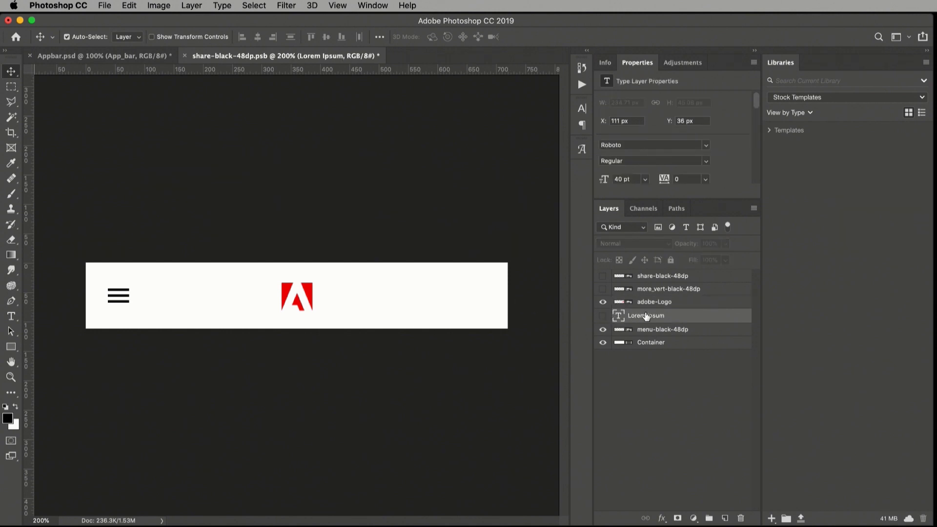
key(super+j)
key(super+comma)
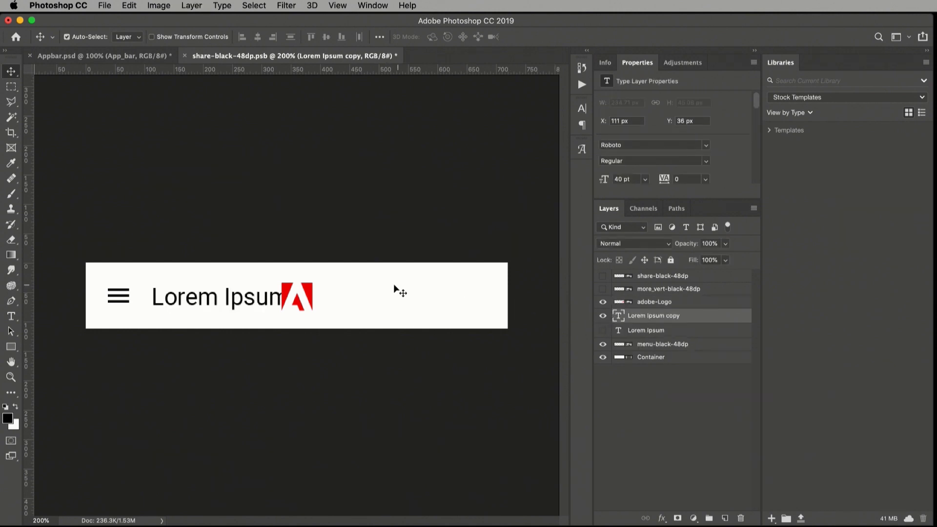
key(super+t)
drag(253, 299, 454, 297)
key(Return)
Replace the copied text with "Sign in".
key(t)
click(454, 293)
key(super+a)
text(Sign in)
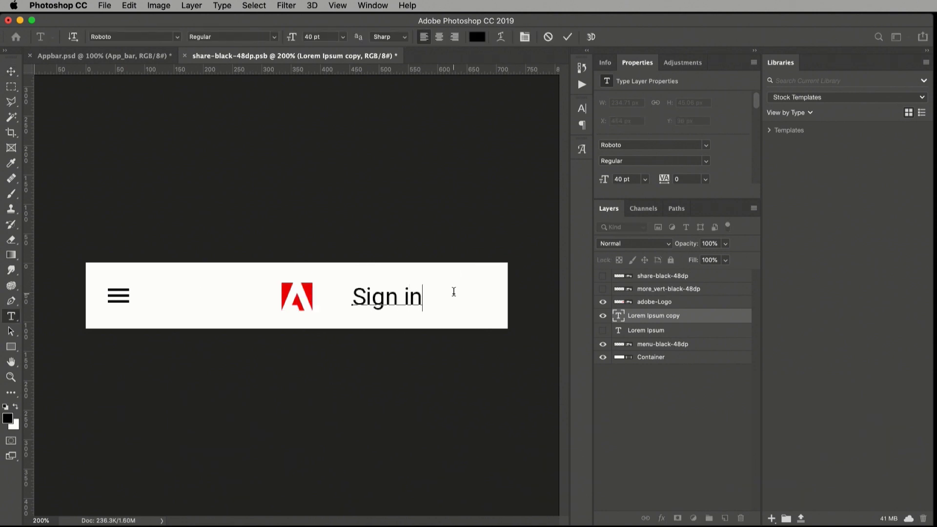
Set the "Sign in" text to 32 pt Roboto Medium.
key(super+a)
click(335, 37)
text(32)
key(Return)
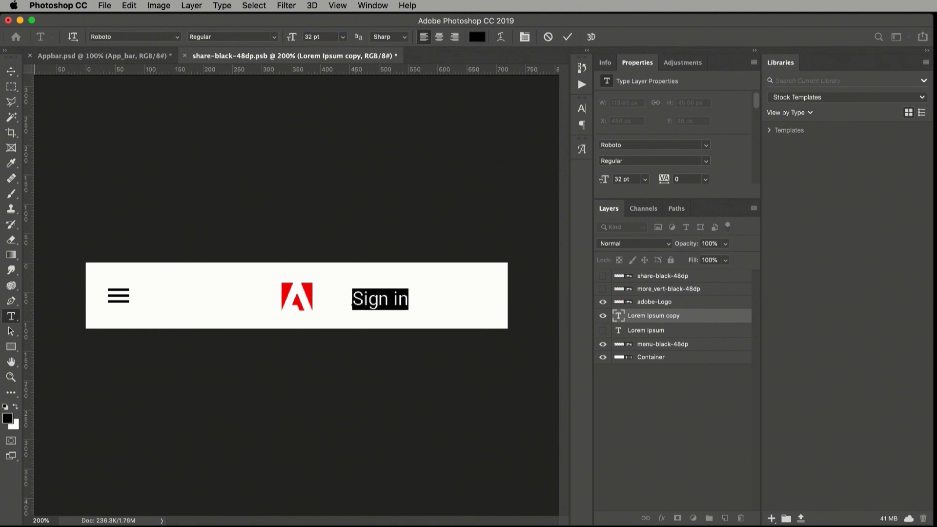
click(271, 37)
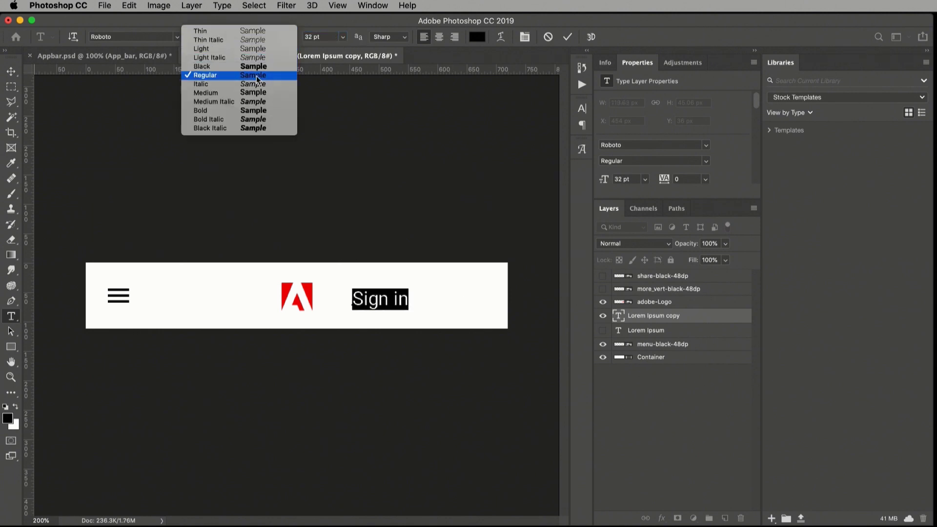
click(258, 93)
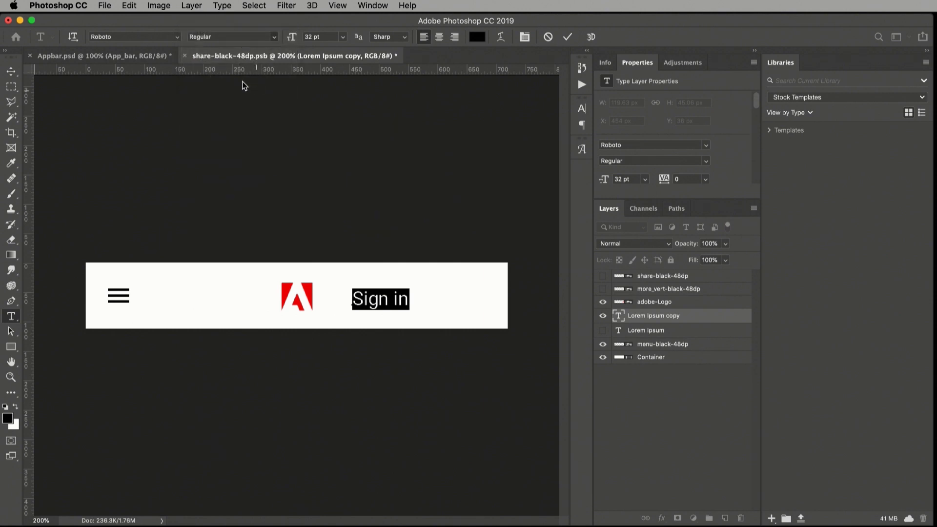
click(11, 71)
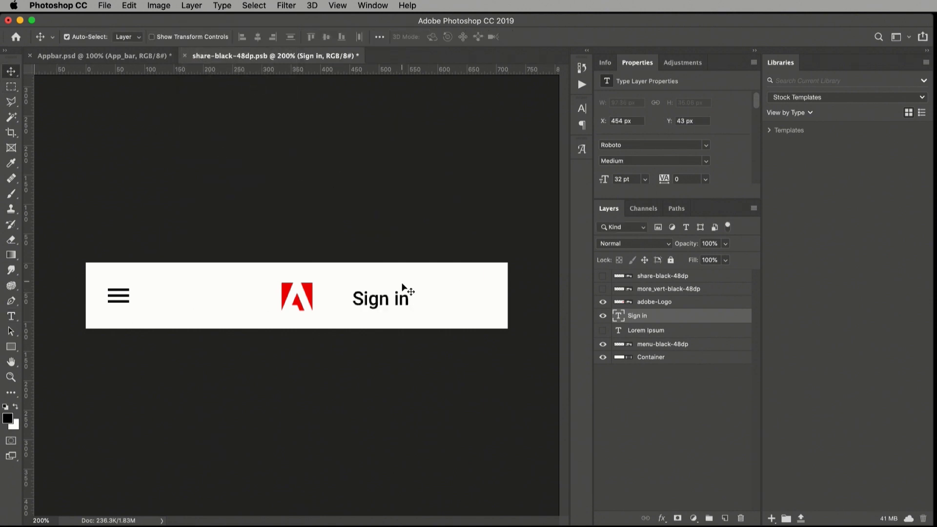
Right-align the "Sign in" text and move it horizontally toward the bar's right end, at about X 565 px.
key(t)
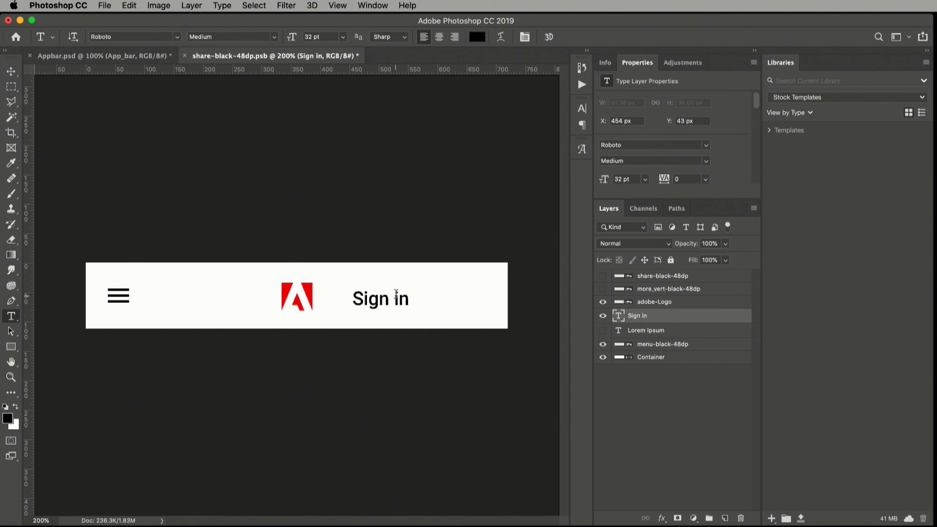
click(396, 292)
key(super+a)
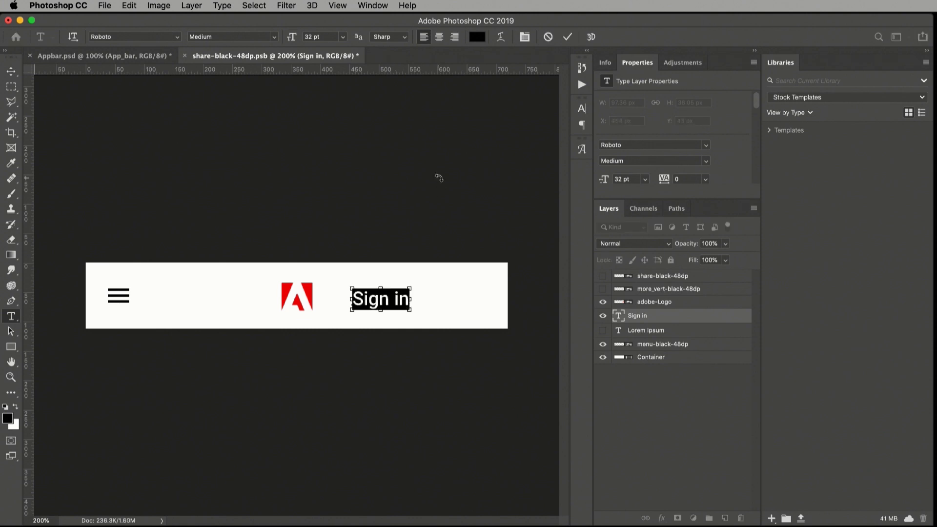
click(453, 39)
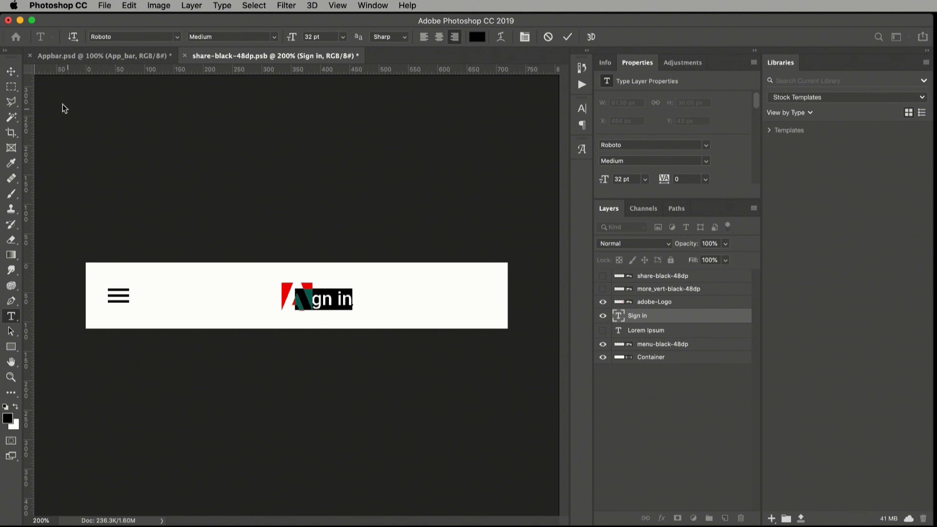
click(10, 71)
key(super+t)
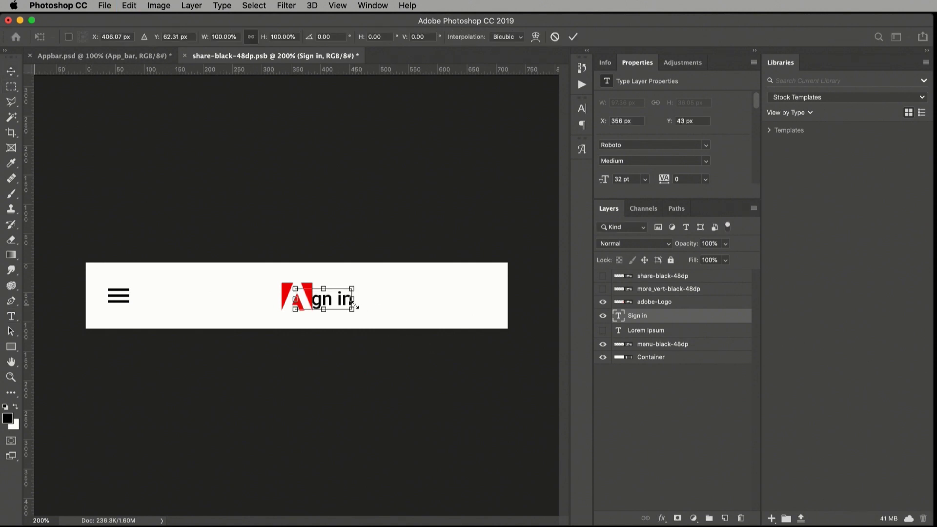
drag(343, 301, 469, 302)
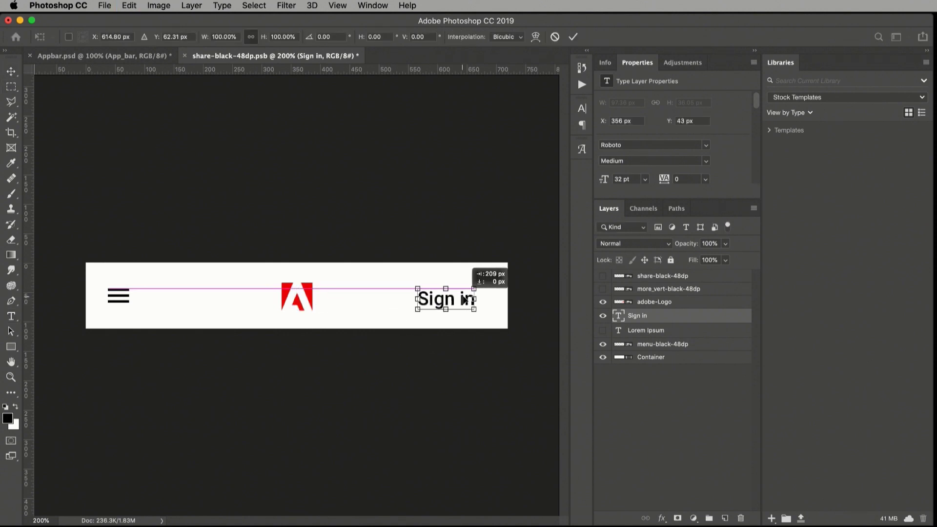
key(Return)
Show the grid and shift the "Sign in" text right to about X 589 px, matching the menu icon's side margin.
key(super+apostrophe)
key(z)
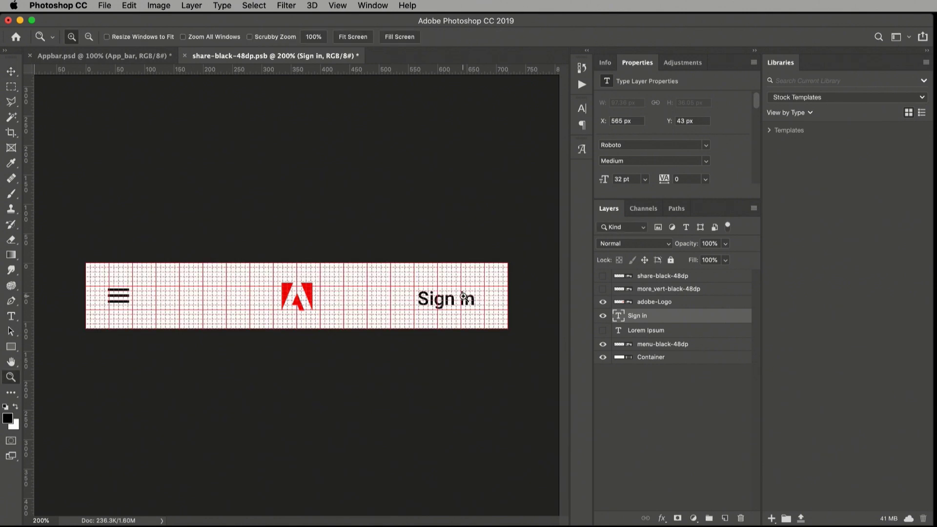
click(466, 296)
key(super+t)
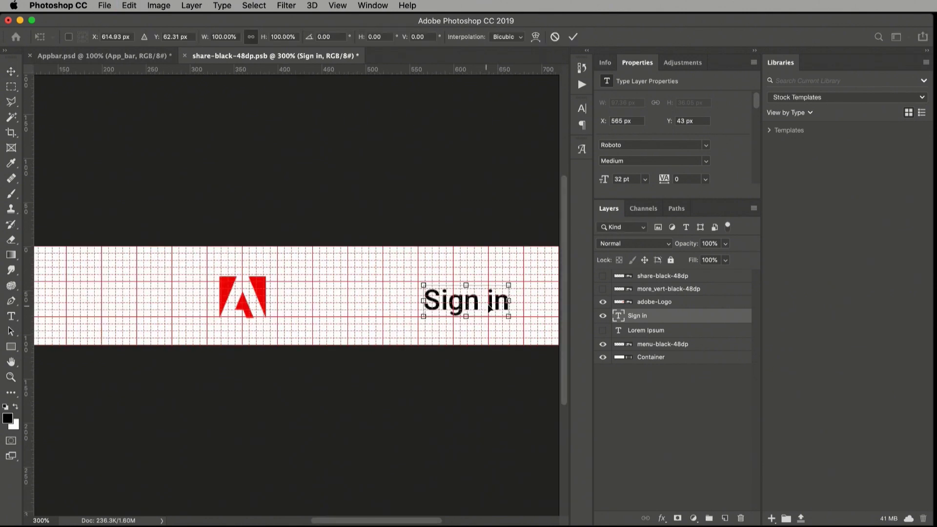
drag(501, 302, 522, 303)
key(Return)
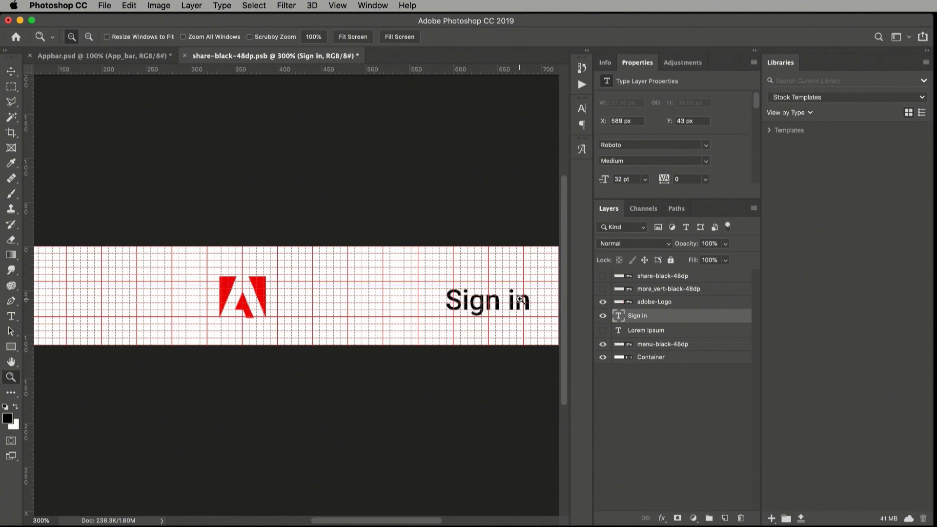
Save the edited app bar contents and return to the Appbar.psd document.
alt+click(518, 299)
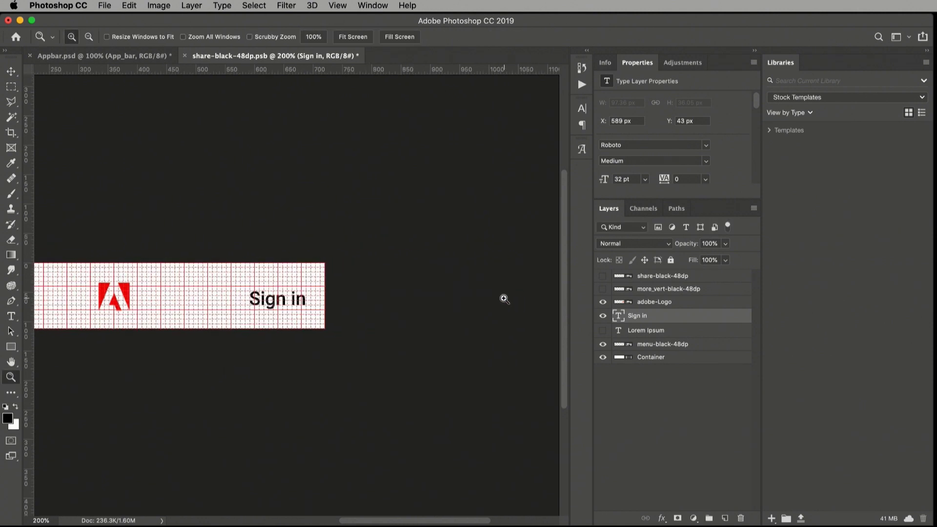
drag(286, 288, 410, 275)
key(super+r)
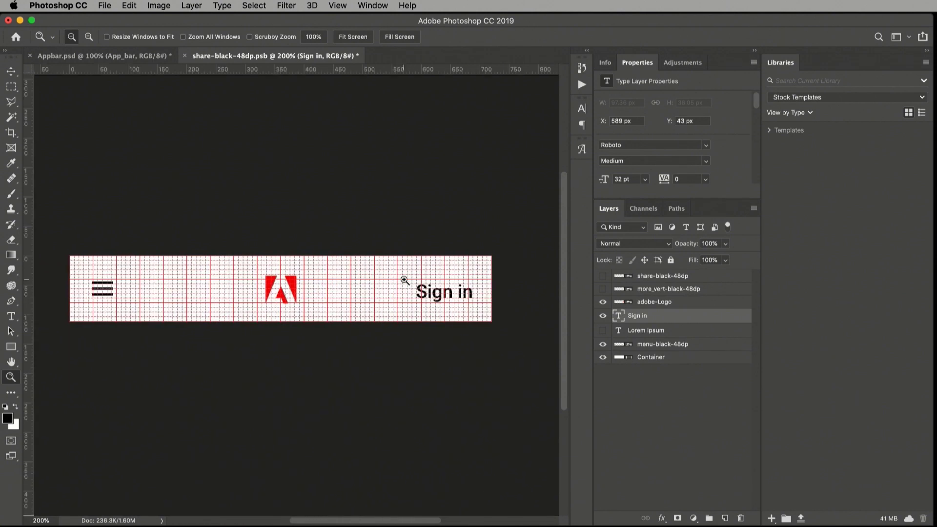
key(v)
key(super+s)
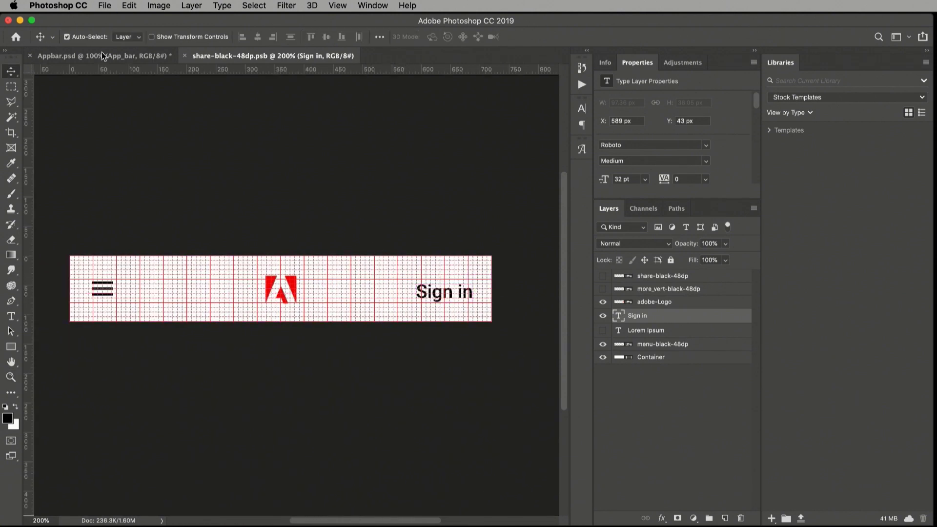
click(90, 56)
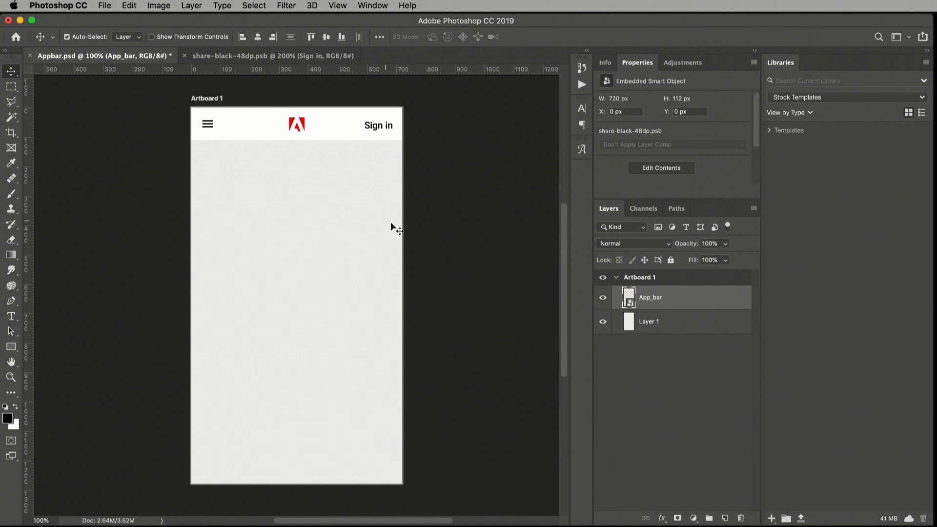
Show the grid on the artboard and add a vertical guide about 32 px inside its left edge.
key(super+apostrophe)
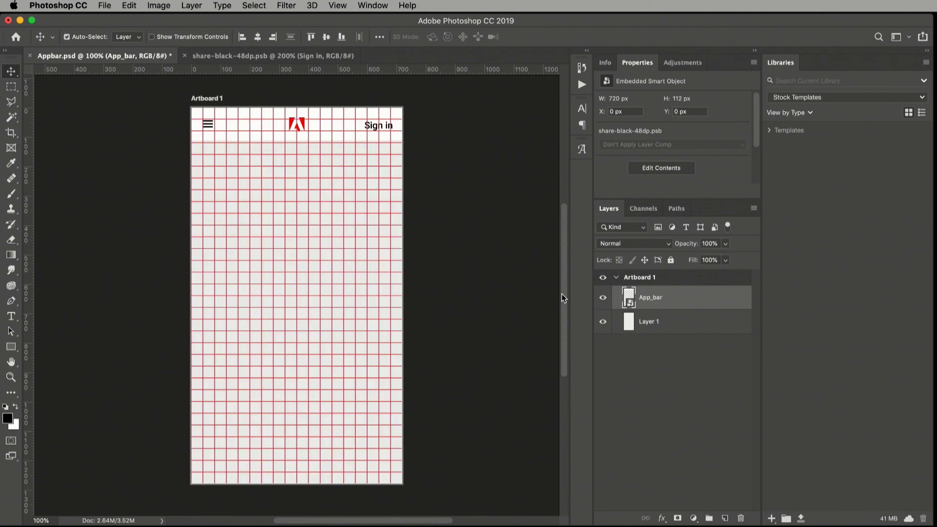
key(z)
click(257, 274)
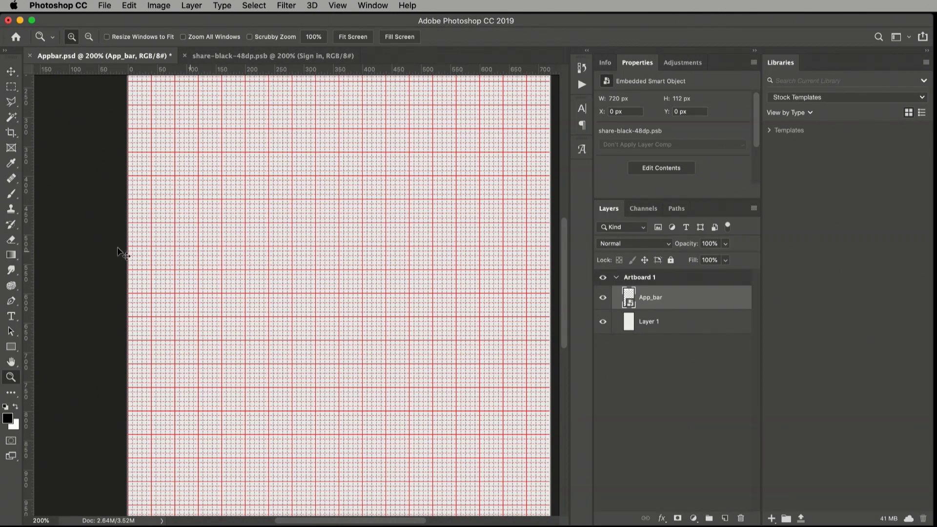
click(141, 254)
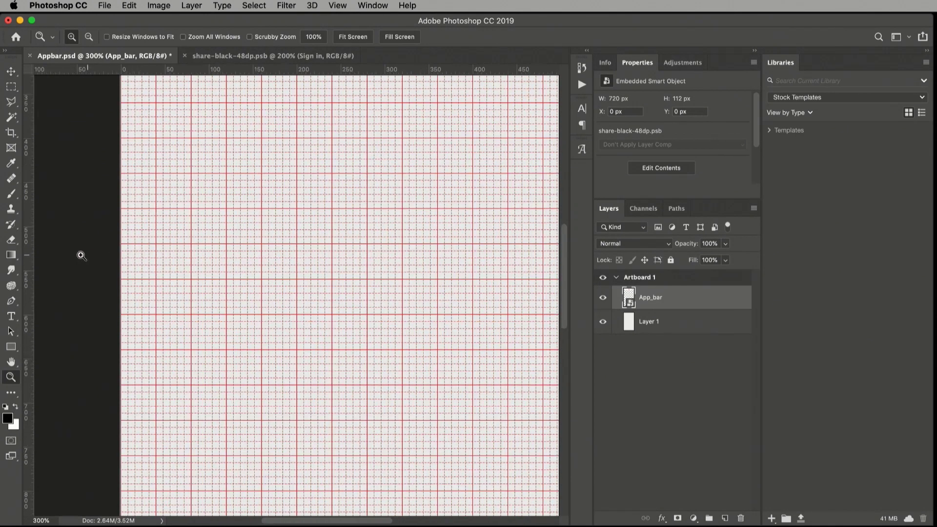
key(v)
drag(29, 252, 149, 258)
Add a vertical guide about 32 px inside the artboard's right edge and hide the grid.
drag(366, 283, 314, 314)
drag(446, 282, 313, 311)
key(super+r)
drag(29, 318, 365, 313)
click(10, 377)
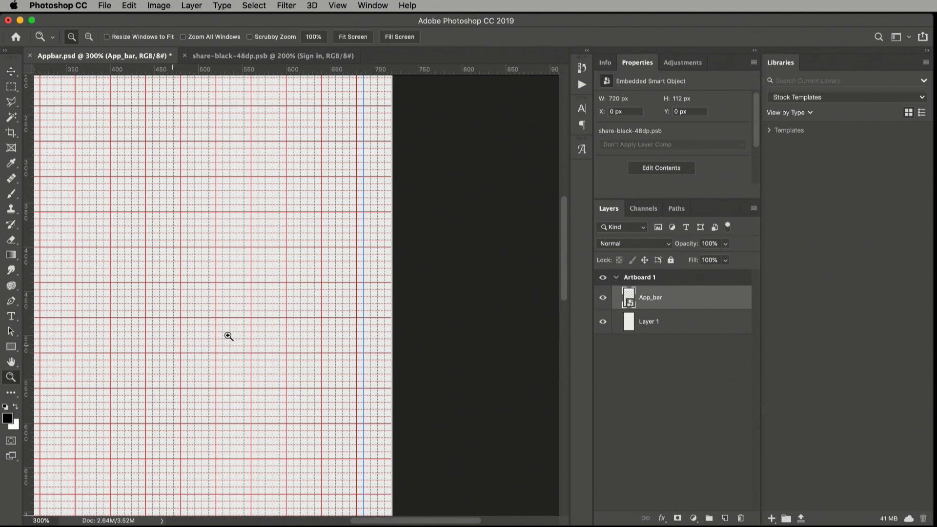
alt+click(233, 336)
alt+click(241, 337)
drag(231, 290, 289, 268)
key(super+apostrophe)
key(v)
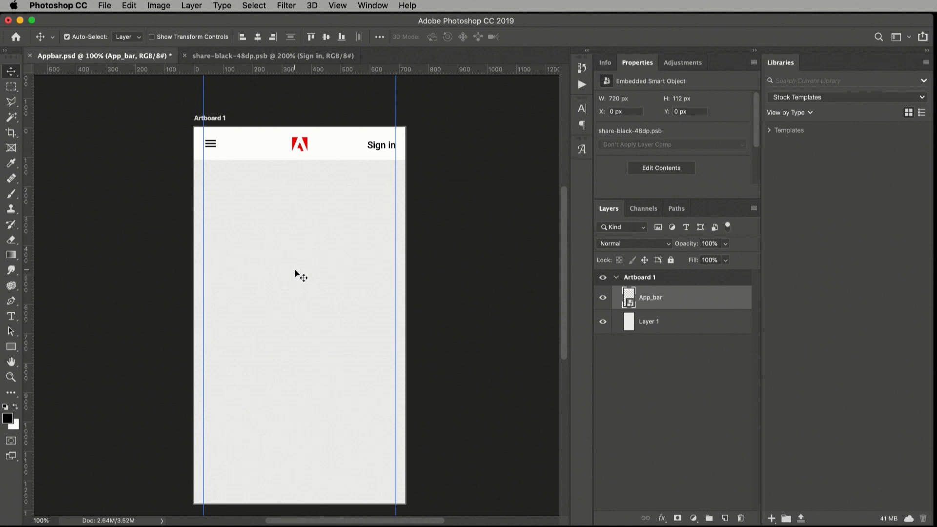
scroll(294, 267, down, 2)
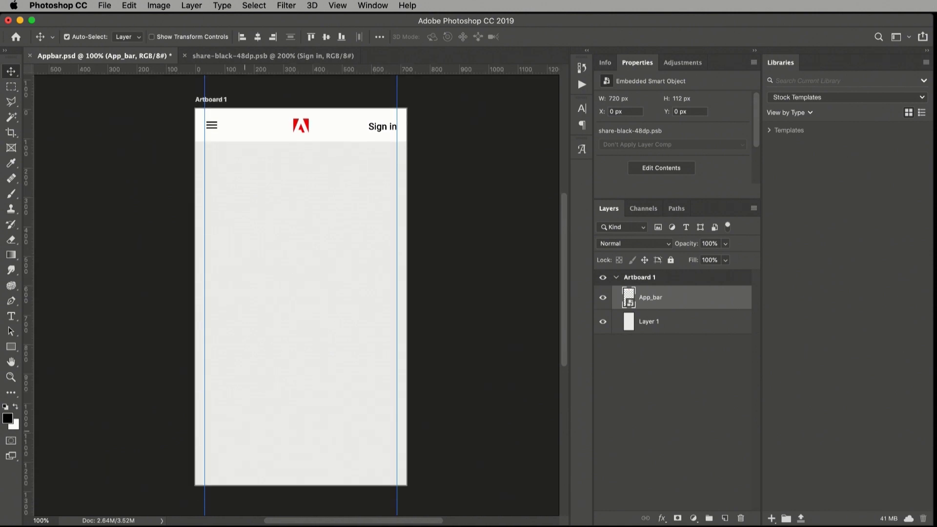
Place Key_visual.jpg from Downloads, scale it to about 659 × 469 px between the margin guides and move it below the app bar.
key(super+Tab)
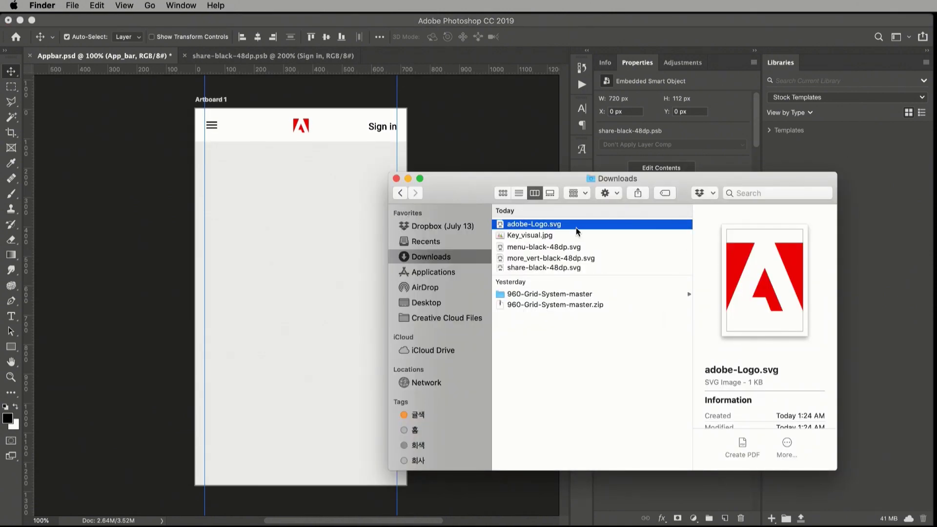
drag(532, 239, 335, 215)
drag(373, 248, 397, 228)
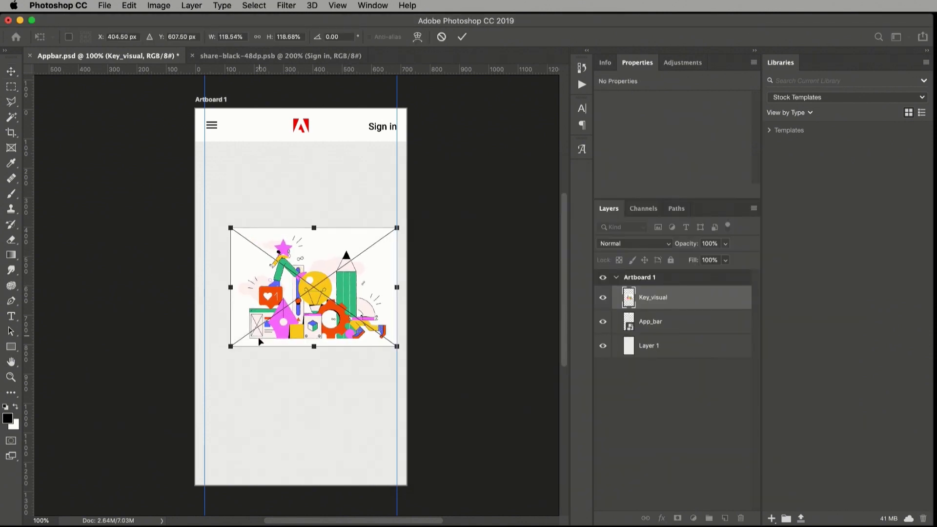
drag(229, 345, 204, 365)
key(Return)
drag(284, 300, 286, 231)
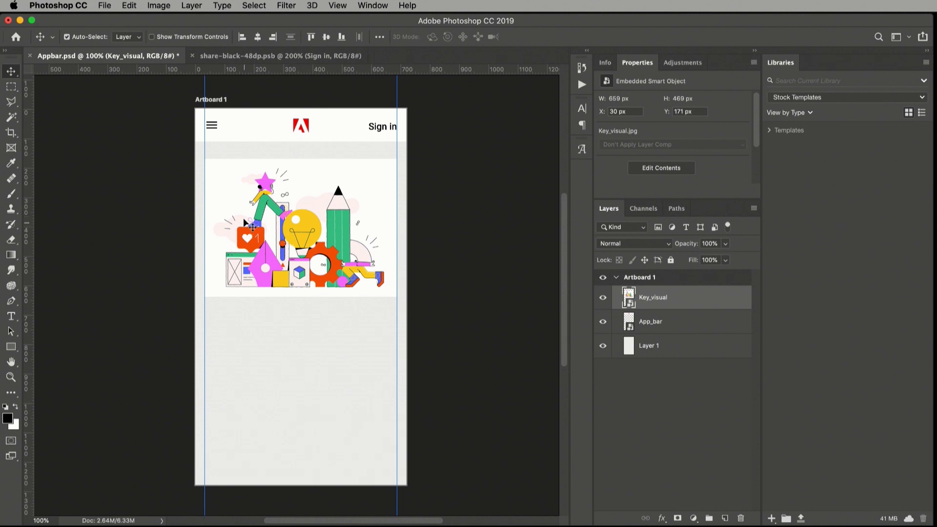
Add a centre-aligned one-line placeholder text box, about 656 × 39 px, between the margin guides below the key visual.
click(10, 316)
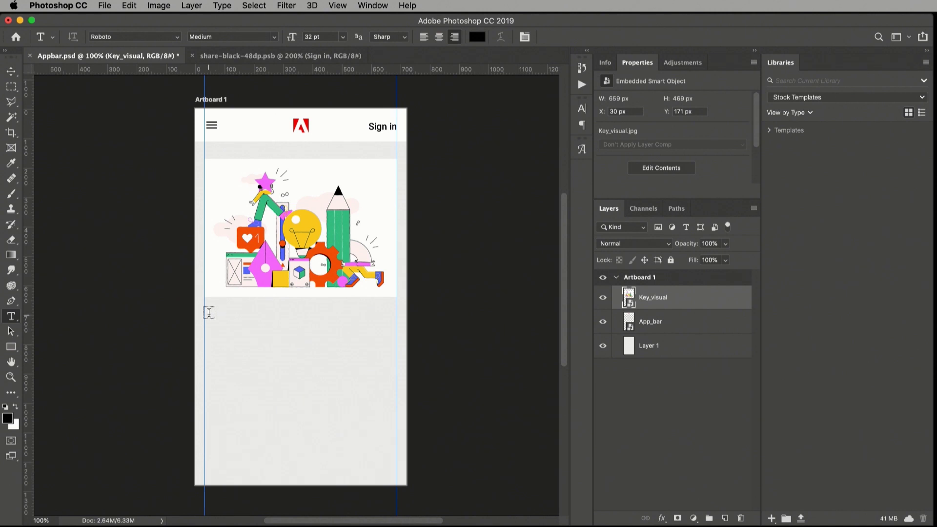
key(z)
click(226, 318)
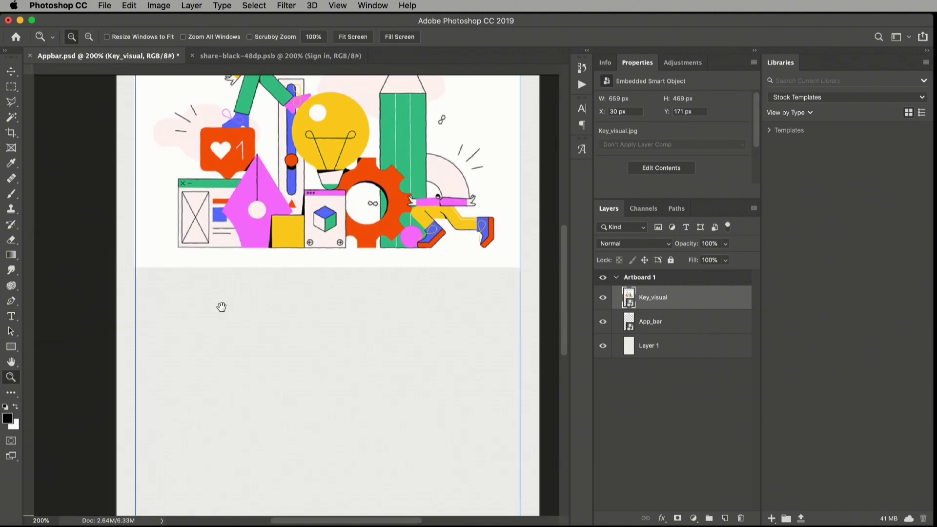
key(super+r)
click(11, 317)
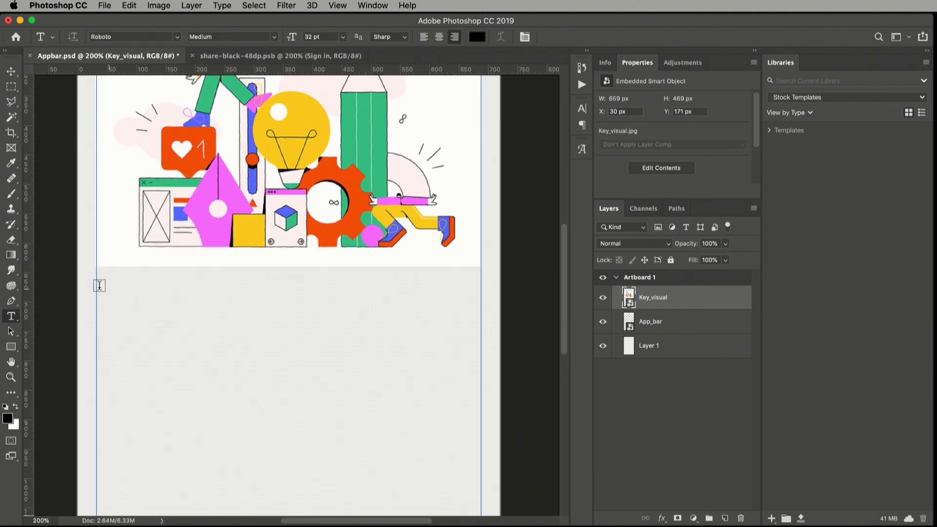
drag(97, 288, 479, 312)
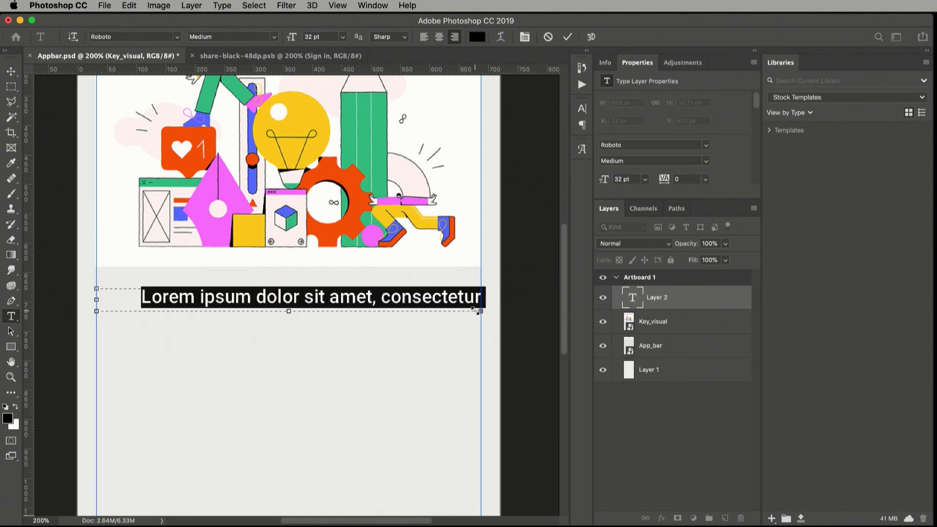
click(439, 37)
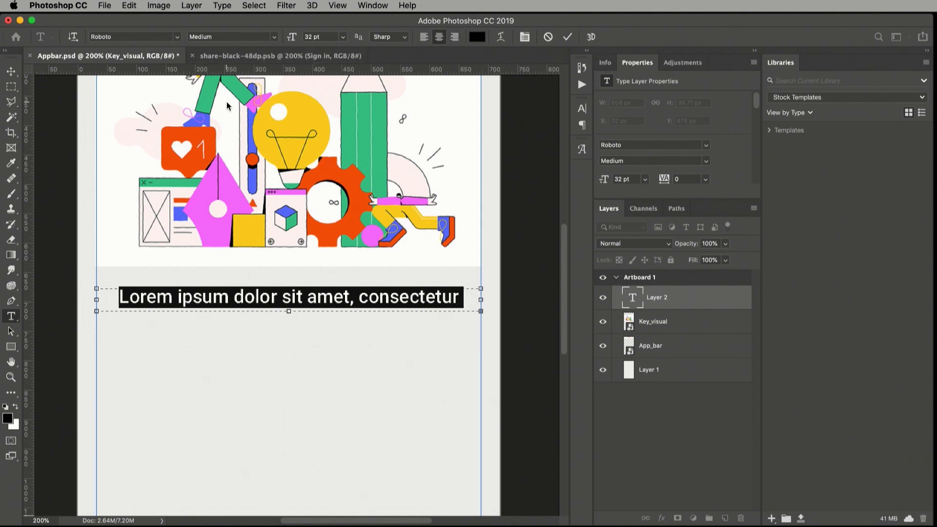
click(10, 72)
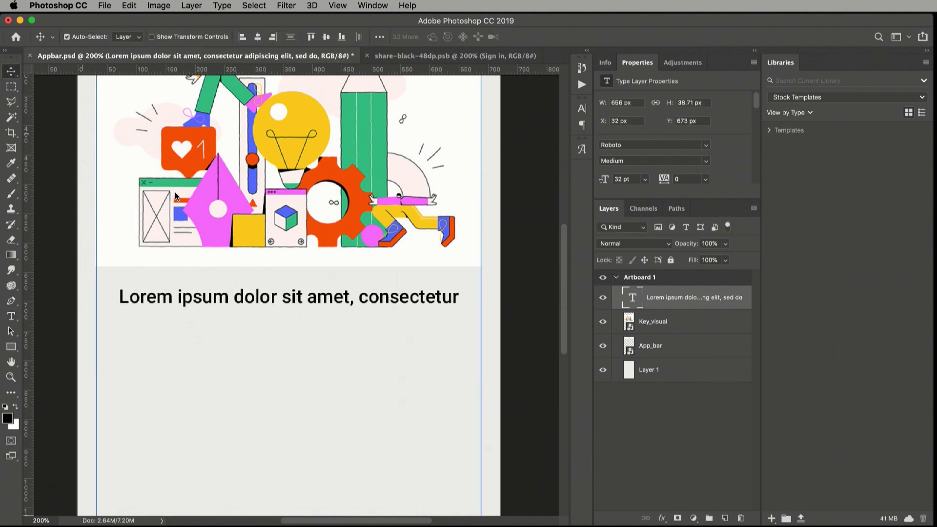
Add a second placeholder text box below the first line and fit its width of about 657 px to the margin guides.
scroll(303, 318, down, 3)
key(t)
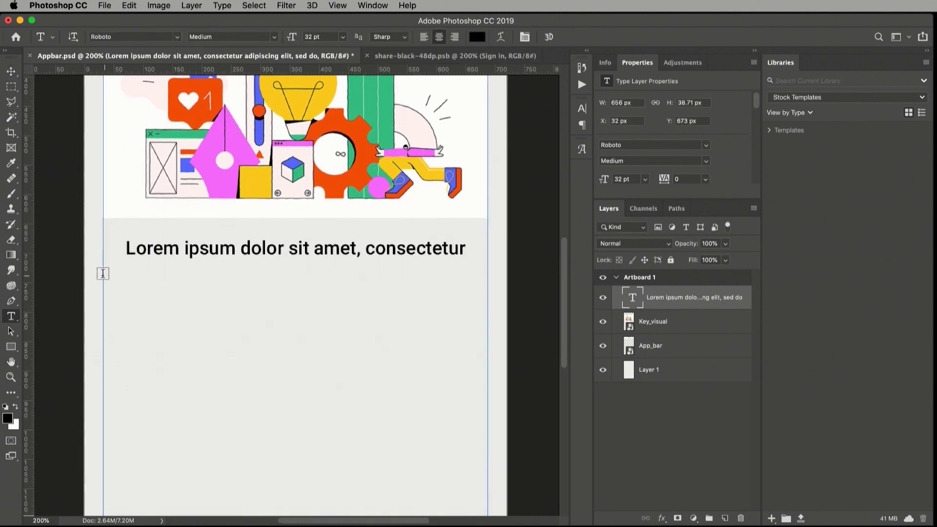
drag(103, 277, 488, 432)
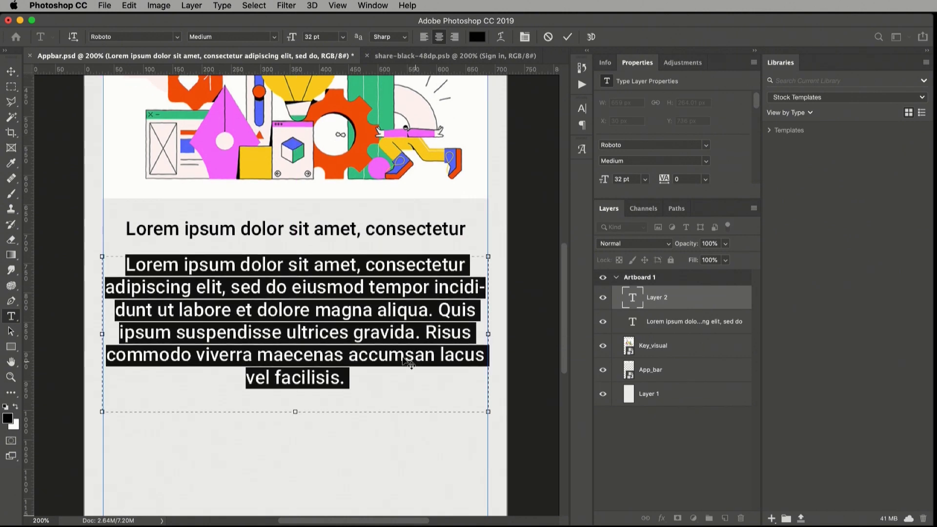
scroll(405, 360, down, 2)
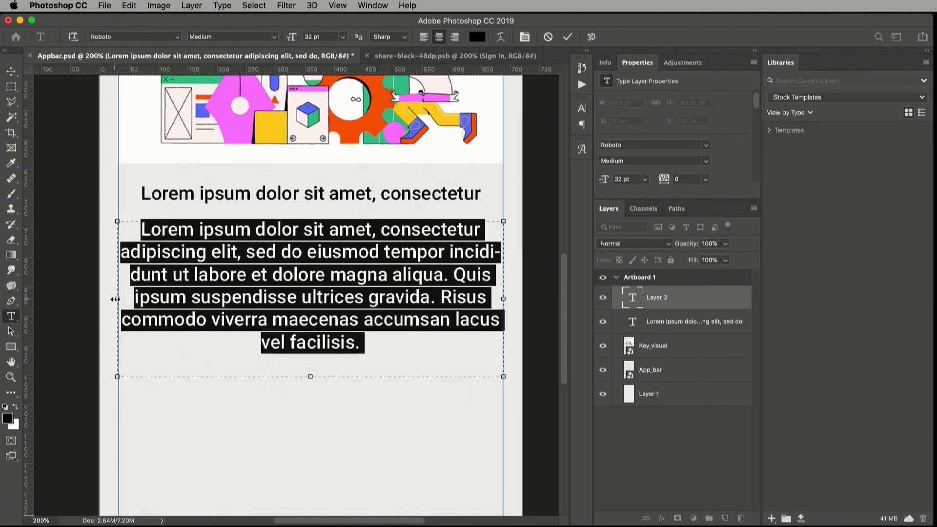
drag(116, 299, 128, 297)
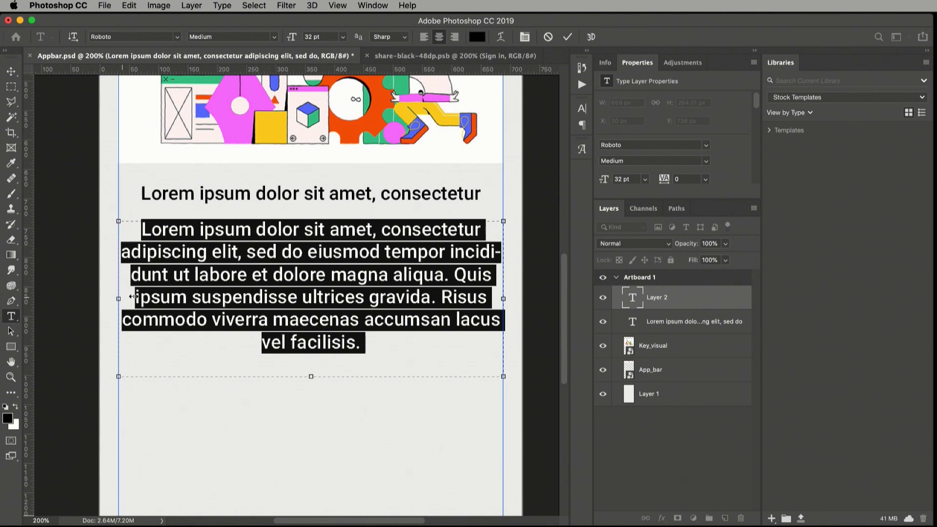
Set the second text box to Roboto Bold at 72 pt and shorten it to a height of about 252 px.
drag(321, 38, 277, 35)
text(72)
key(Return)
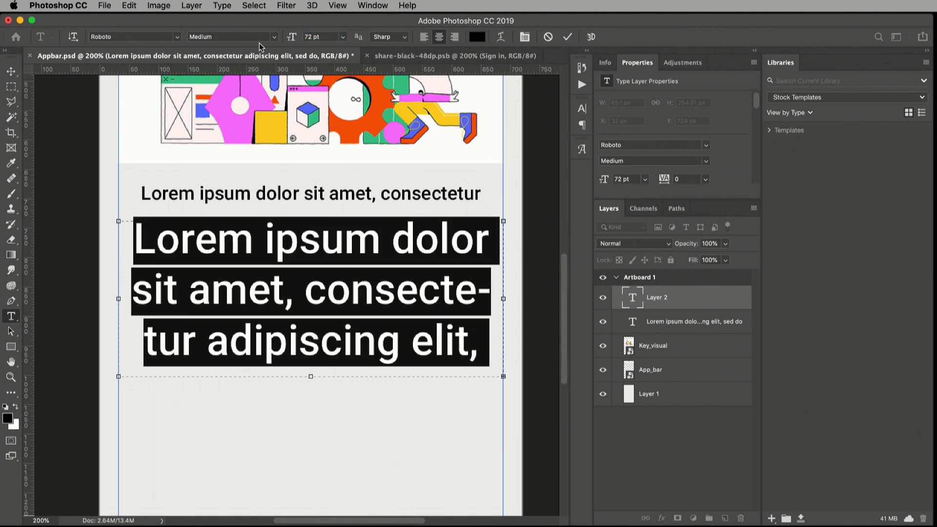
click(274, 37)
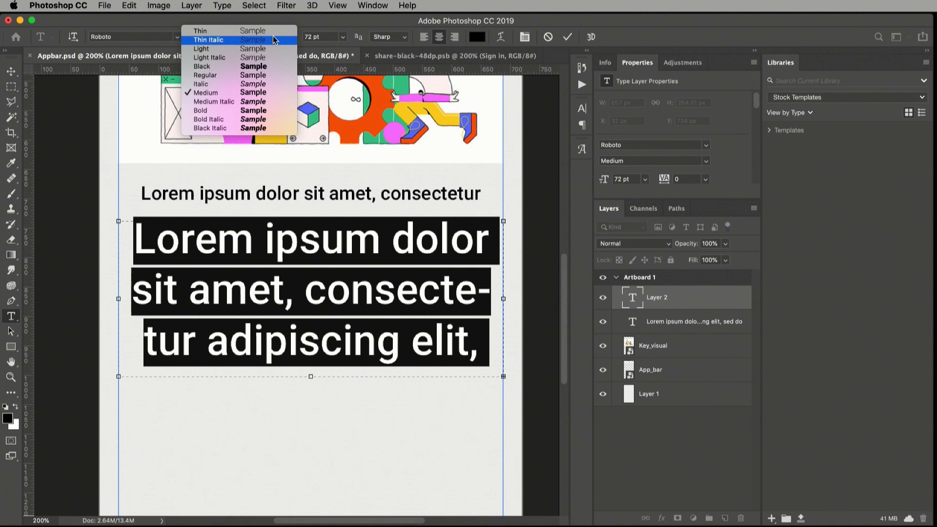
click(233, 109)
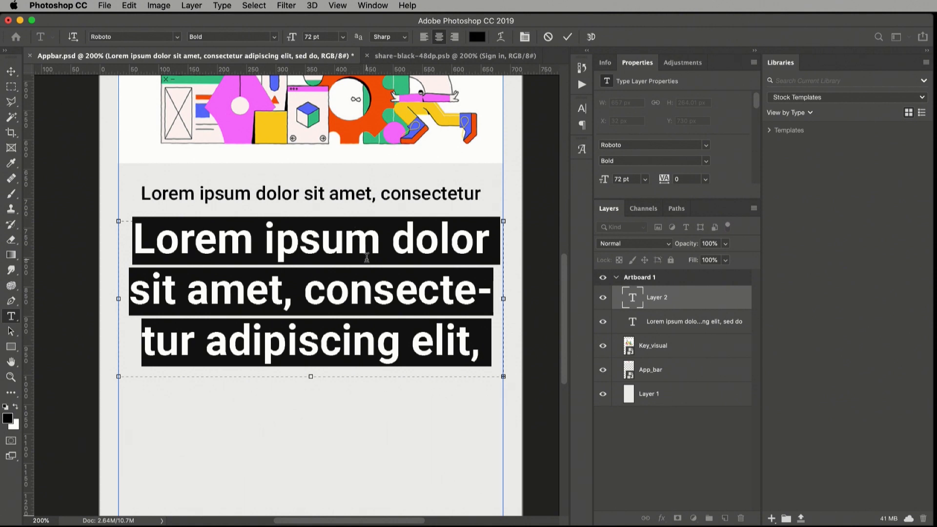
scroll(367, 258, down, 1)
drag(311, 363, 309, 354)
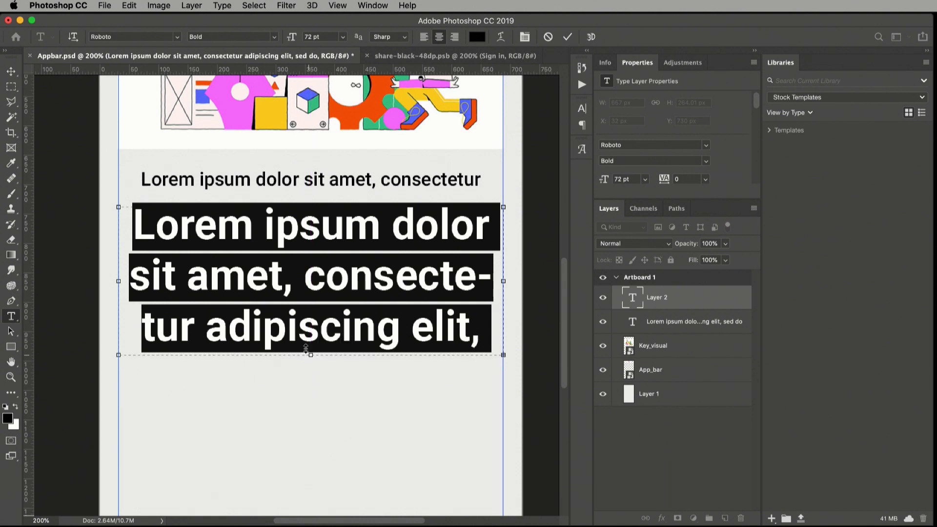
click(14, 71)
Add a third placeholder text box about 656 px wide between the guides below the heading and set its text to 28 pt.
scroll(317, 234, down, 1)
scroll(317, 234, right, 1)
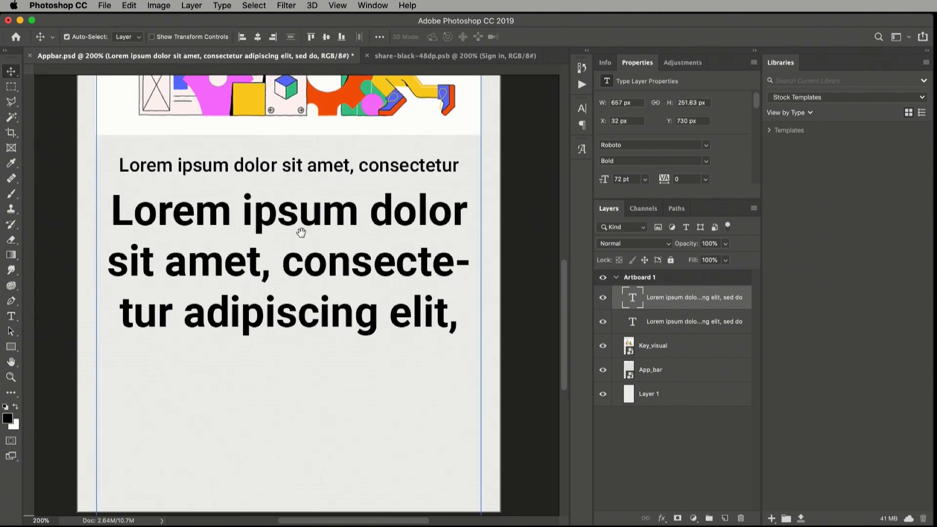
key(t)
drag(97, 362, 481, 452)
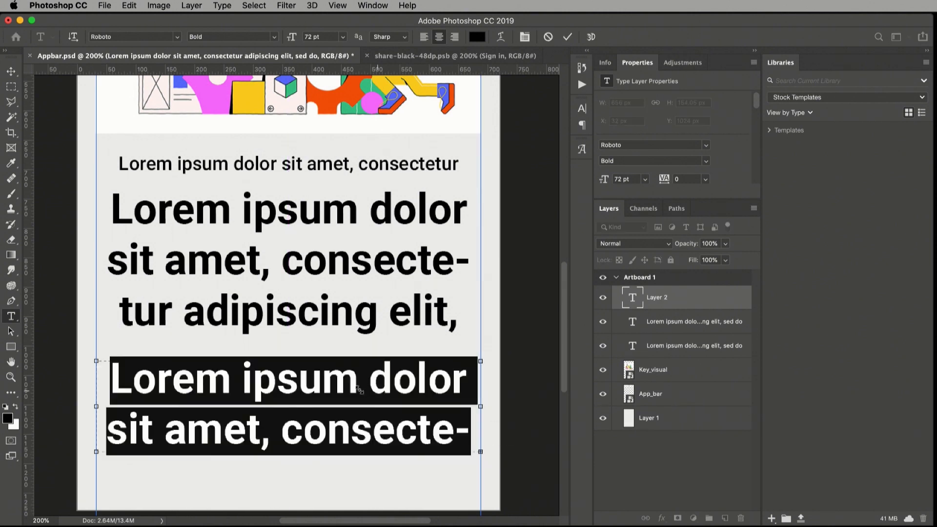
click(312, 36)
text(32)
key(Return)
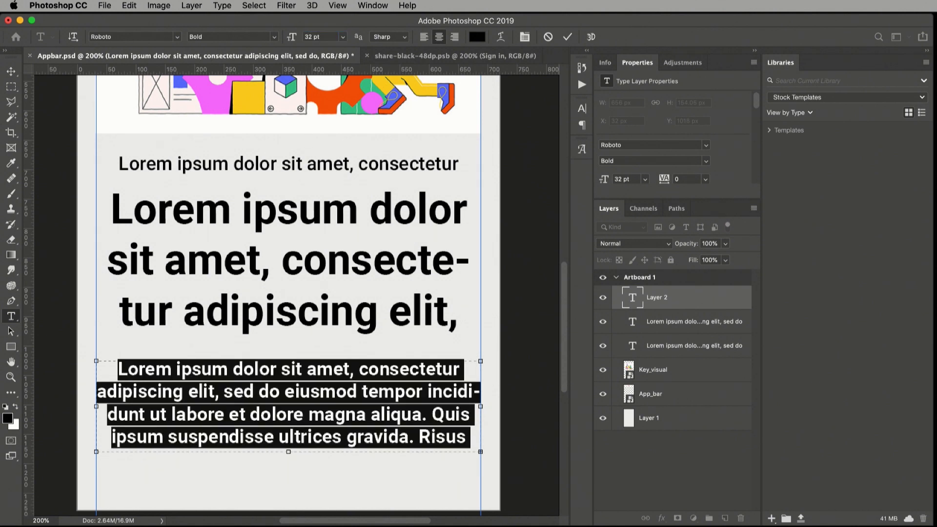
click(304, 36)
text(28)
key(Return)
Change the third text box to Roboto Regular and shorten it to a height of about 132 px.
click(277, 38)
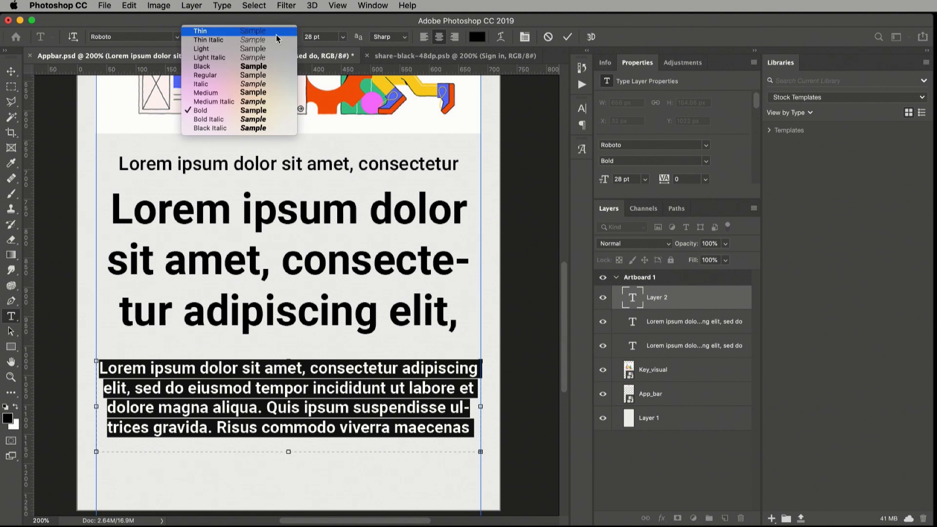
click(262, 76)
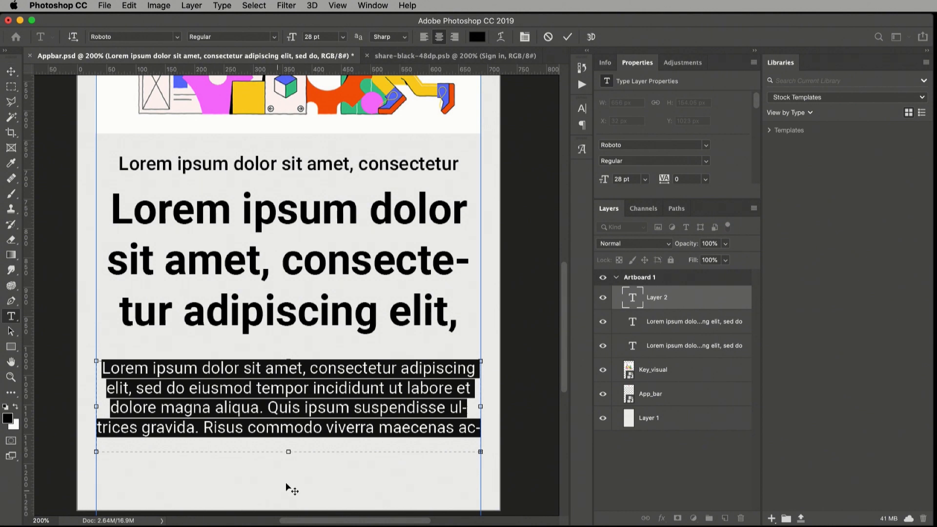
drag(288, 452, 289, 439)
click(10, 71)
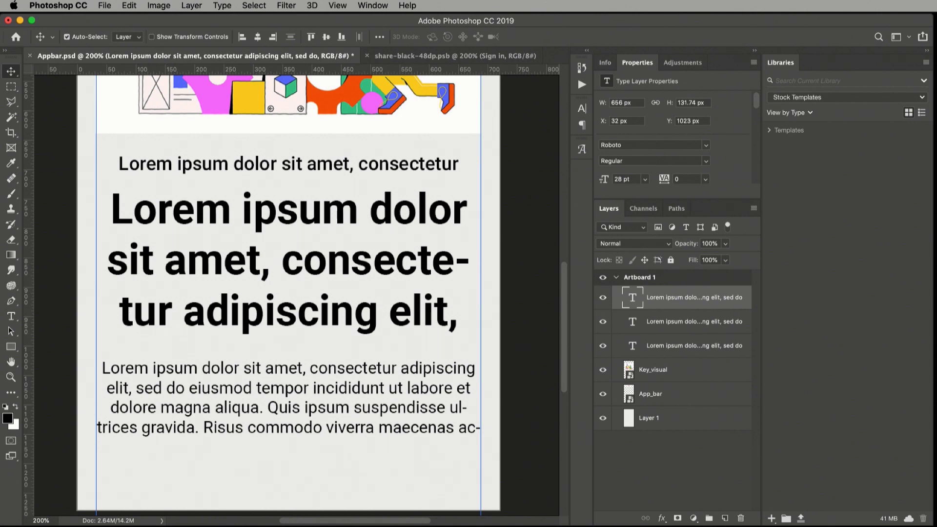
Switch to Chrome, clear the Finder window out of the way and copy "Creative Cloud for teams" from the adobe.com page.
key(super+Tab)
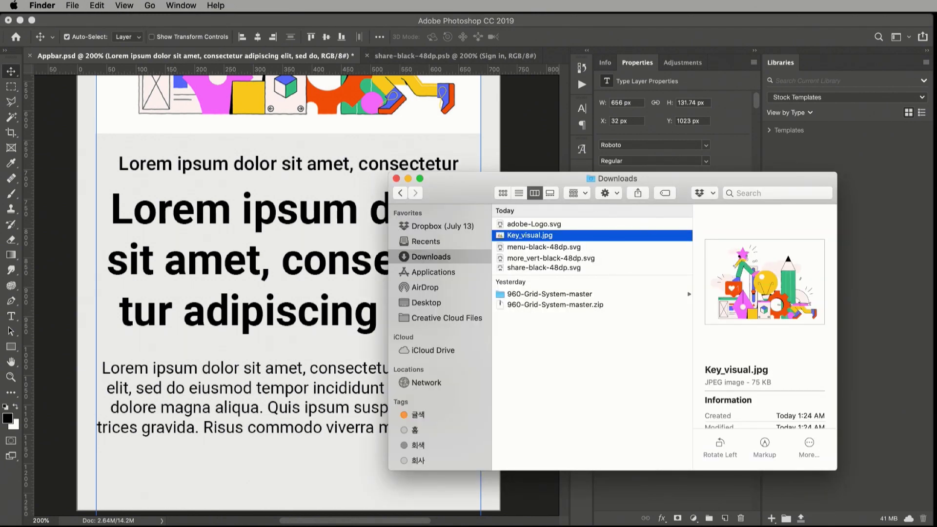
key(super+Tab)
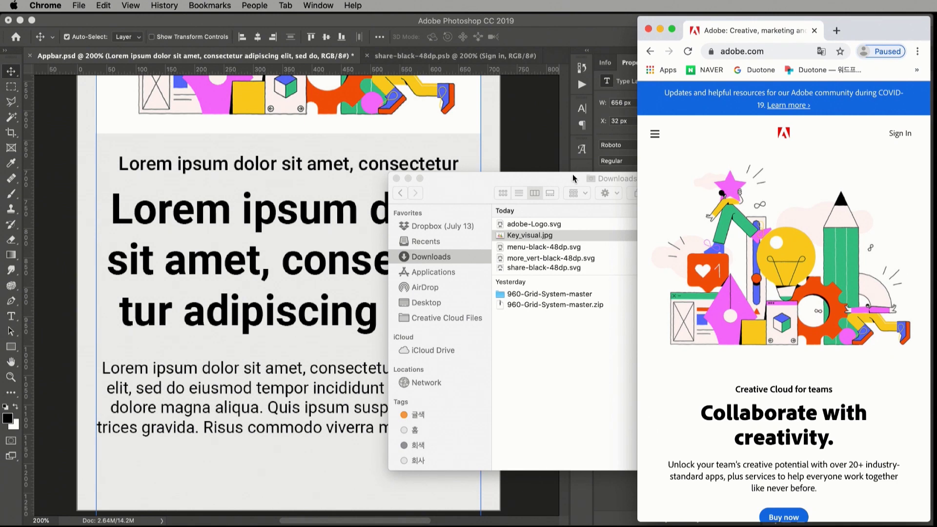
click(408, 179)
scroll(737, 271, down, 3)
drag(737, 271, 835, 274)
key(ctrl+c)
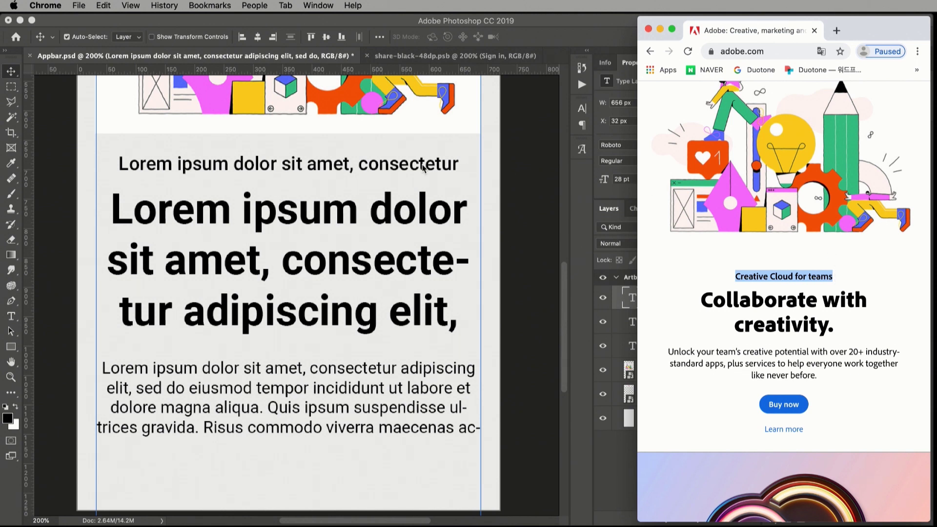
Return to Photoshop and replace the one-line placeholder below the key visual with "Creative Cloud for teams".
click(293, 175)
key(t)
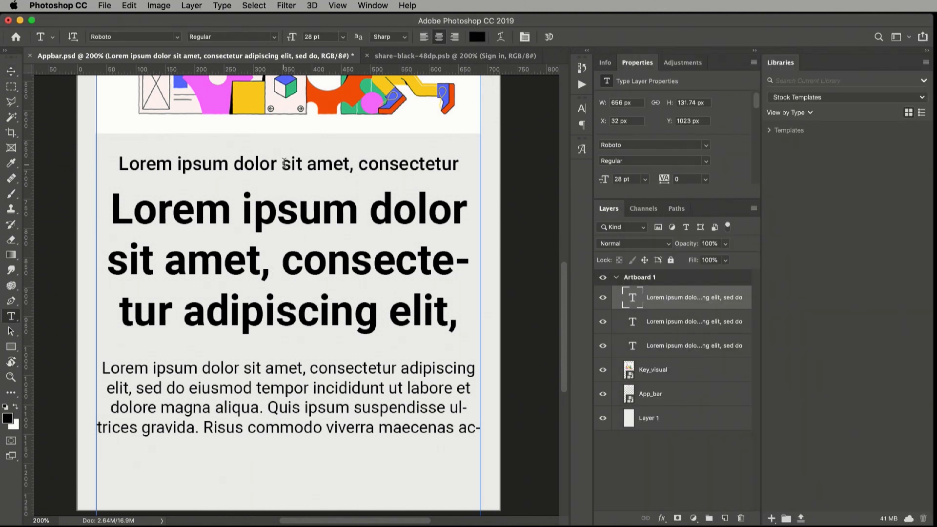
click(283, 165)
key(ctrl+a)
key(ctrl+v)
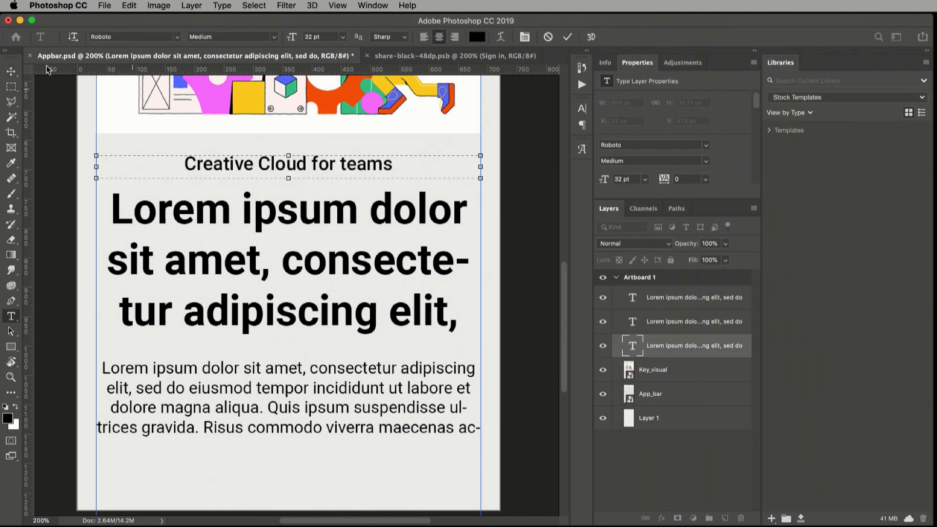
click(11, 72)
Switch to Chrome and copy the heading "Collaborate with creativity." from the adobe.com page.
key(super+Tab)
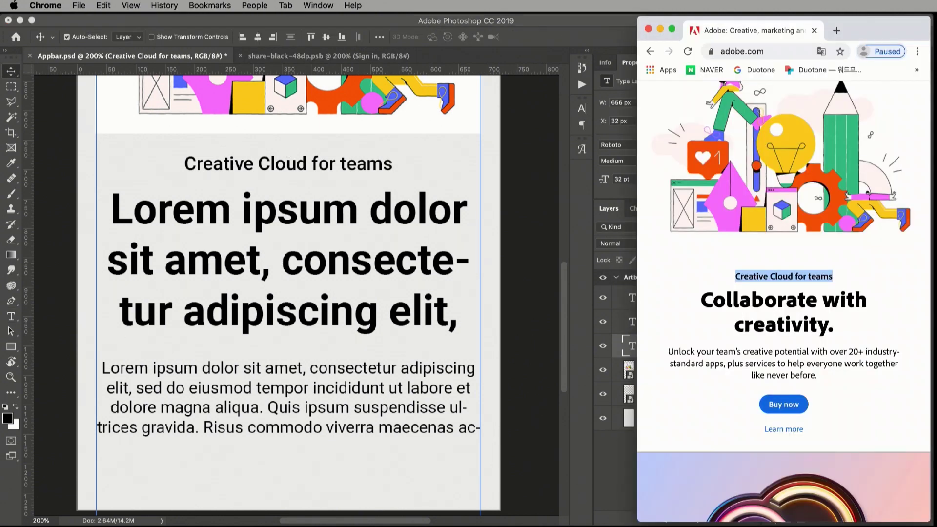
drag(701, 299, 853, 326)
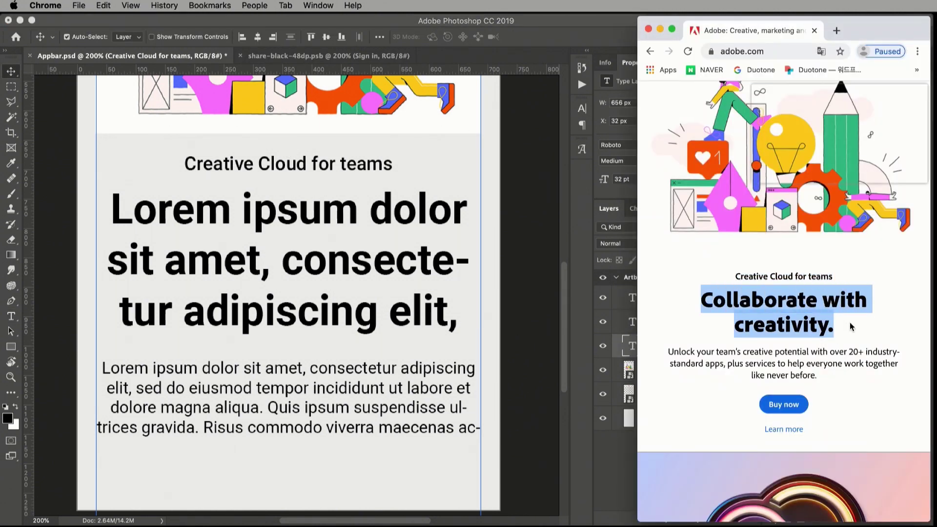
key(super+c)
Back in Photoshop, replace the 72 pt placeholder with "Collaborate with creativity." and shorten its text box to a height of about 172 px.
key(super+Tab)
double_click(312, 261)
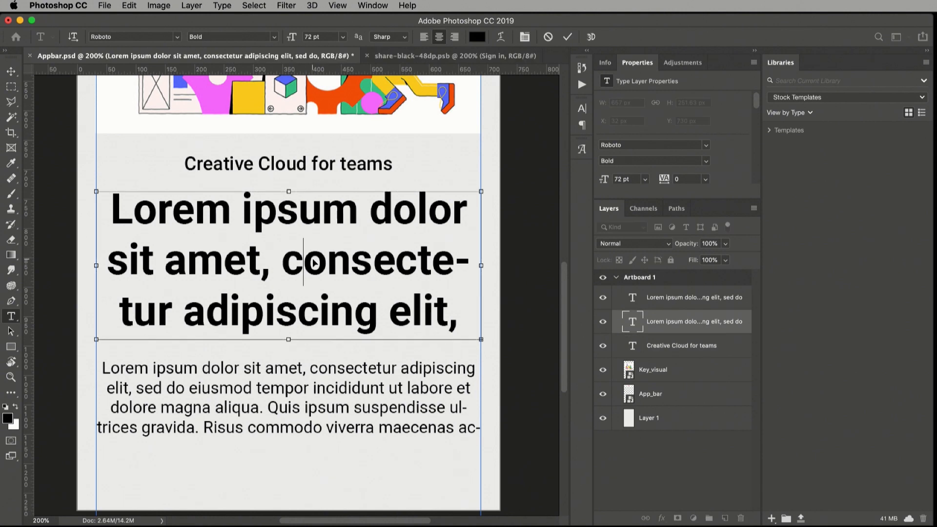
key(super+a)
key(super+v)
drag(288, 339, 295, 292)
click(11, 71)
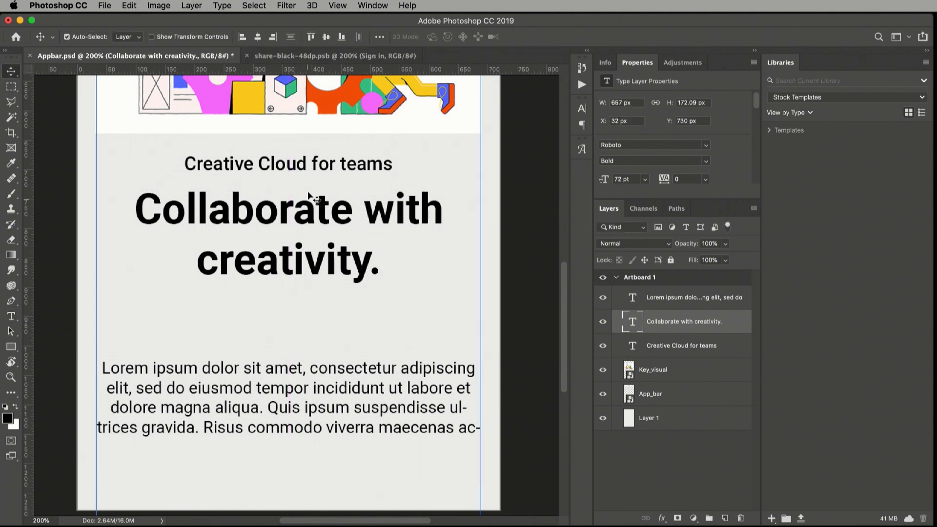
Move the body text layer up below the "Collaborate with creativity." heading, to about Y 926 px.
click(675, 301)
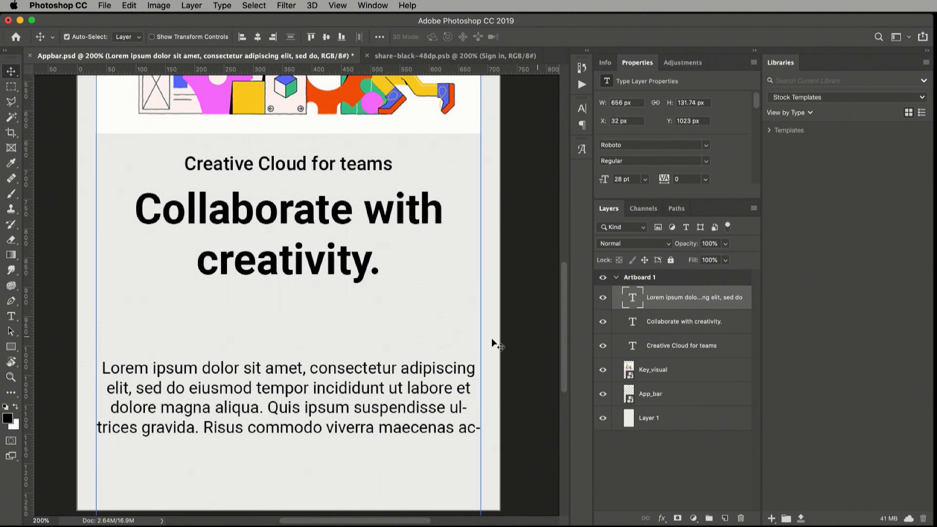
key(super+t)
drag(359, 387, 357, 321)
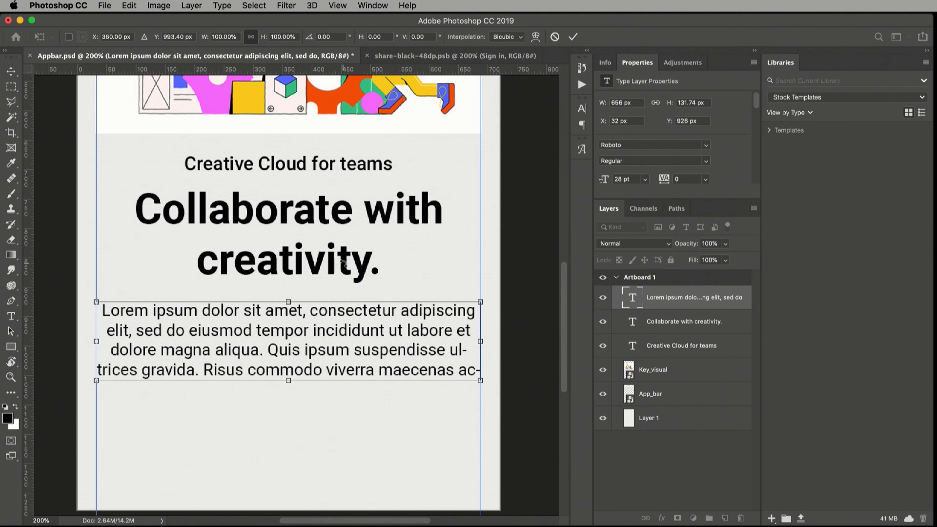
key(Return)
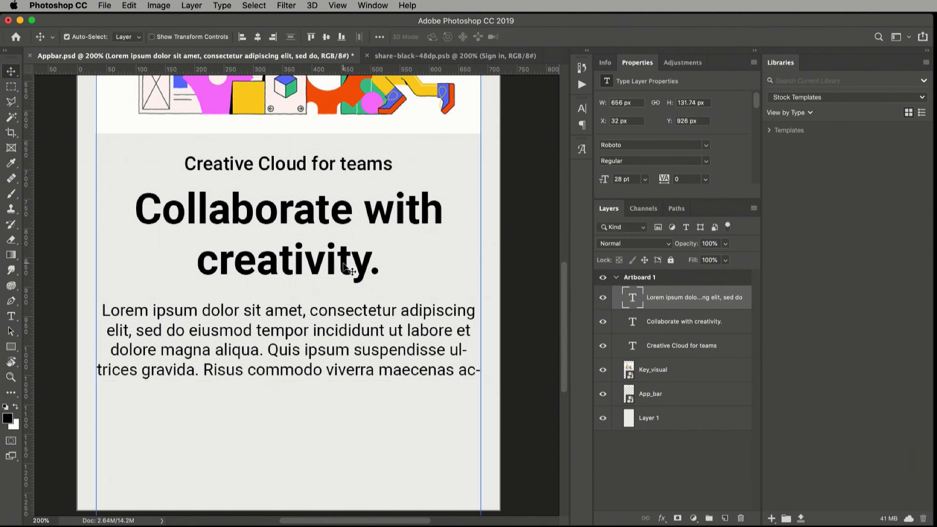
Switch to Chrome and copy the paragraph beginning "Unlock your team's creative potential" from the adobe.com page.
key(super+Tab)
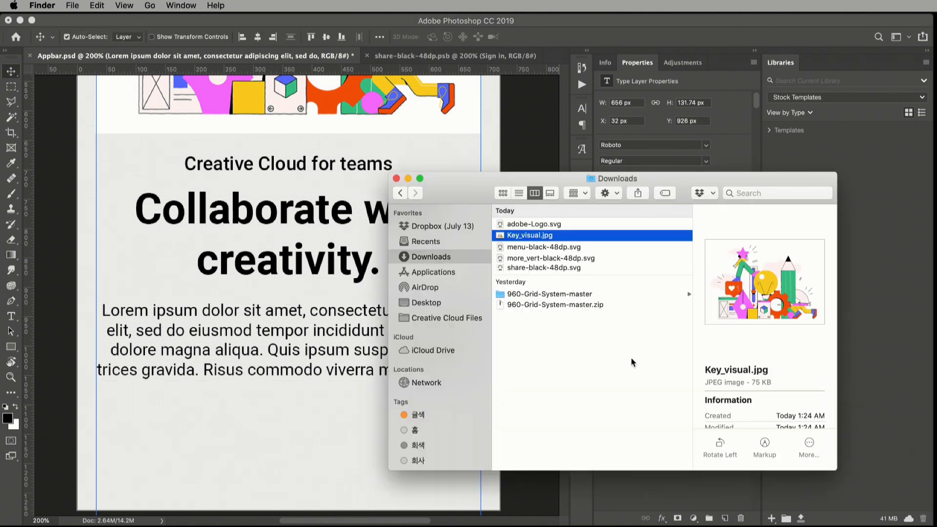
key(super+Tab)
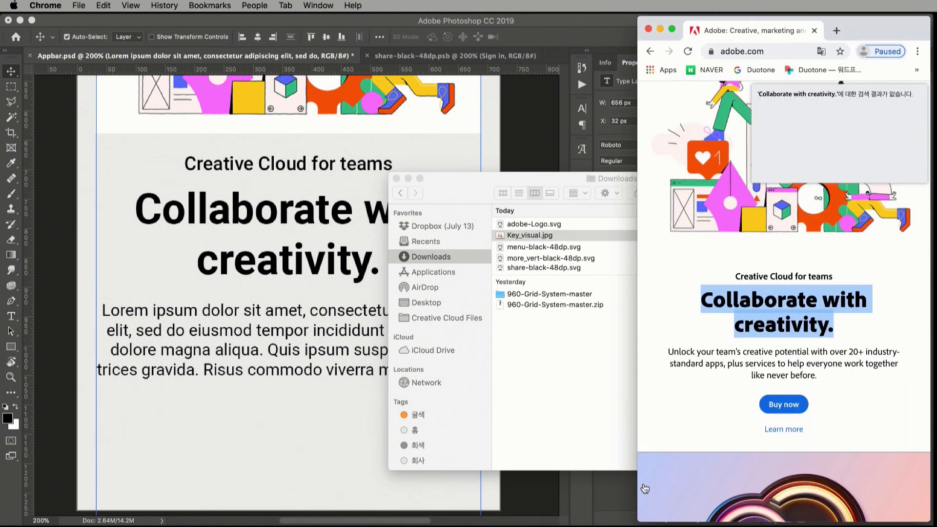
drag(667, 354, 843, 376)
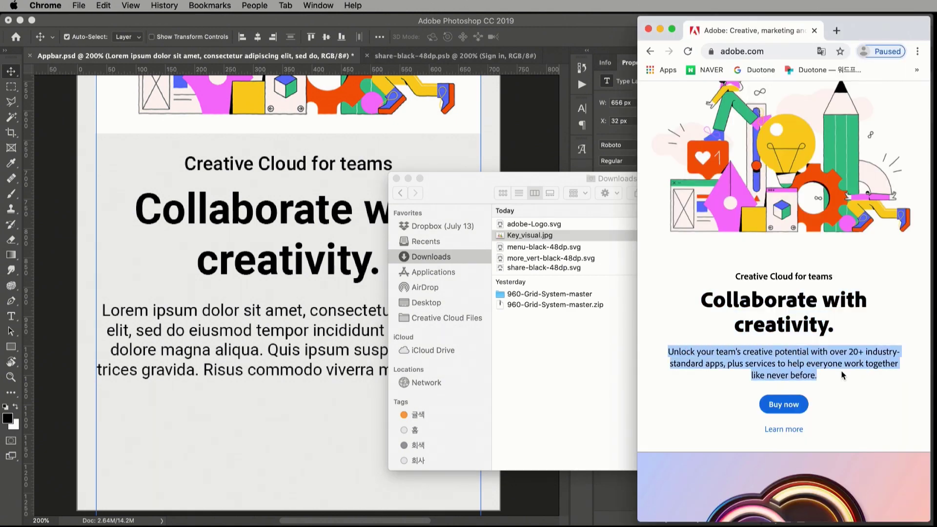
key(super+c)
Back in Photoshop, replace the body placeholder with the copied paragraph and shorten its text box to a height of about 100 px.
click(274, 344)
key(t)
click(284, 332)
key(super+a)
key(super+v)
drag(288, 381, 292, 362)
click(11, 71)
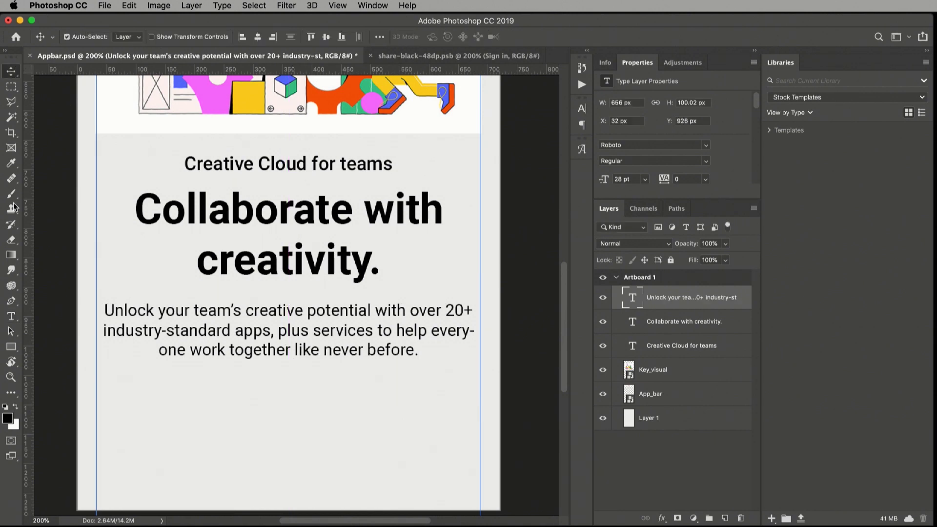
Check the spacing around the "Creative Cloud for teams" line and nudge it up to Y 671 px.
click(10, 377)
alt+click(243, 357)
scroll(328, 345, up, 5)
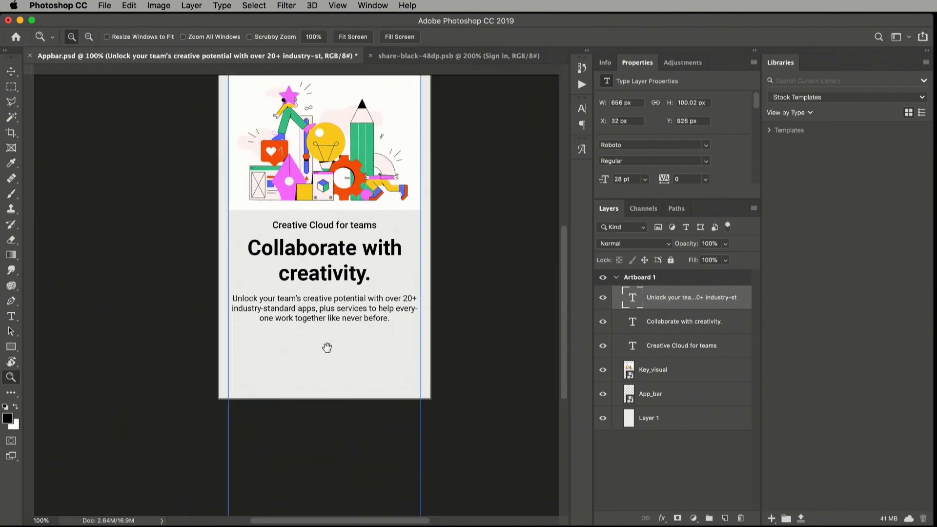
click(11, 72)
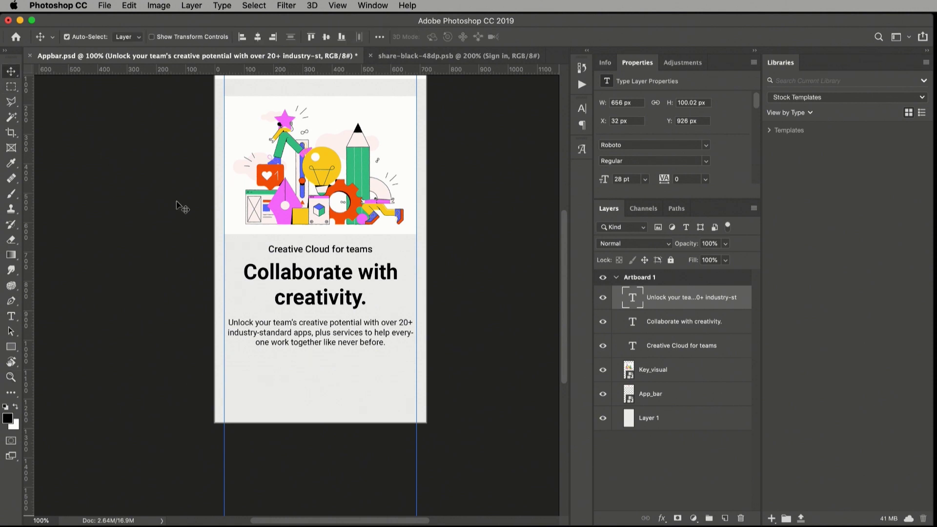
key(super)
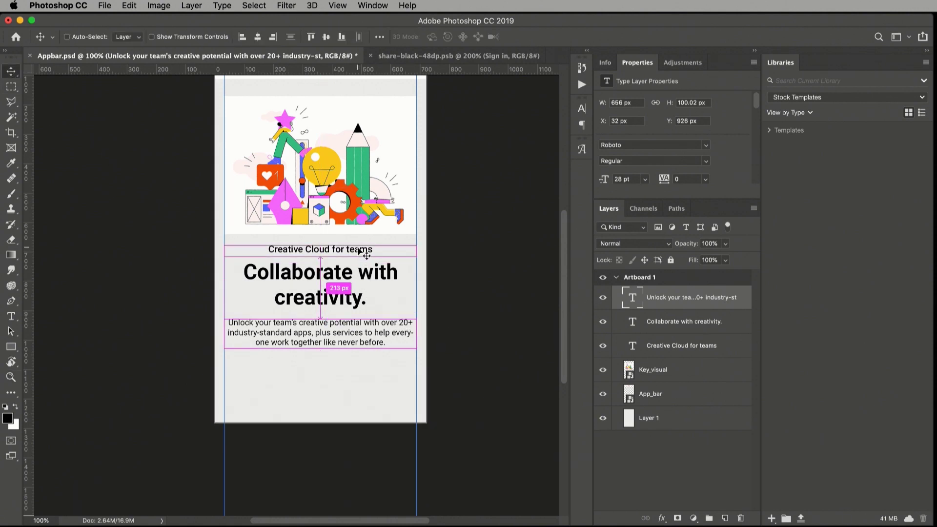
click(663, 349)
key(super)
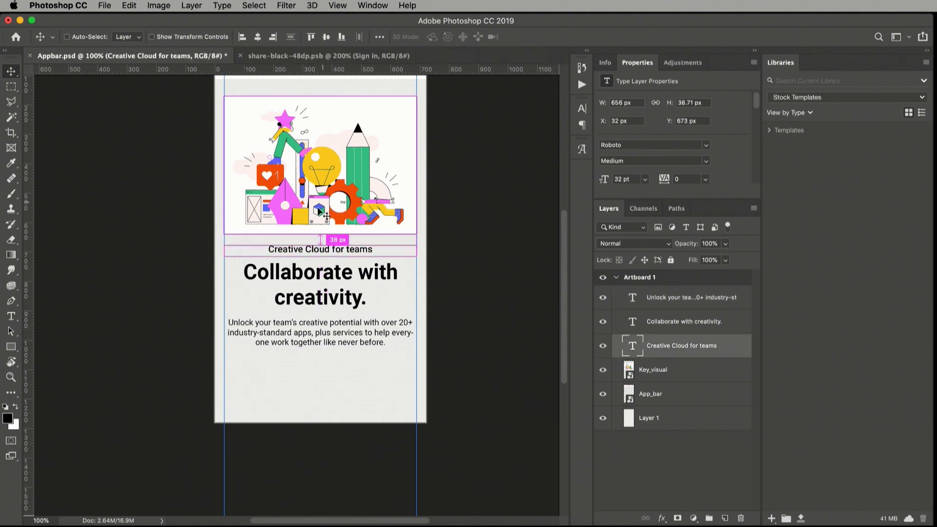
key(Up)
key(Up)
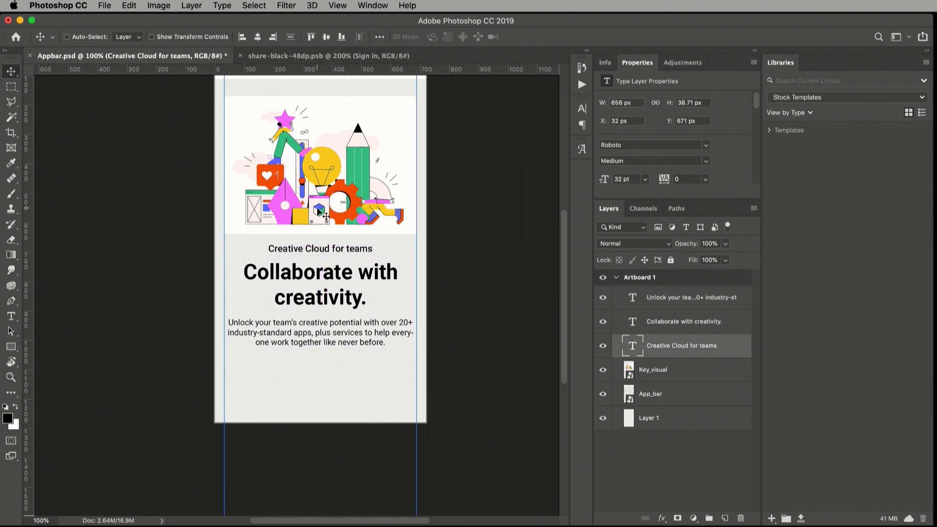
Nudge the "Collaborate with creativity." heading up to Y 729 px while checking its distance to the neighbouring text.
click(688, 328)
key(super)
key(Up)
key(super)
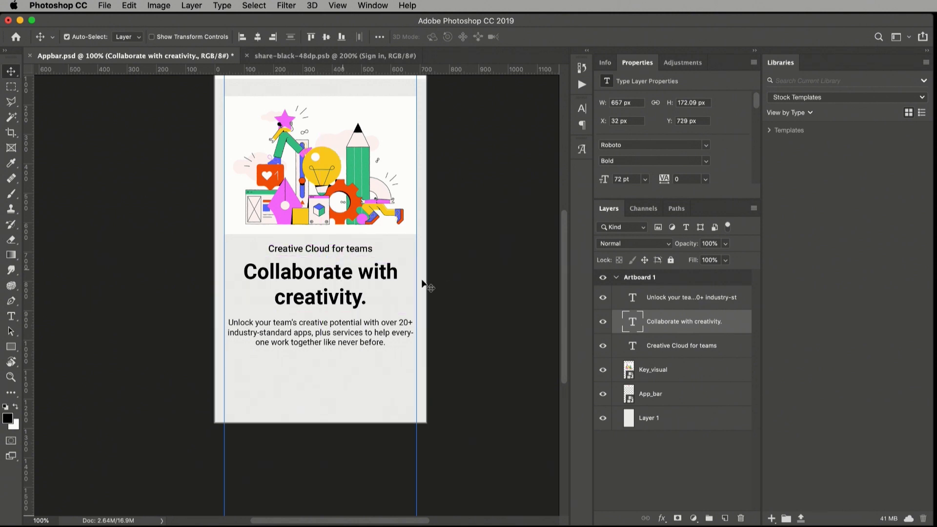
Nudge the "Unlock your team's creative potential" paragraph up to Y 923 px while checking its gap to the heading.
key(alt+bracketright)
key(super)
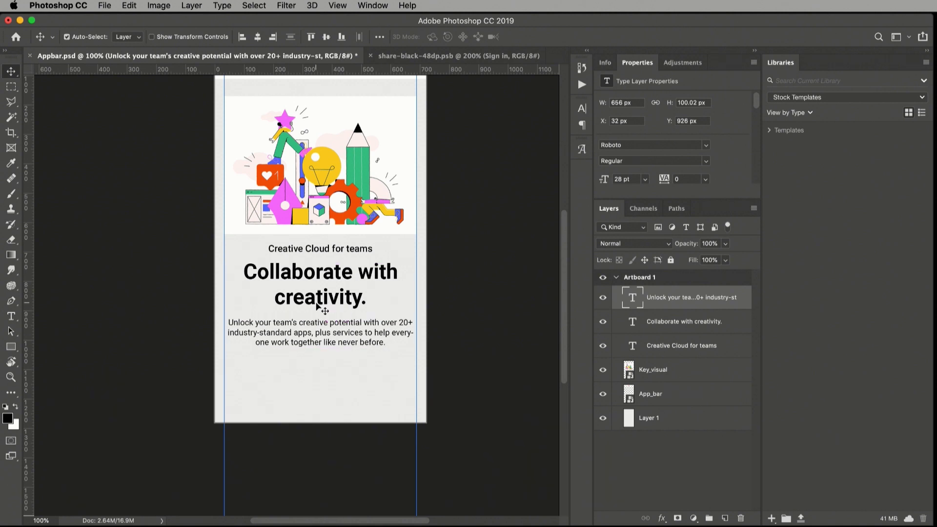
key(Up)
key(Up)
key(Up)
key(super)
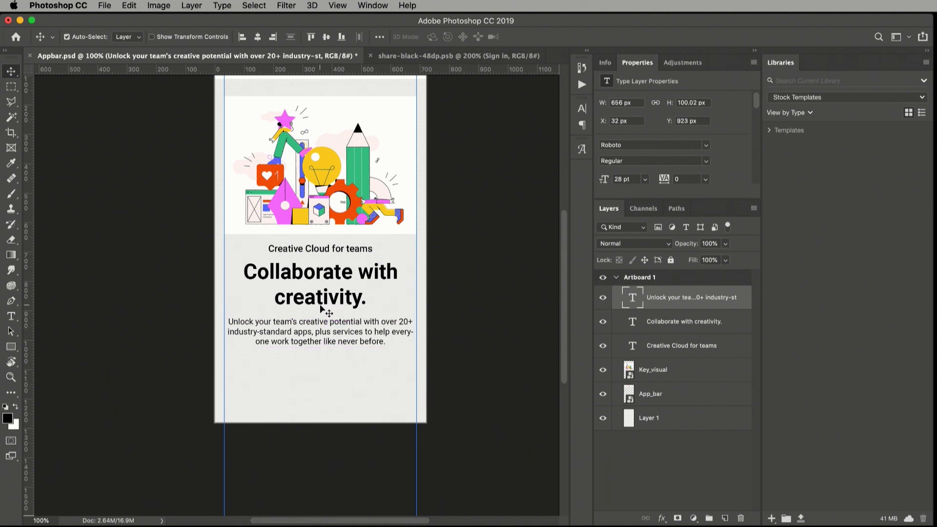
Select the background Layer 1 and place a vertical guide at the horizontal centre of the artboard.
scroll(323, 328, down, 2)
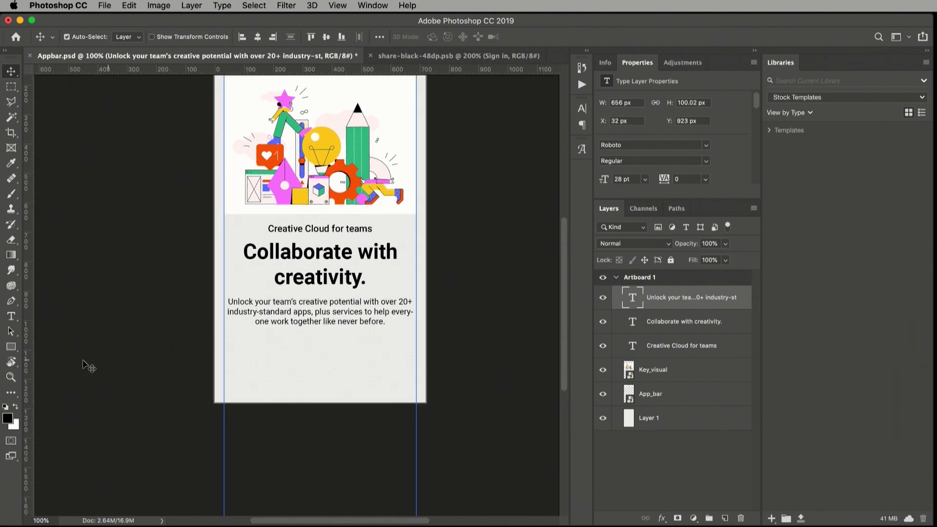
click(12, 347)
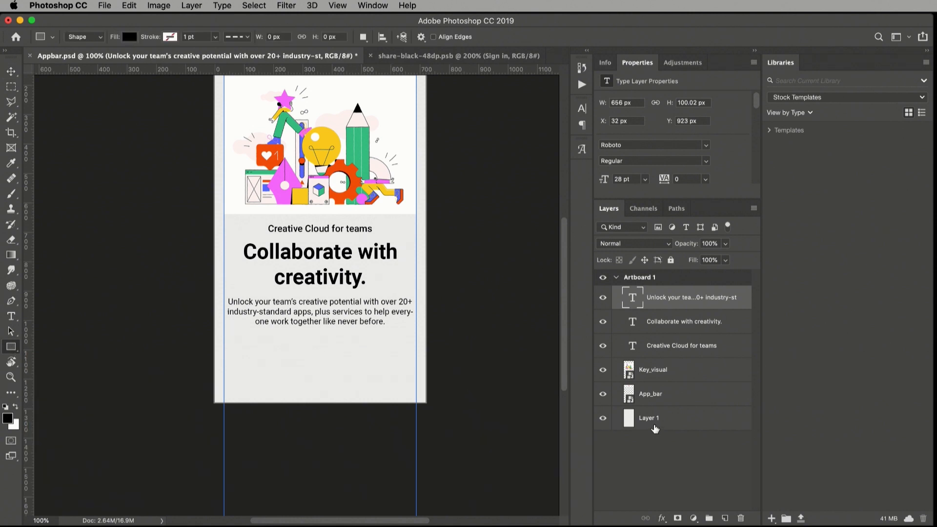
click(654, 426)
key(v)
drag(37, 327, 323, 327)
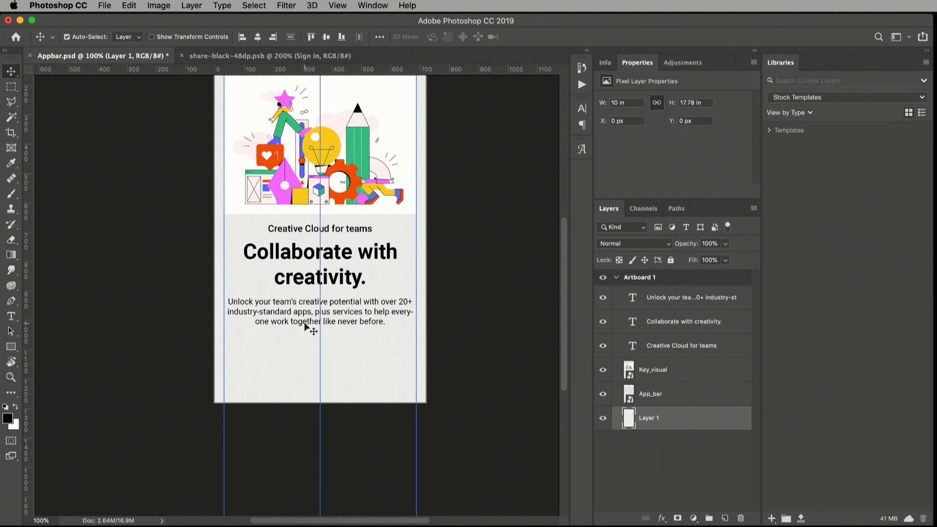
Draw a black rectangle about 224 by 59 px below the body text, centred on the middle guide.
drag(371, 350, 364, 364)
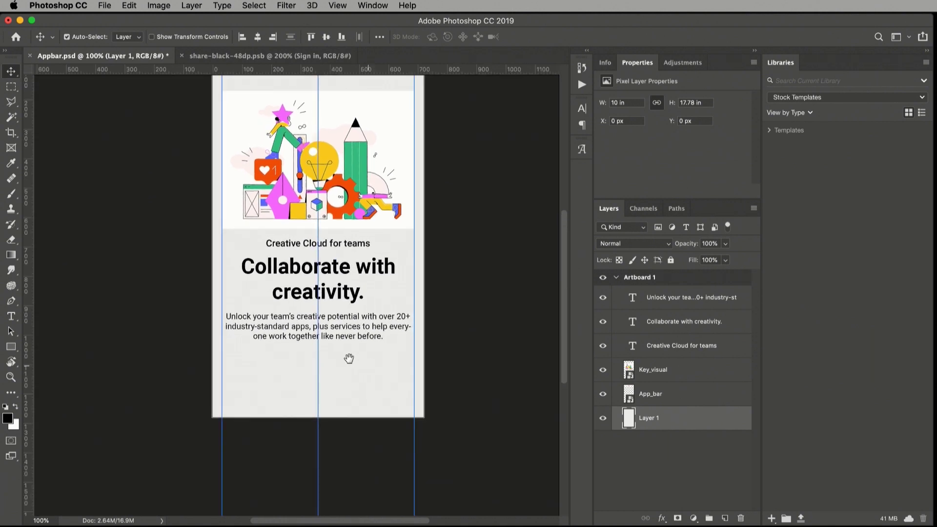
click(10, 348)
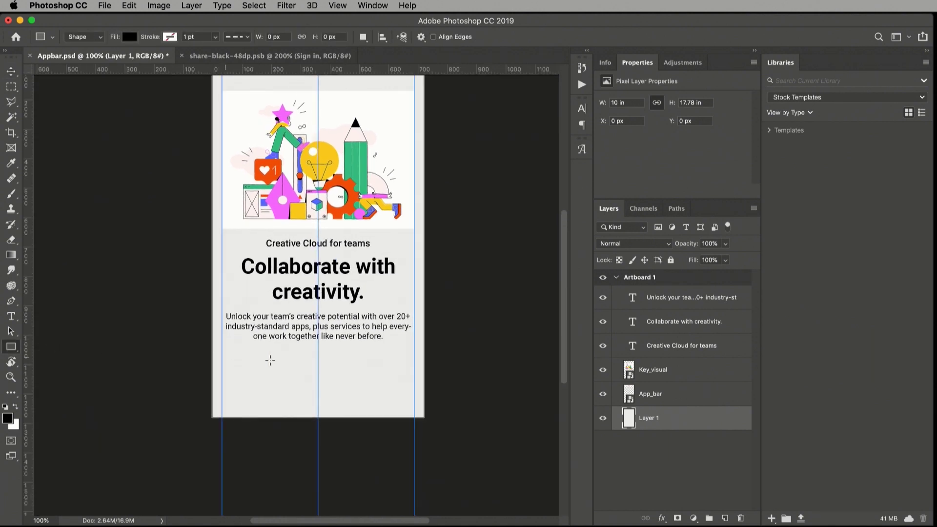
drag(318, 366, 351, 375)
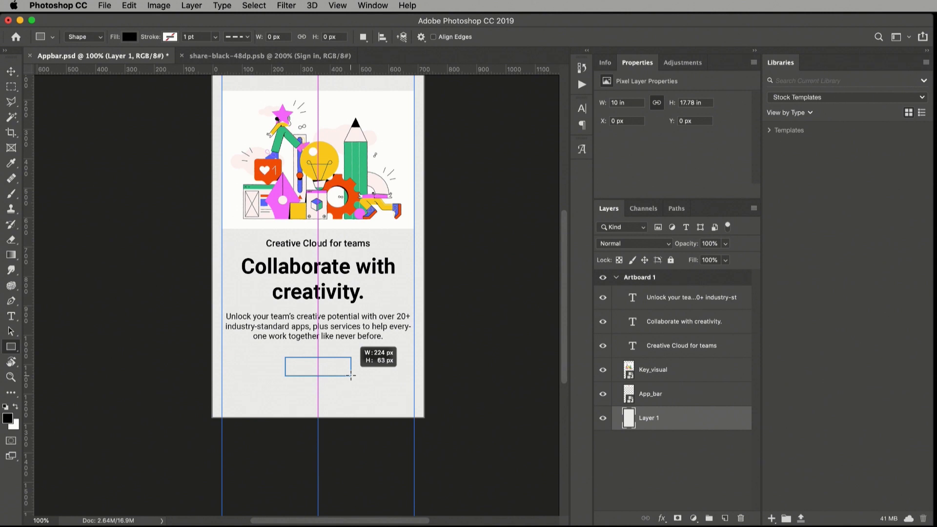
drag(351, 376, 351, 375)
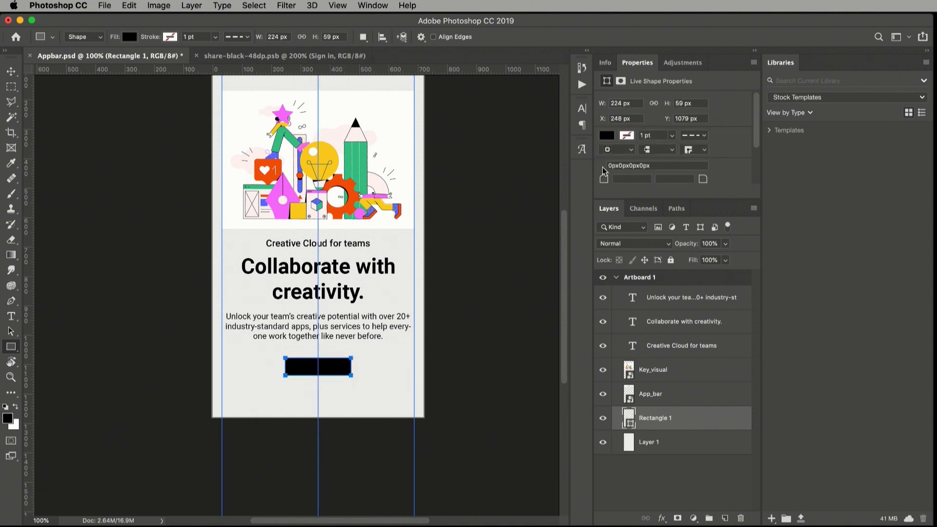
Set the rectangle's size to 180 px wide by 56 px high and its corner radii to 28 px.
click(632, 105)
text(180)
key(Tab)
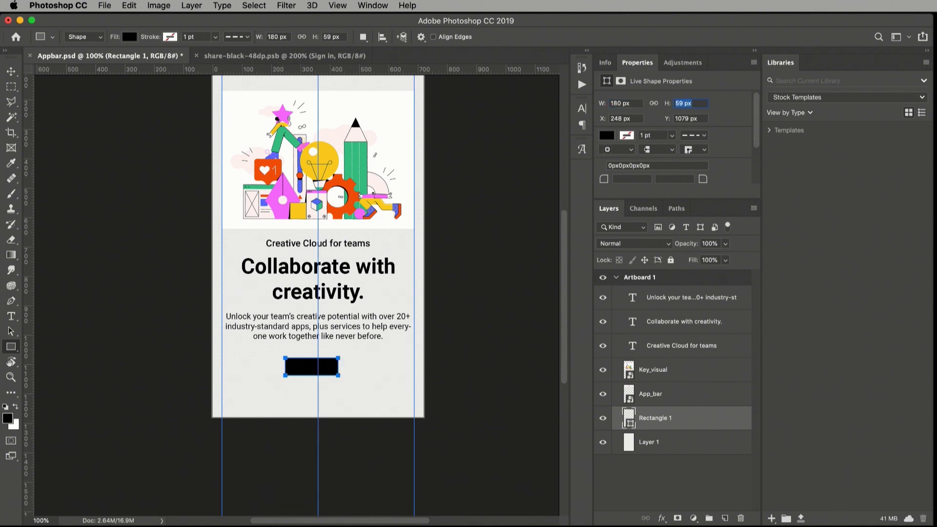
text(576)
key(Return)
click(609, 166)
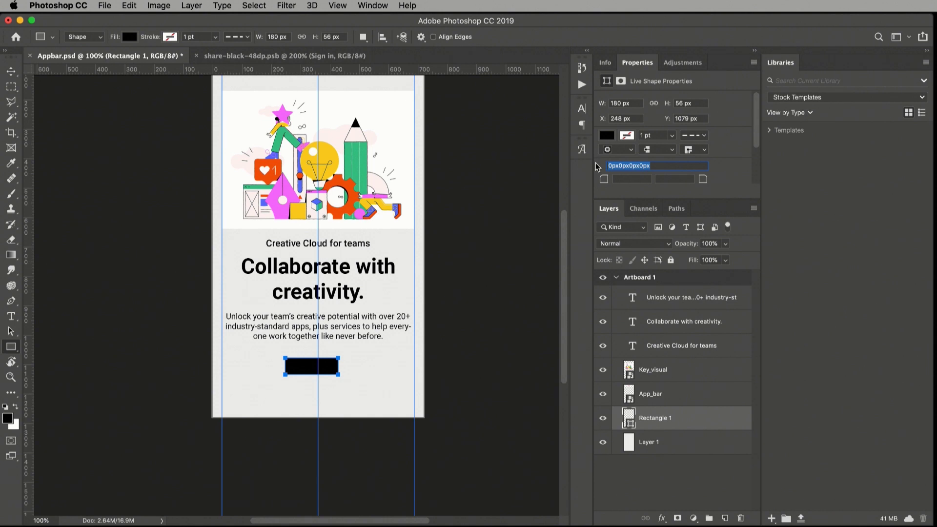
text(28)
key(Return)
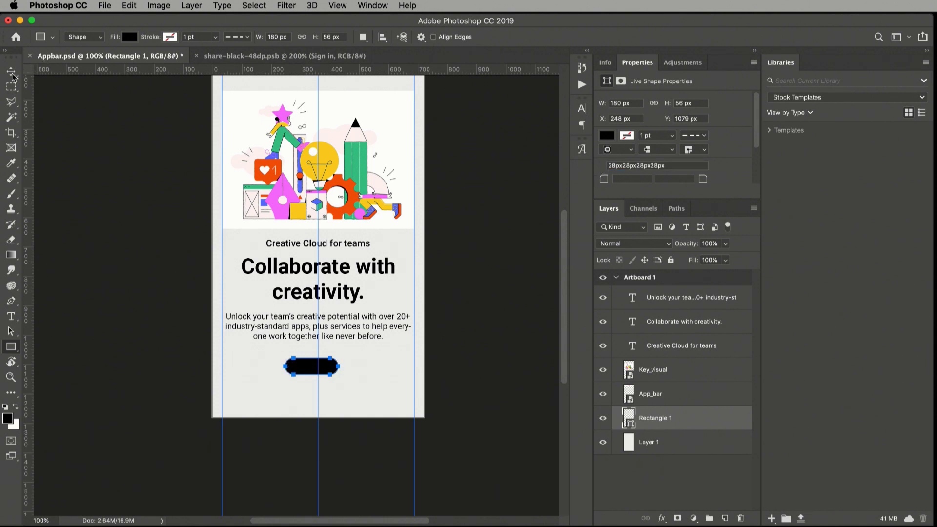
Move the rounded button shape onto the middle guide, to X 270 px and Y 1078 px.
key(super+t)
drag(326, 371, 332, 370)
key(Return)
Add a "Lorem Ipsum" text layer below the button, set in Roboto Bold at 24 pt.
key(z)
click(332, 368)
key(t)
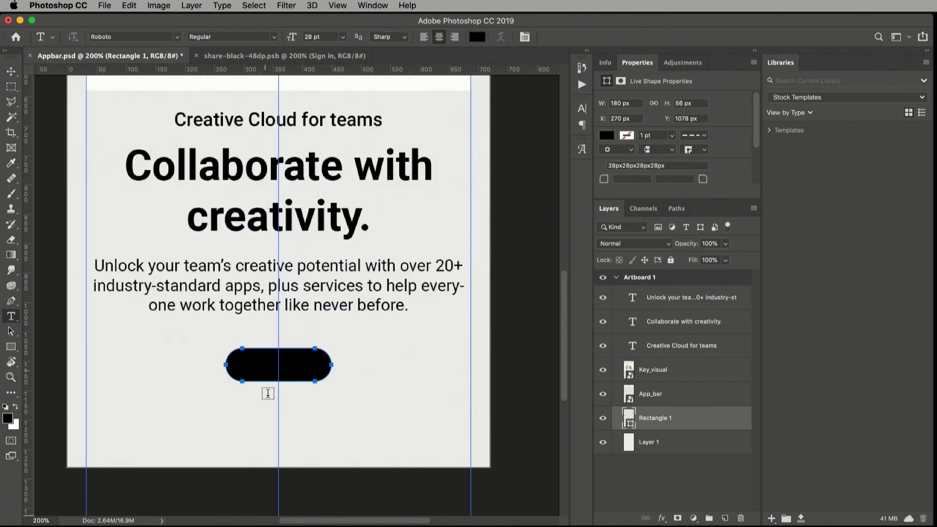
click(259, 423)
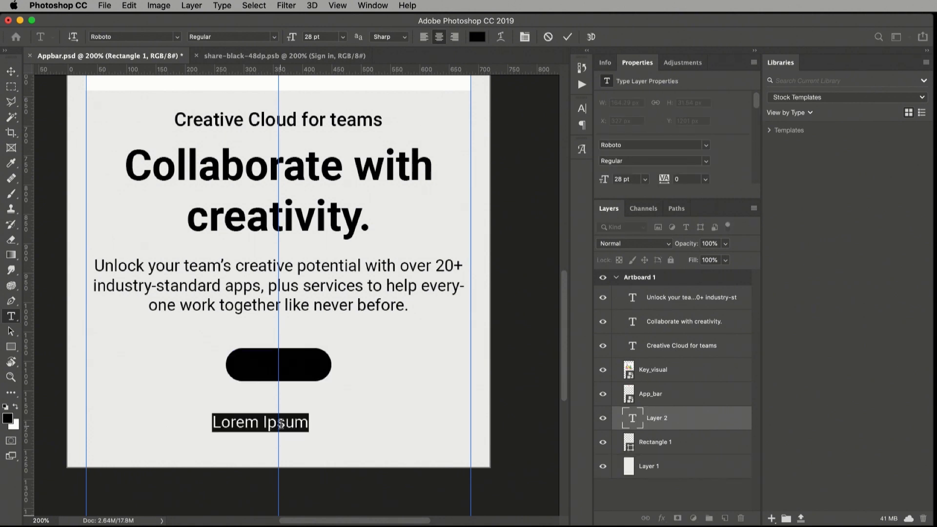
click(273, 37)
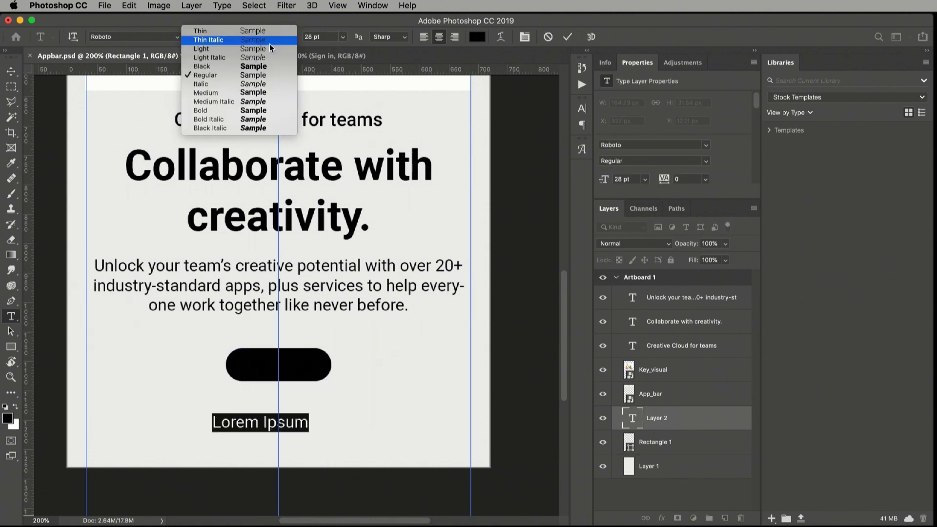
click(236, 109)
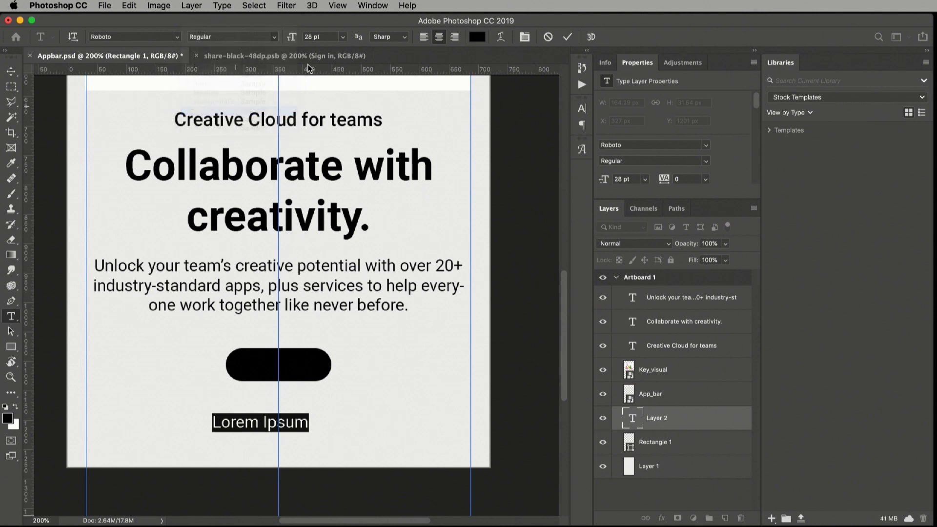
double_click(325, 36)
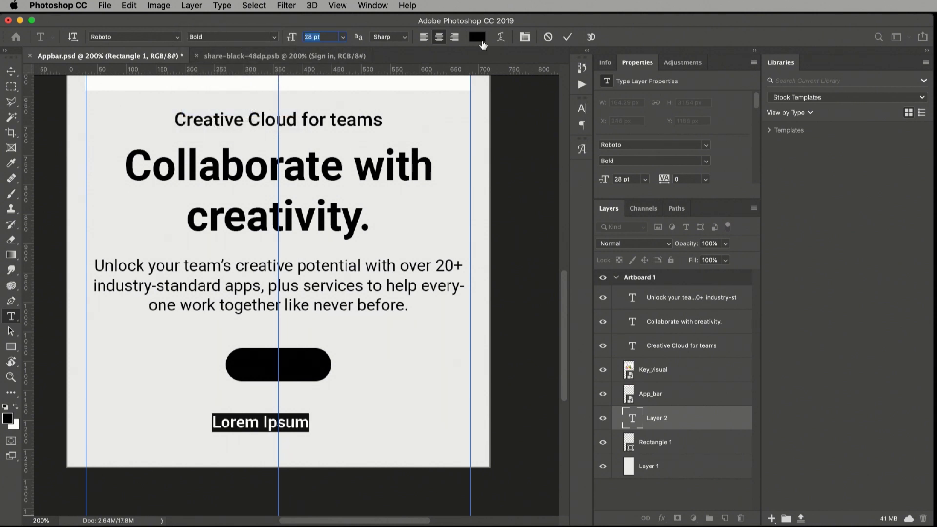
text(24)
key(Return)
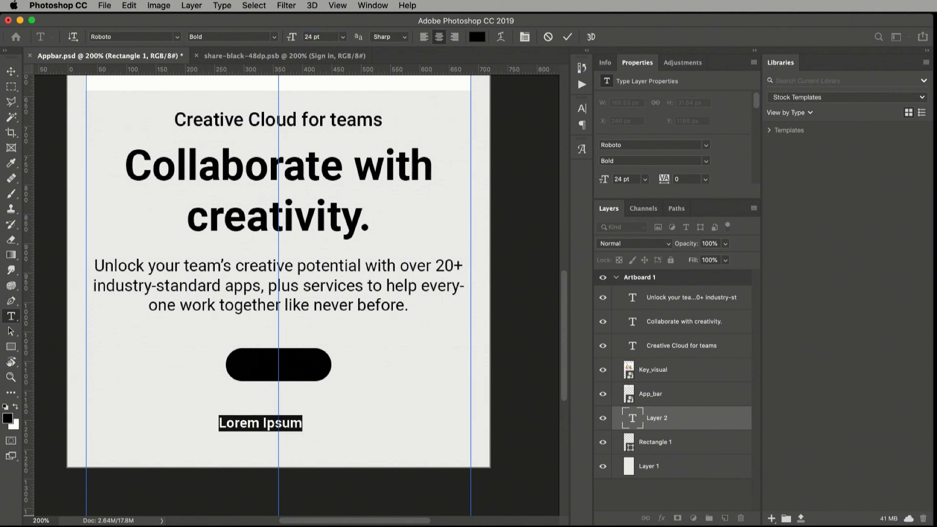
click(10, 71)
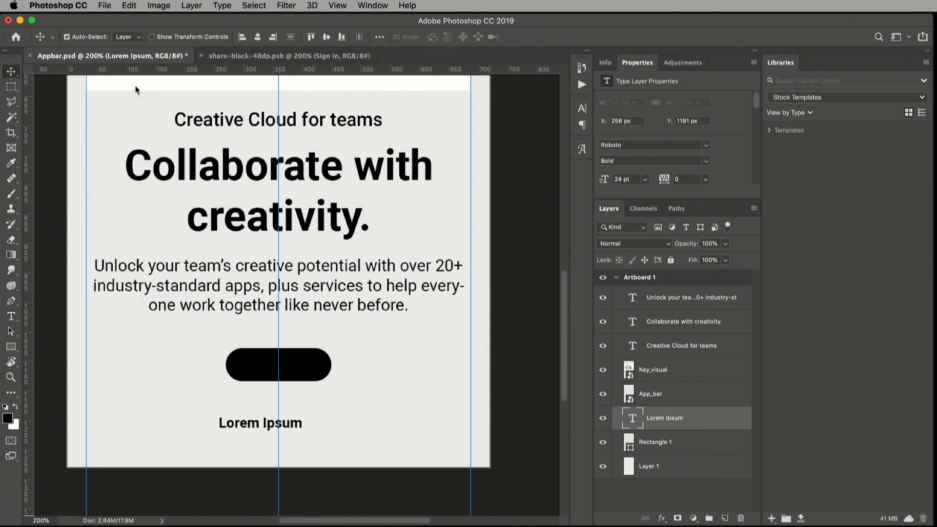
Move the "Lorem Ipsum" text onto the black button and set its colour to ffffff.
drag(294, 418, 309, 363)
key(t)
click(295, 360)
key(ctrl+a)
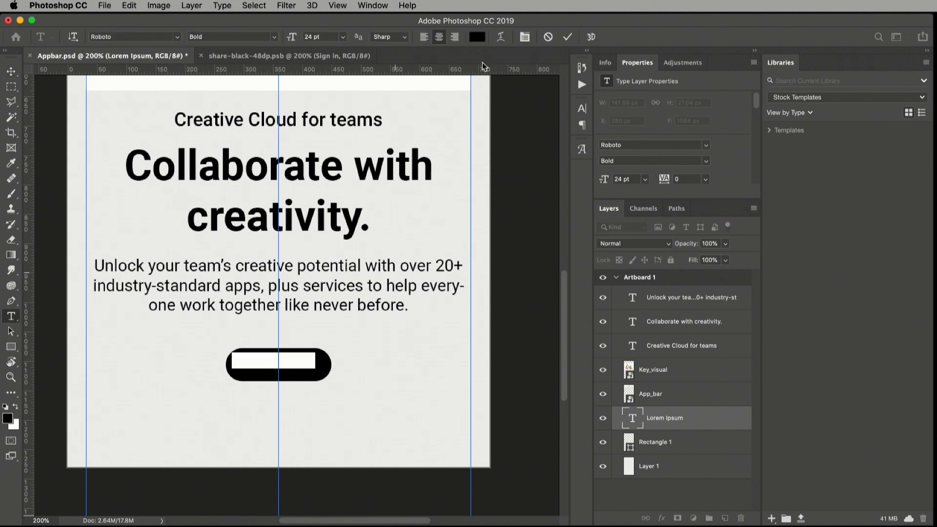
click(477, 37)
text(ffffff)
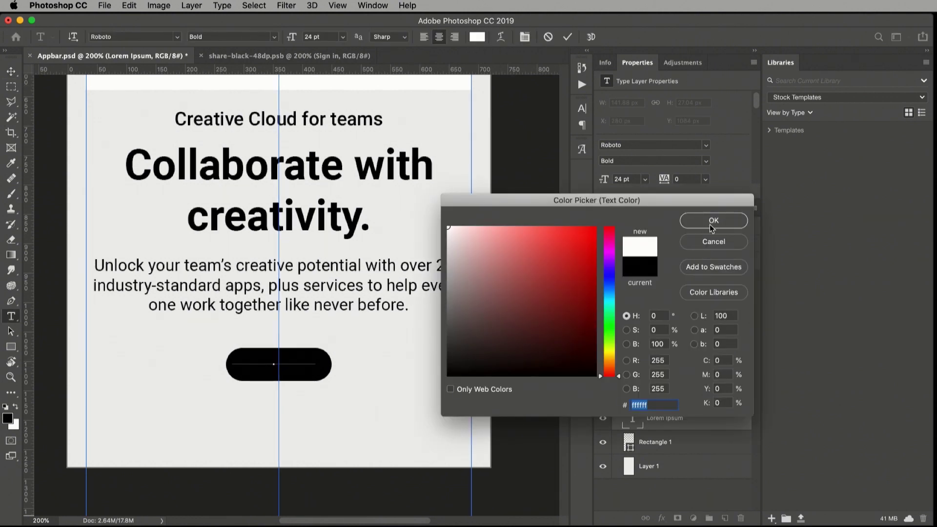
click(713, 220)
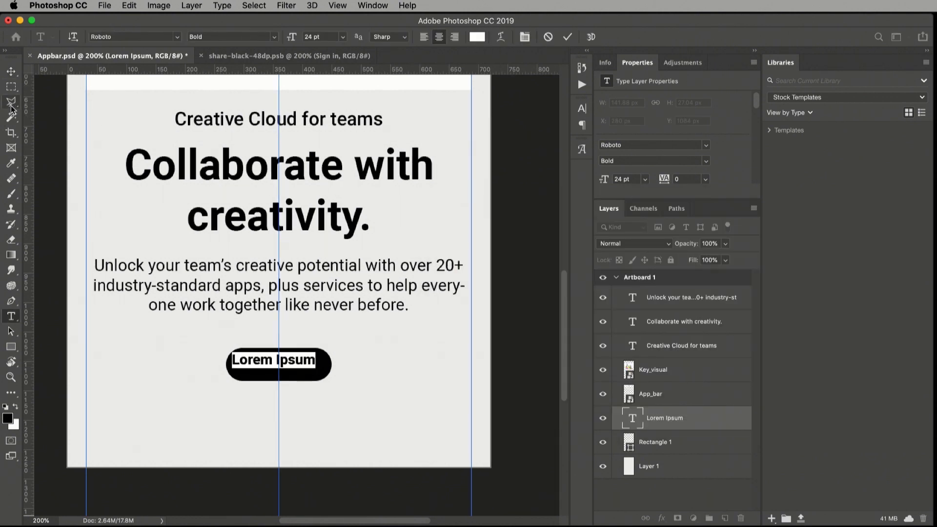
Centre the white text within the black button.
click(11, 71)
key(ctrl+t)
drag(300, 360, 305, 365)
key(Return)
Replace the button's placeholder text with "Buy now".
double_click(304, 364)
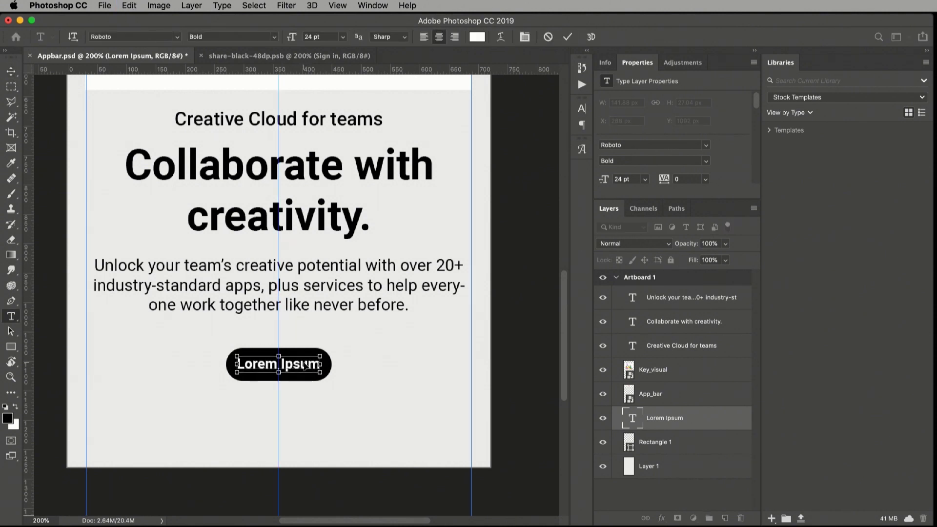
text(But)
key(BackSpace)
text(y now)
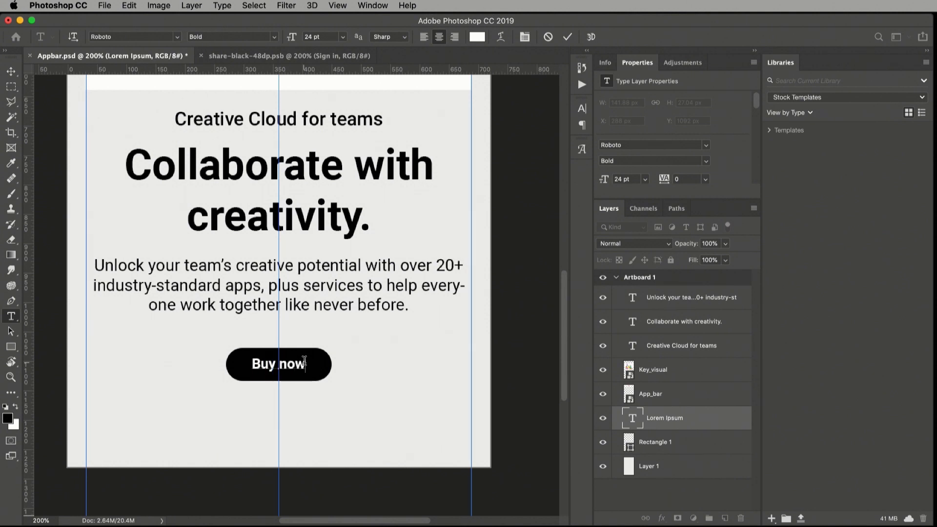
click(16, 73)
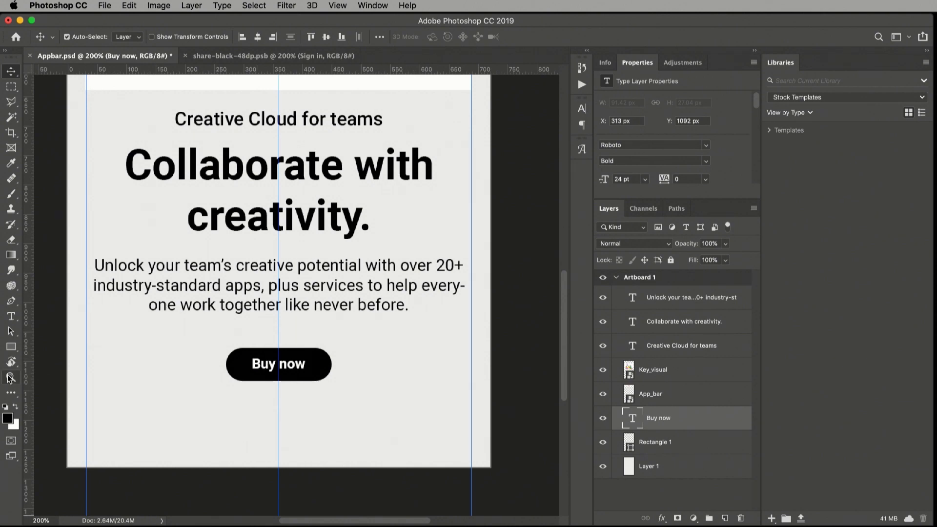
Examine the whole mobile page layout from the app bar down to the "Buy now" button.
click(10, 377)
alt+click(362, 372)
drag(333, 308, 369, 426)
key(super+r)
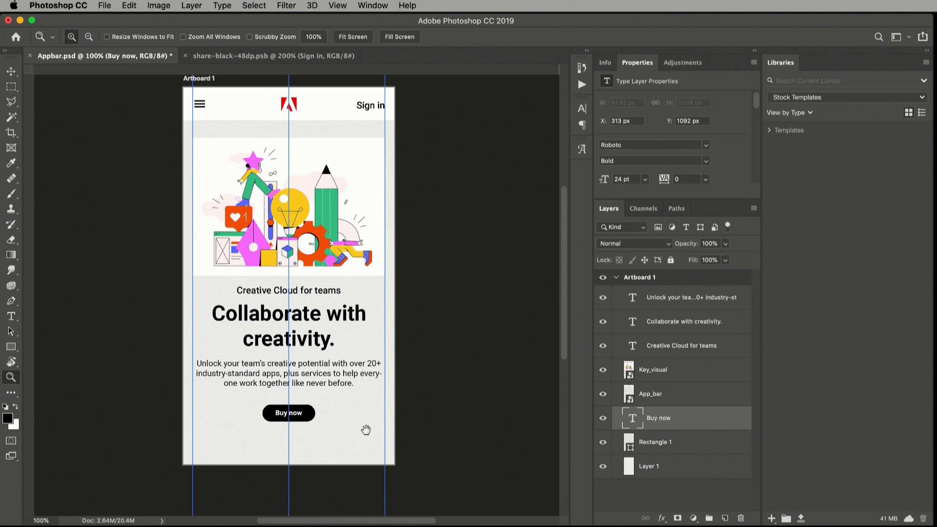
scroll(529, 412, down, 5)
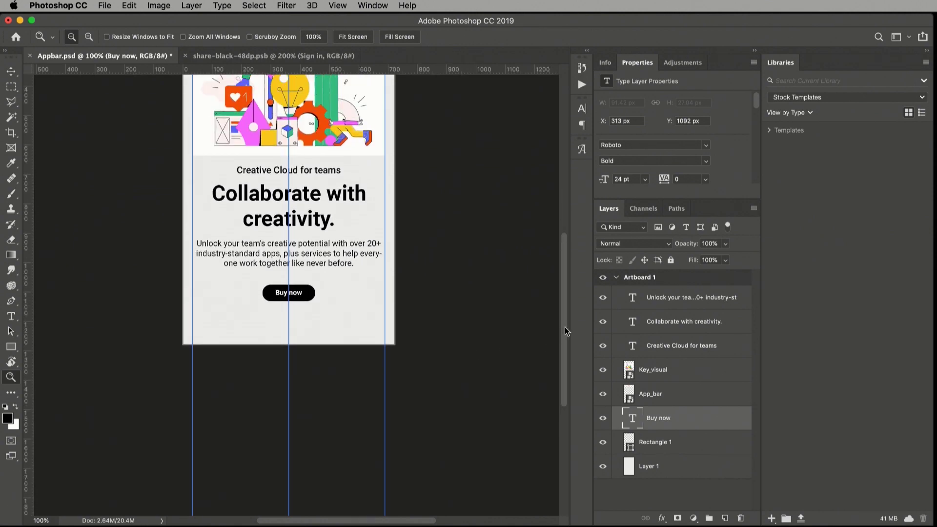
key(v)
scroll(564, 326, up, 5)
scroll(566, 305, up, 2)
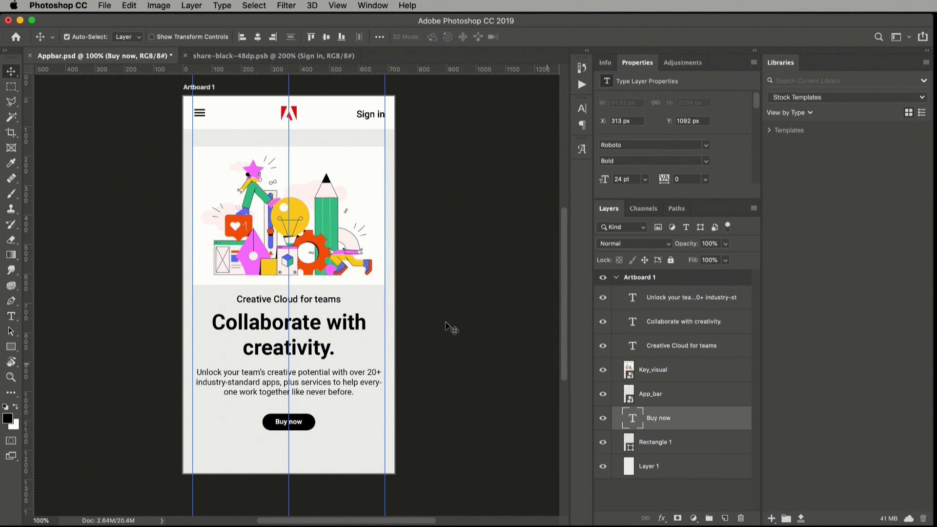
key(c)
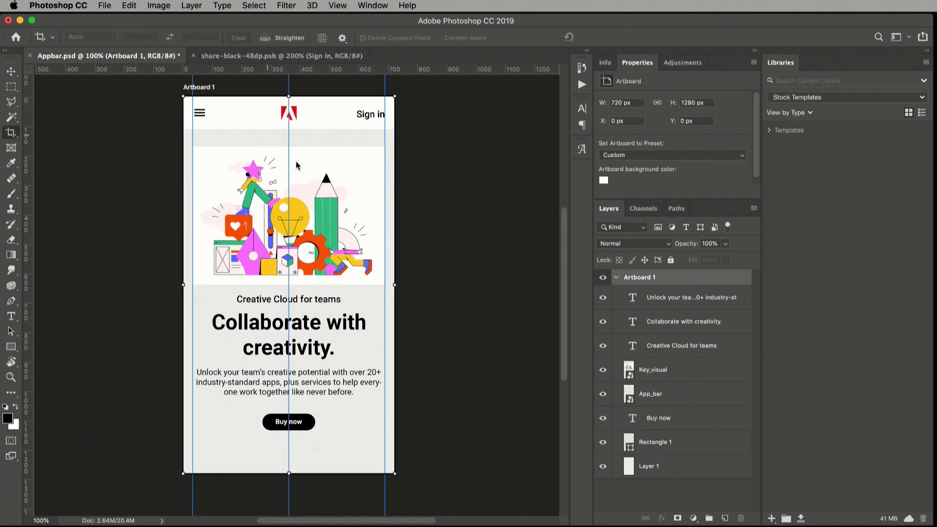
click(11, 376)
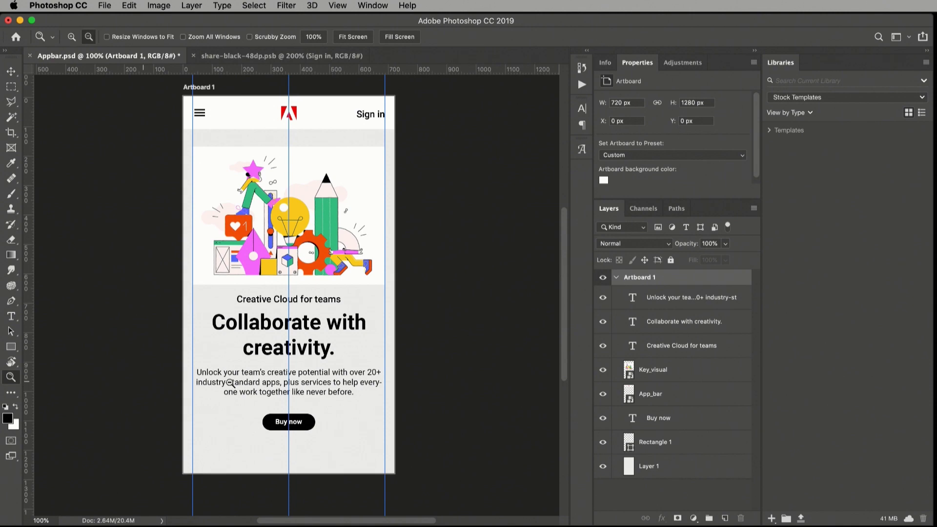
alt+click(284, 379)
key(v)
scroll(414, 303, up, 5)
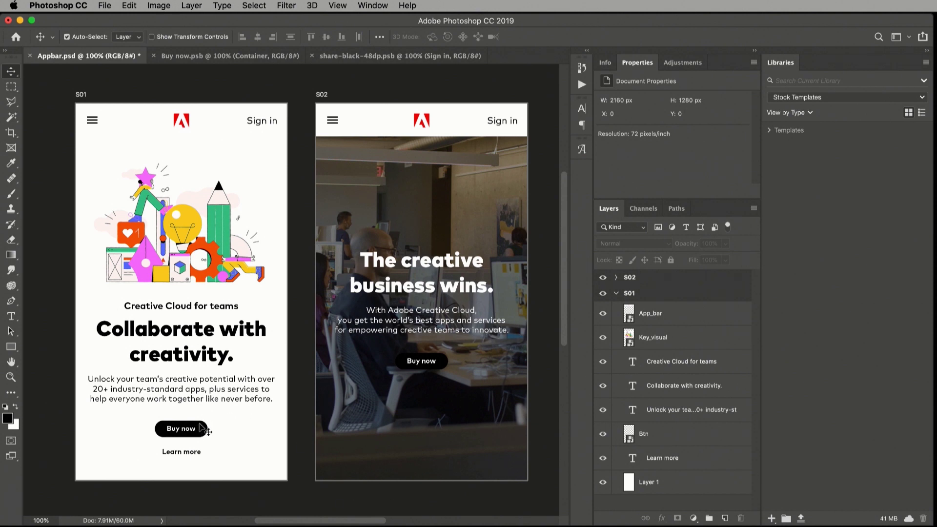
Recolour the Container shape inside the S01 screen's Btn smart object blue, save it, and return to Appbar.psd.
double_click(628, 439)
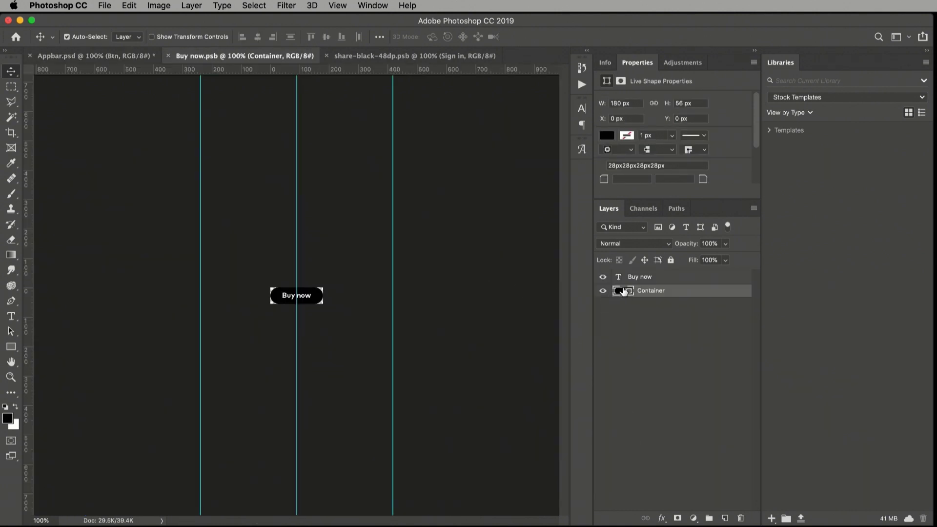
double_click(621, 291)
click(603, 284)
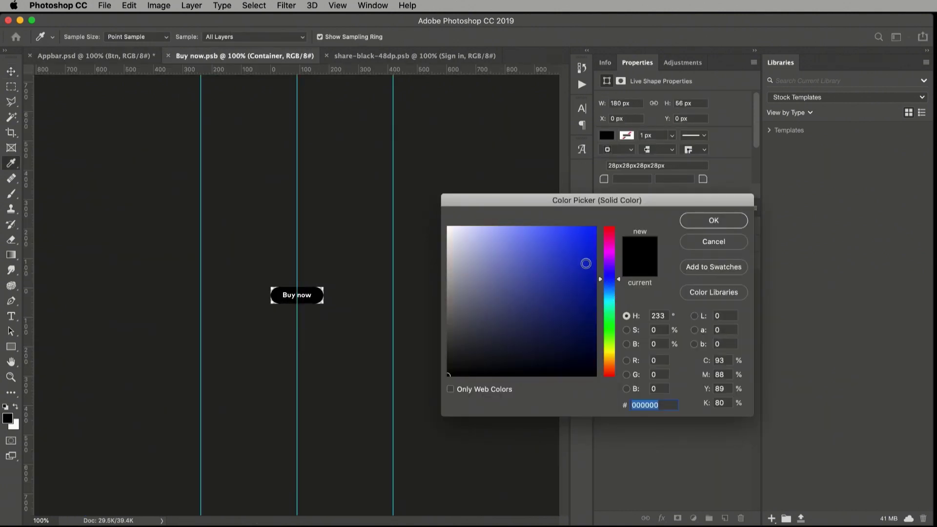
click(596, 239)
click(706, 223)
key(super+s)
click(117, 58)
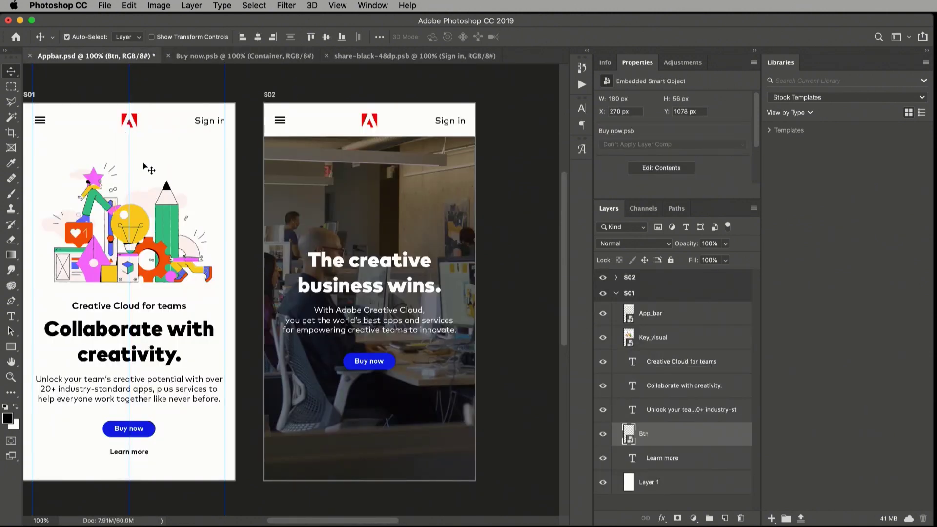
drag(215, 185, 259, 188)
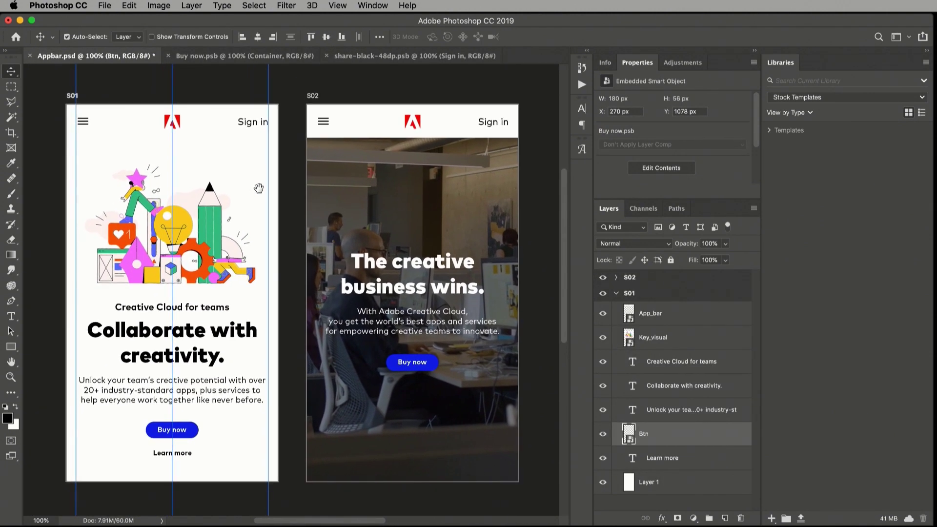
scroll(259, 188, down, 2)
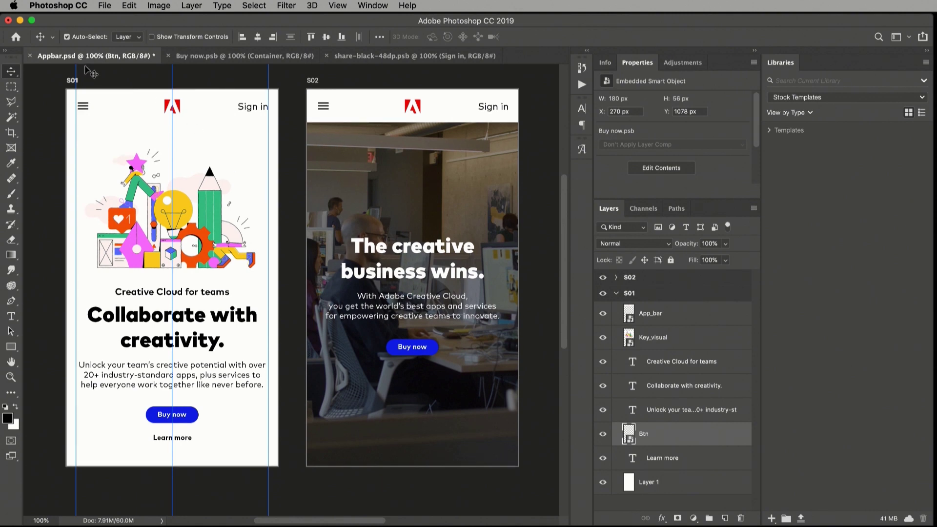
Create a new 720 x 1280 px artboard document and copy the S02 screen's "Buy now" button into it.
click(105, 6)
click(356, 231)
key(super+n)
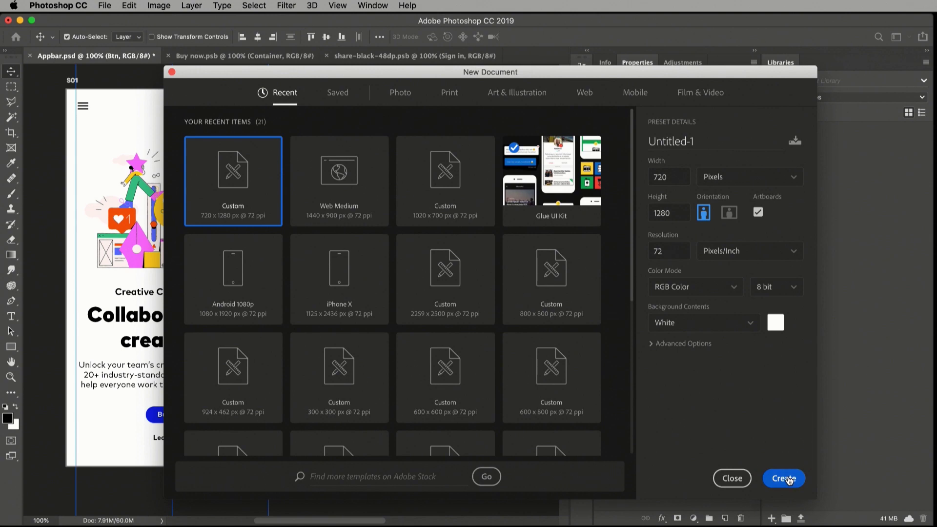
key(Escape)
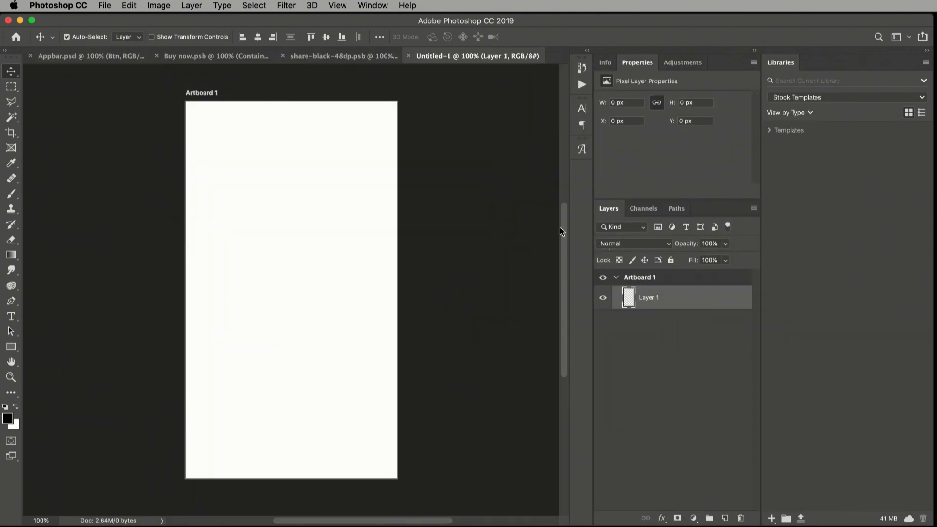
click(106, 56)
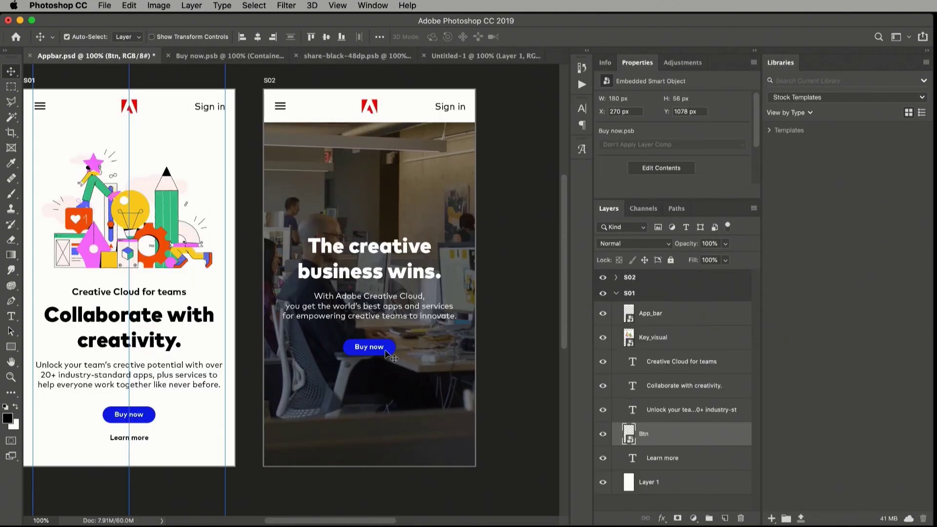
drag(384, 351, 290, 336)
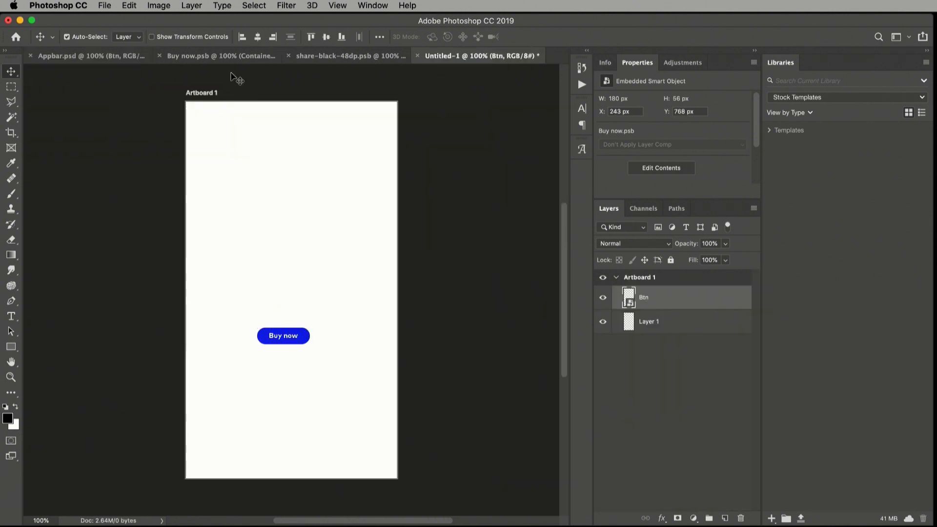
Recolour the Container shape in the S02 screen's Btn smart object red, save it, and compare the buttons in Appbar.psd and Untitled-1.
click(109, 58)
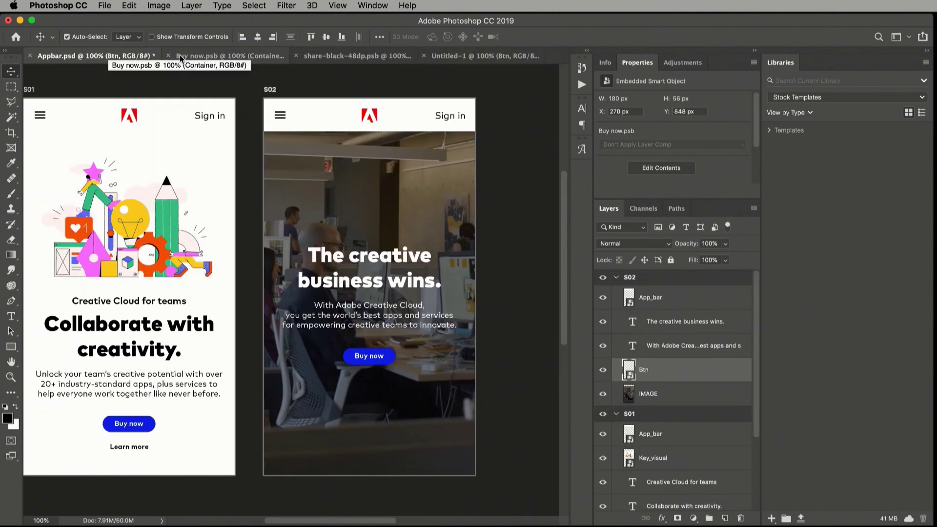
double_click(628, 369)
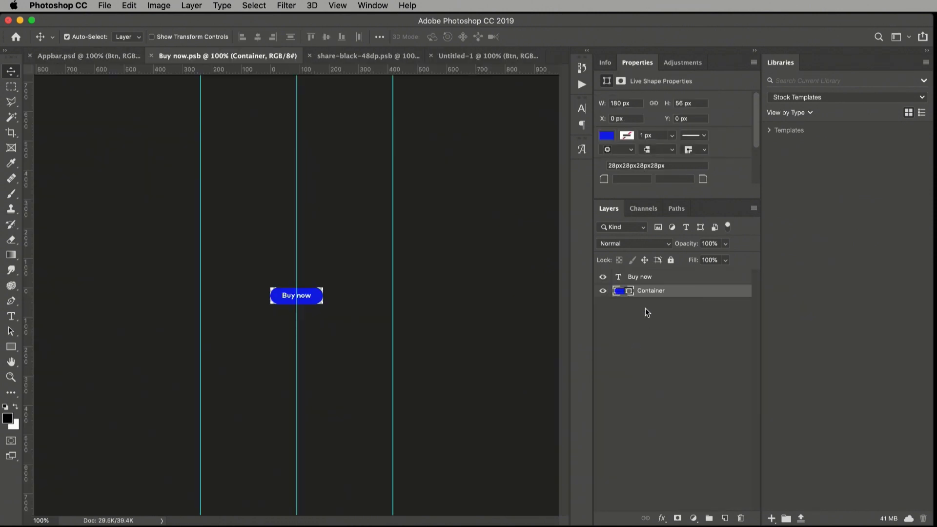
double_click(624, 292)
drag(616, 259, 611, 227)
click(699, 225)
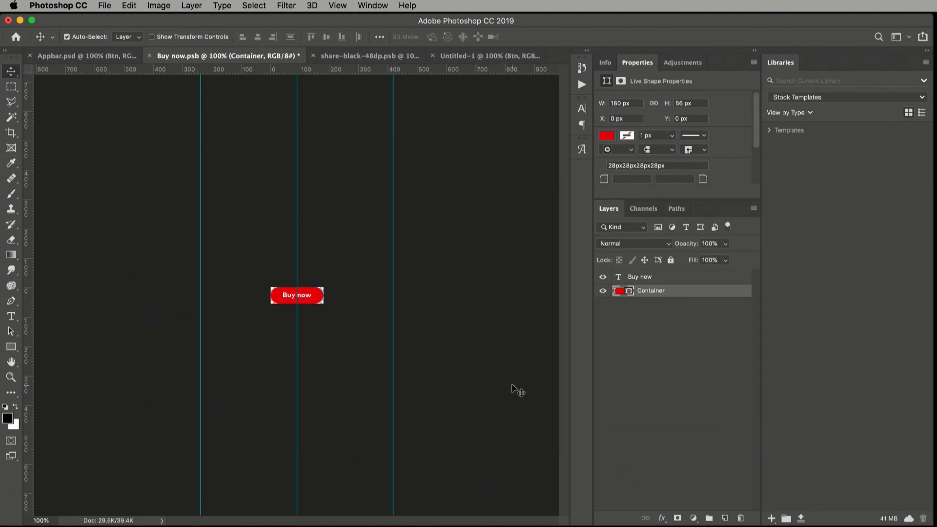
click(99, 60)
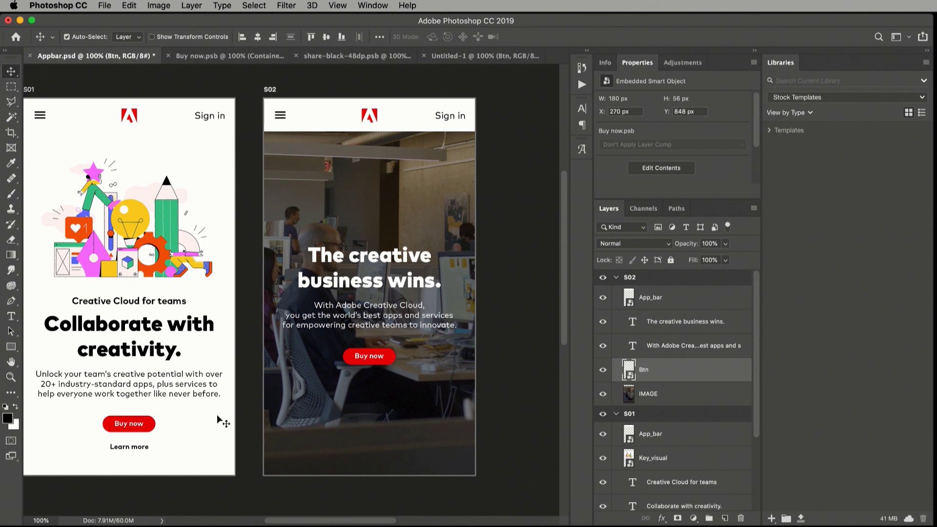
click(456, 57)
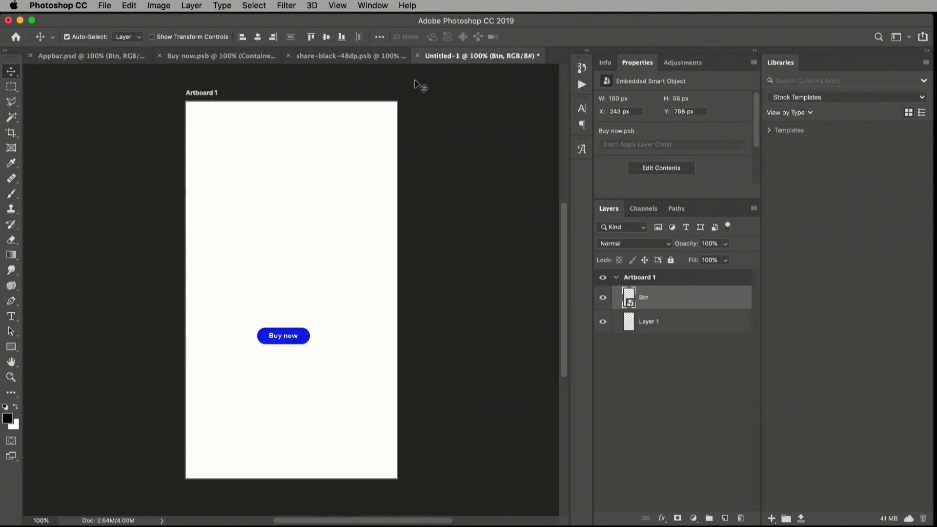
Save the button's smart object file as Buynow_BTN.psb in Downloads, in Large Document Format with Maximize Compatibility on.
click(234, 60)
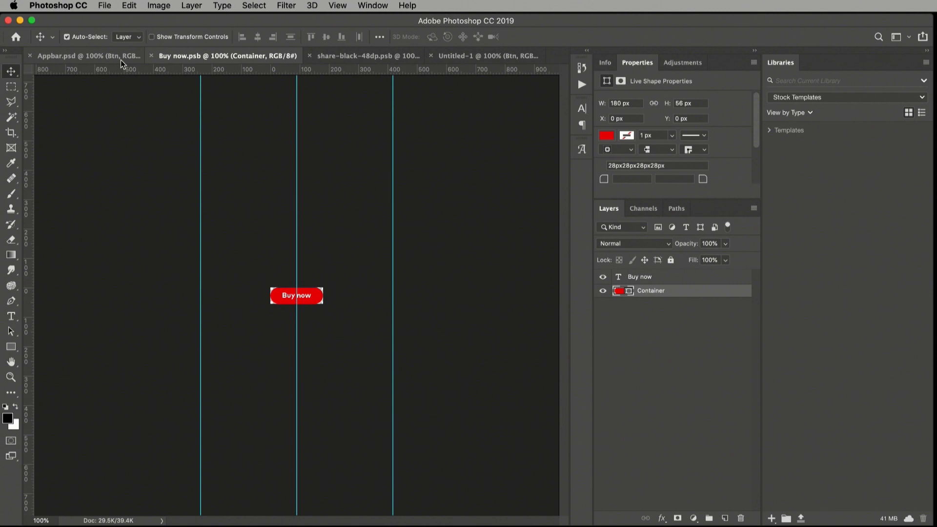
click(108, 6)
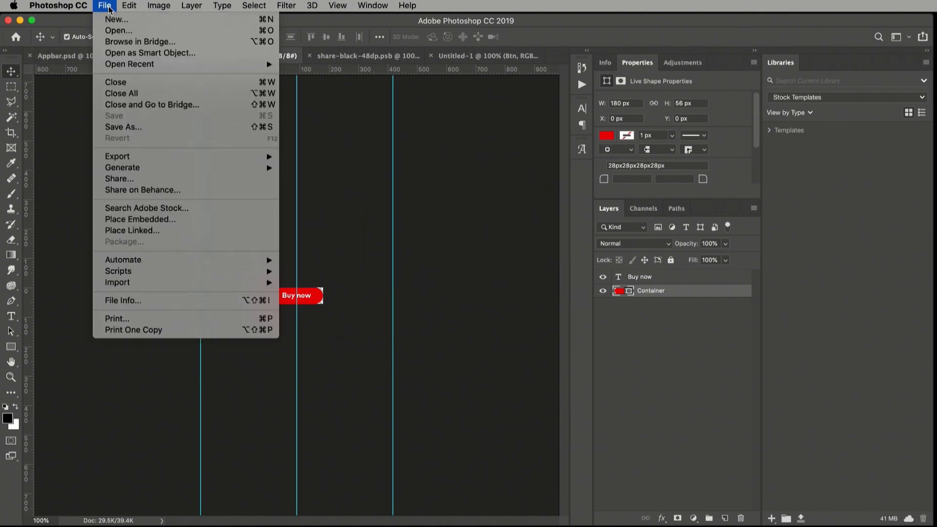
click(122, 127)
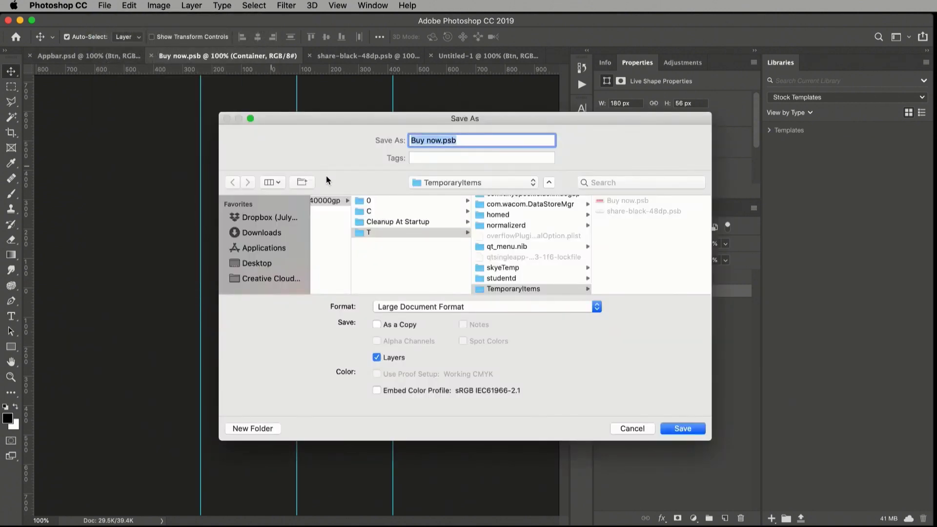
click(266, 234)
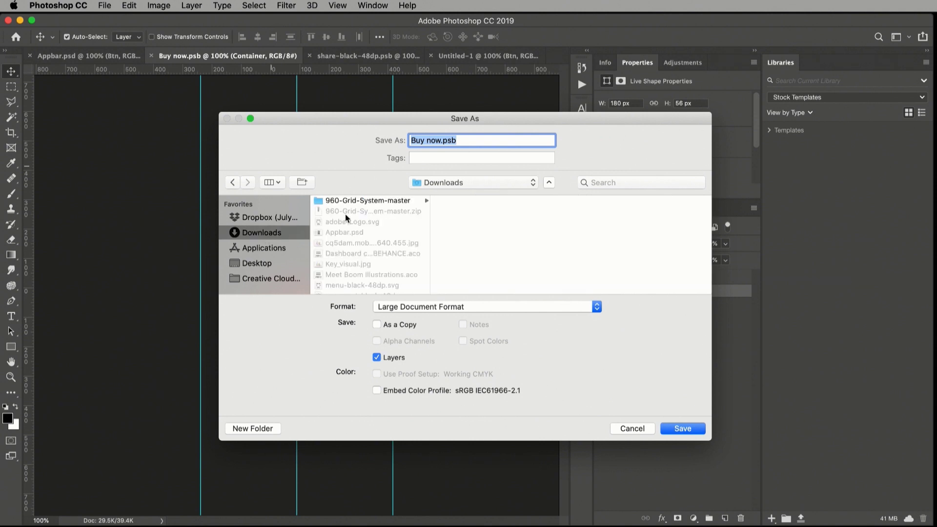
click(428, 140)
key(BackSpace)
key(Right)
key(Right)
key(Right)
text(_BTN)
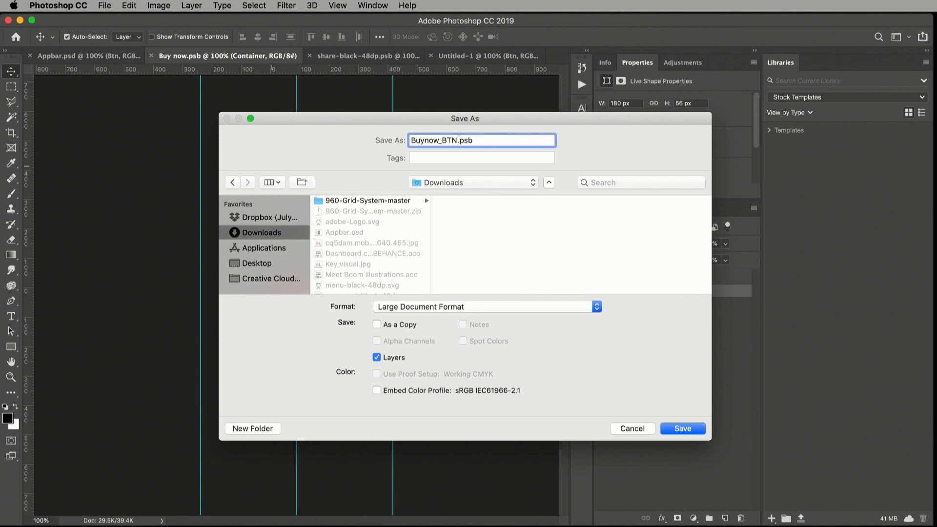
key(Return)
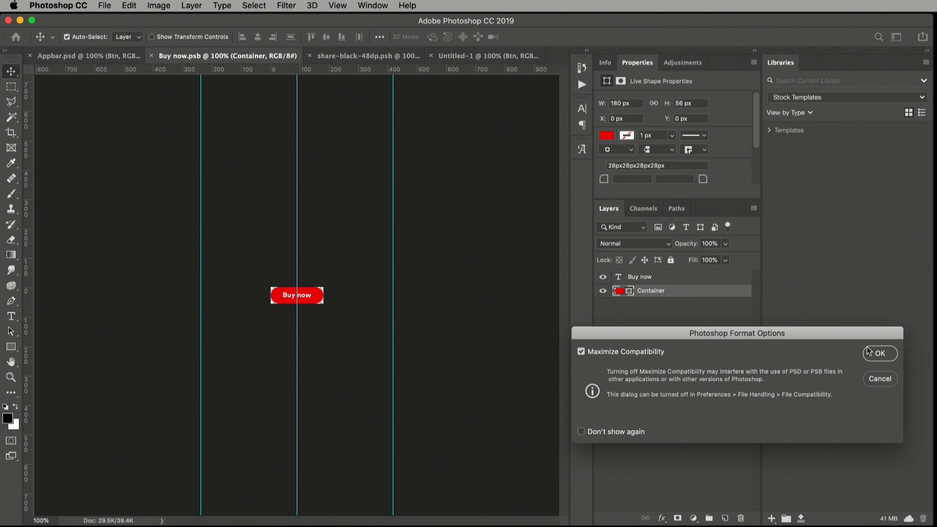
click(875, 352)
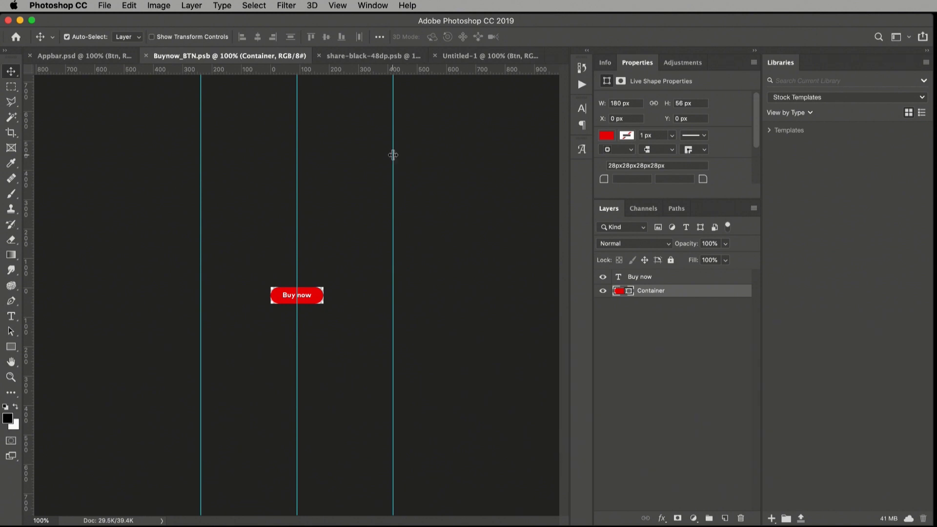
Delete the embedded Btn layers from screens S02 and S01 in Appbar.psd and from Untitled-1.
click(90, 55)
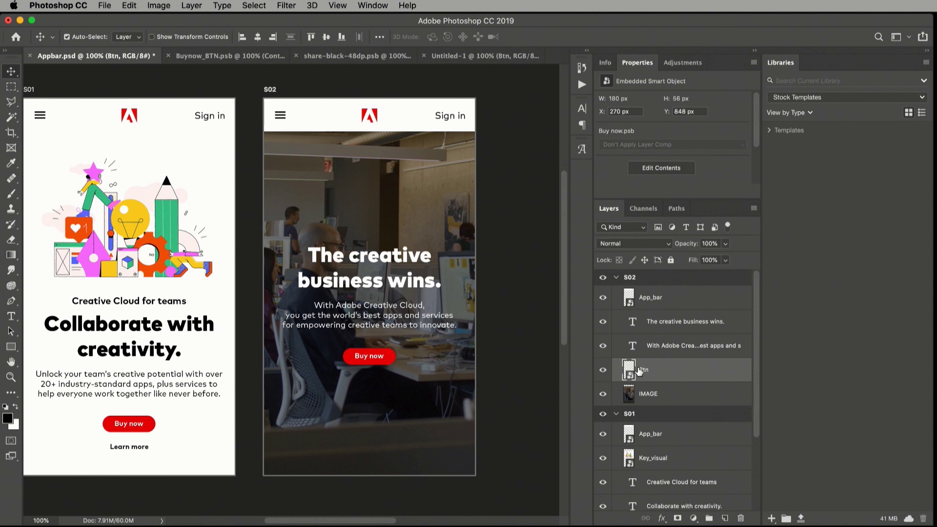
key(Delete)
scroll(639, 370, down, 3)
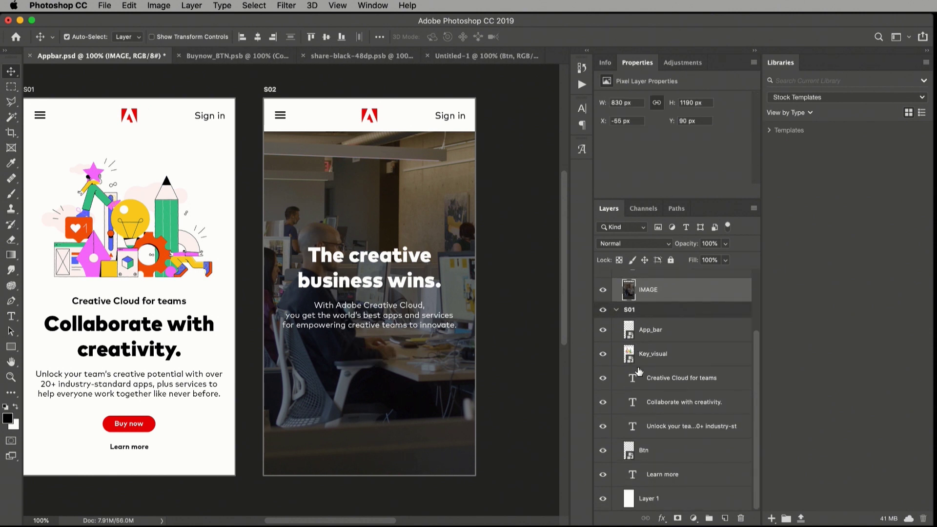
click(654, 459)
key(Delete)
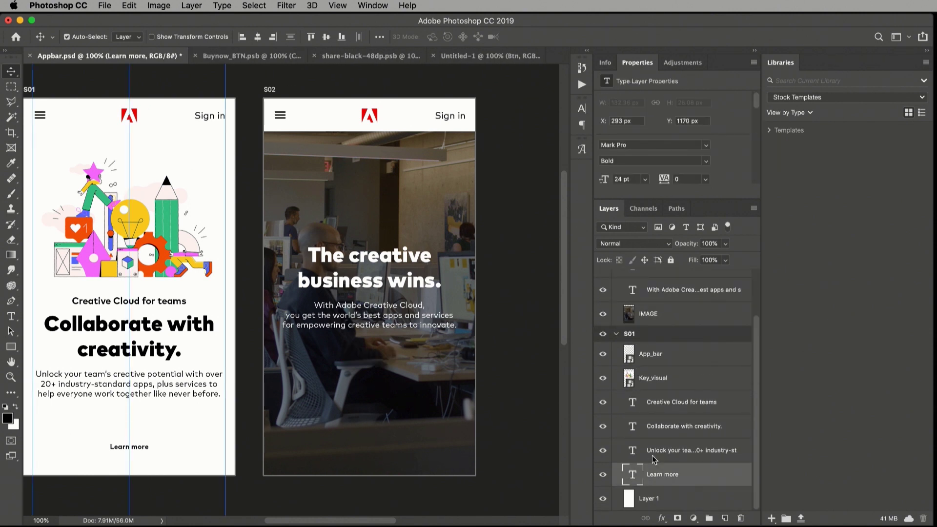
click(498, 60)
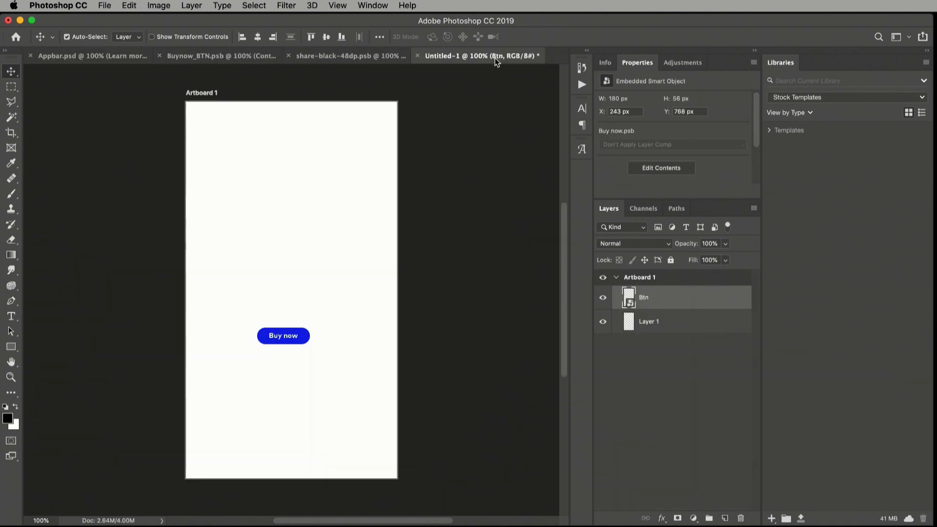
key(Delete)
scroll(403, 73, left, 5)
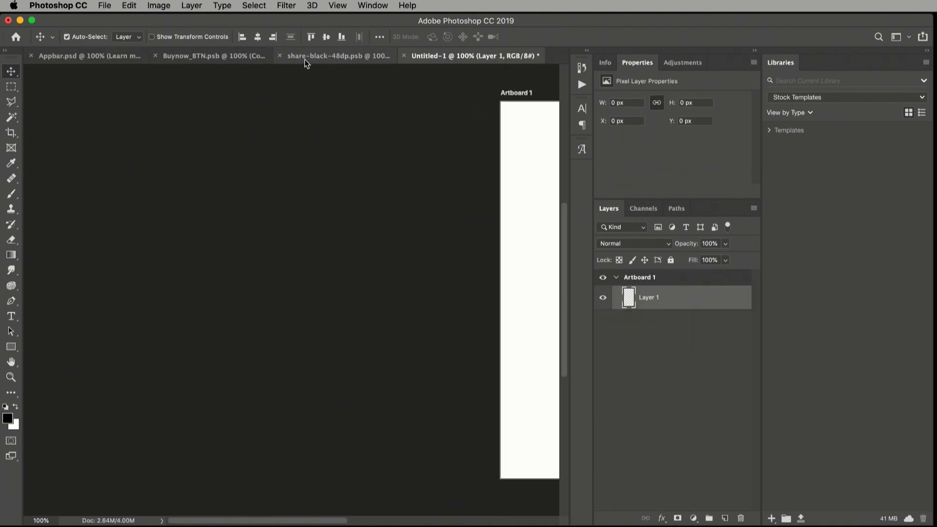
Place Buynow_BTN.psb as a linked smart object on screen S01 of Appbar.psd, just above "Learn more" at about Y 1072 px.
click(96, 56)
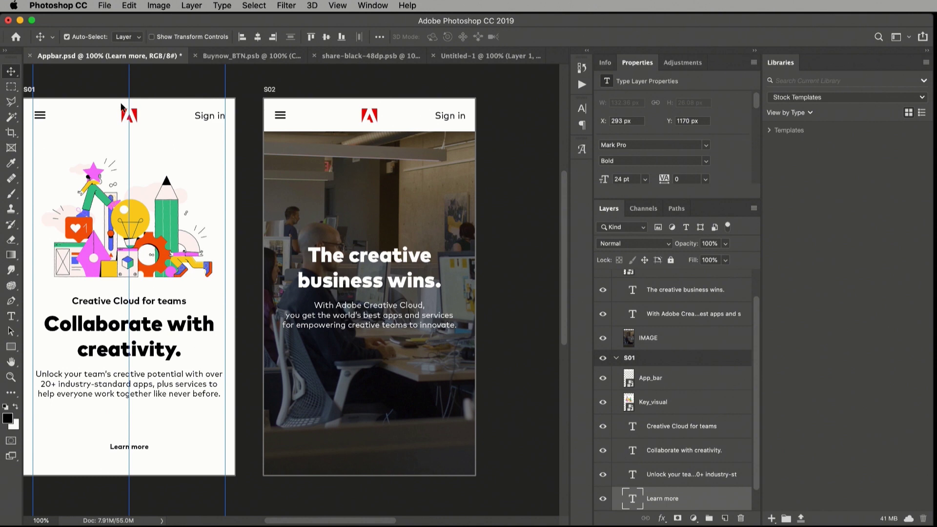
click(104, 7)
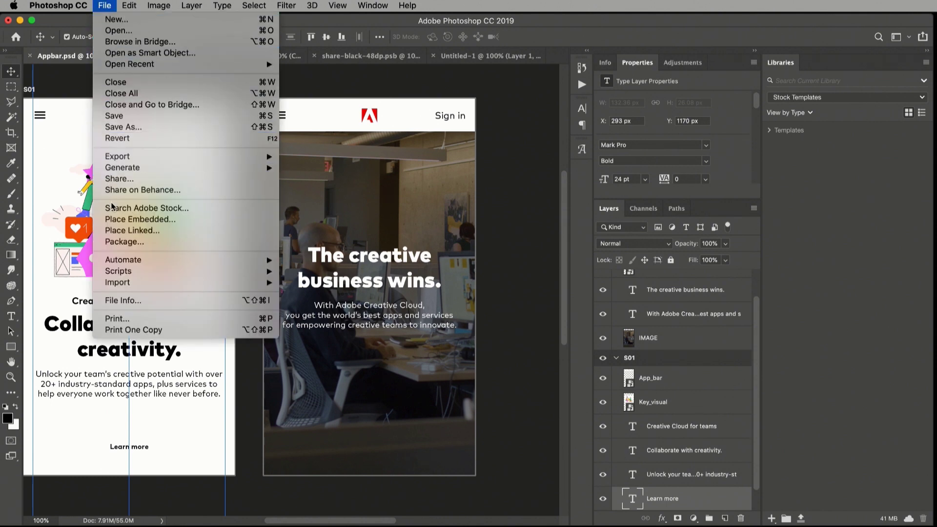
click(131, 231)
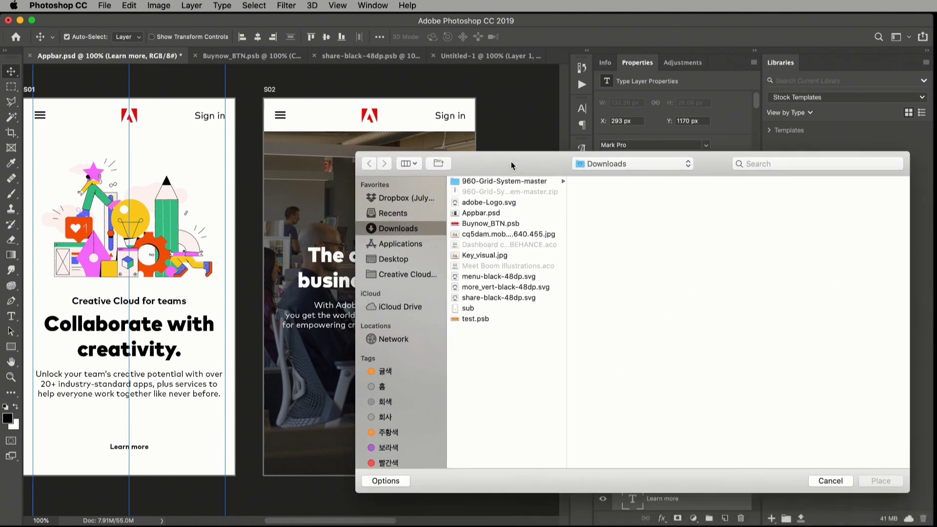
double_click(439, 211)
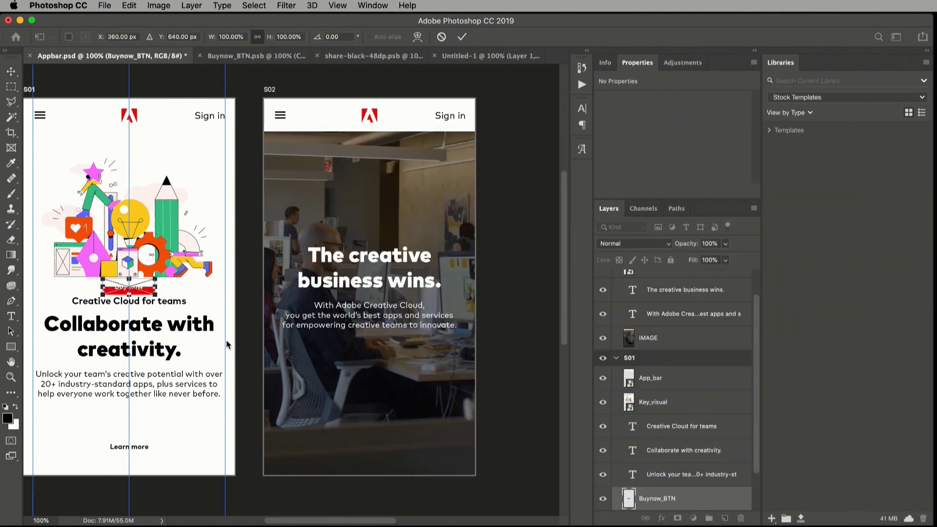
drag(151, 294, 149, 428)
key(Return)
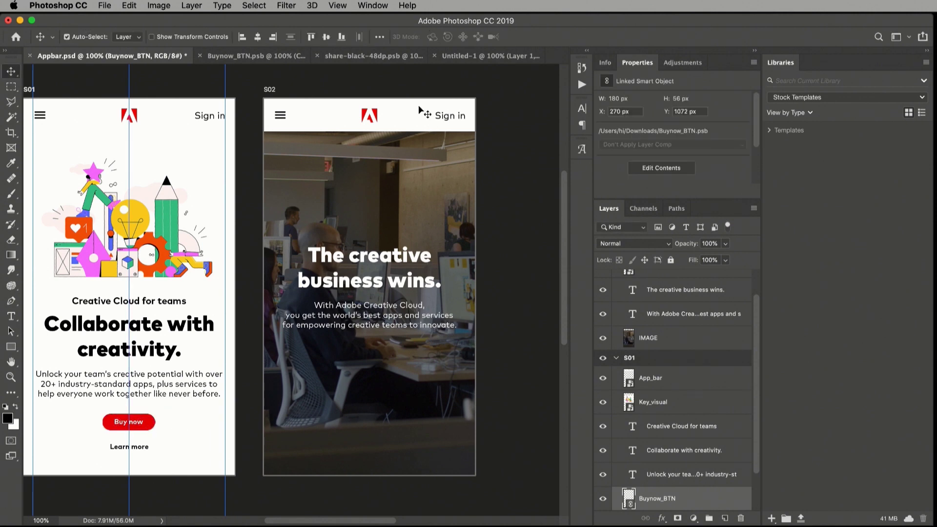
Place Buynow_BTN.psb as a linked smart object on screen S02, centred below the body text at about Y 848 px.
click(268, 90)
click(104, 5)
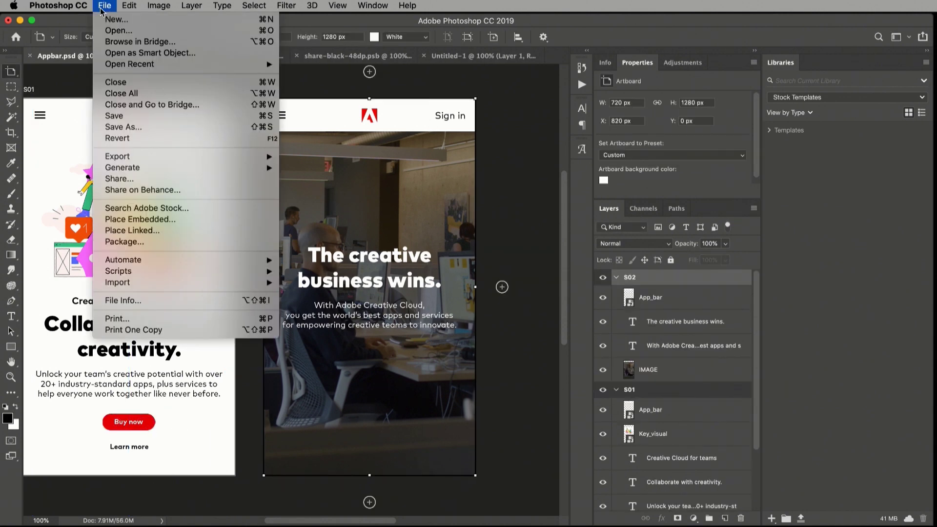
click(146, 232)
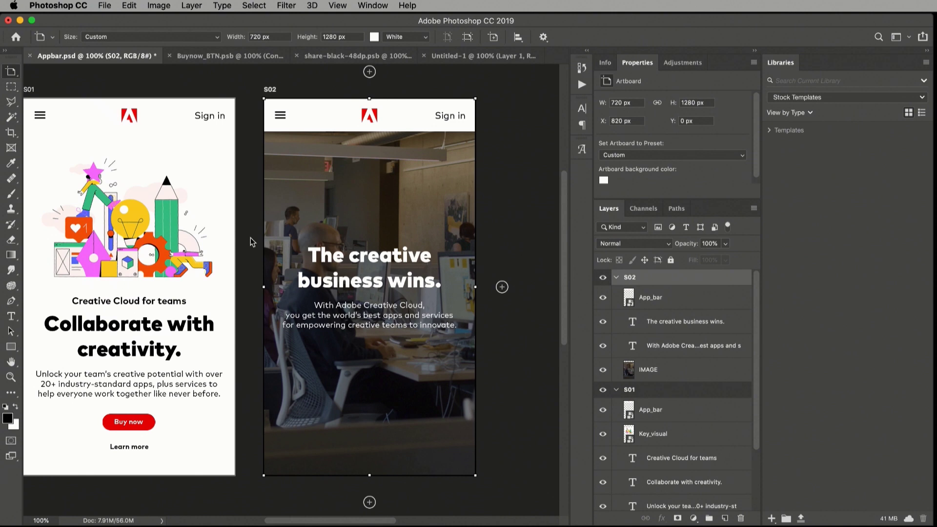
double_click(442, 210)
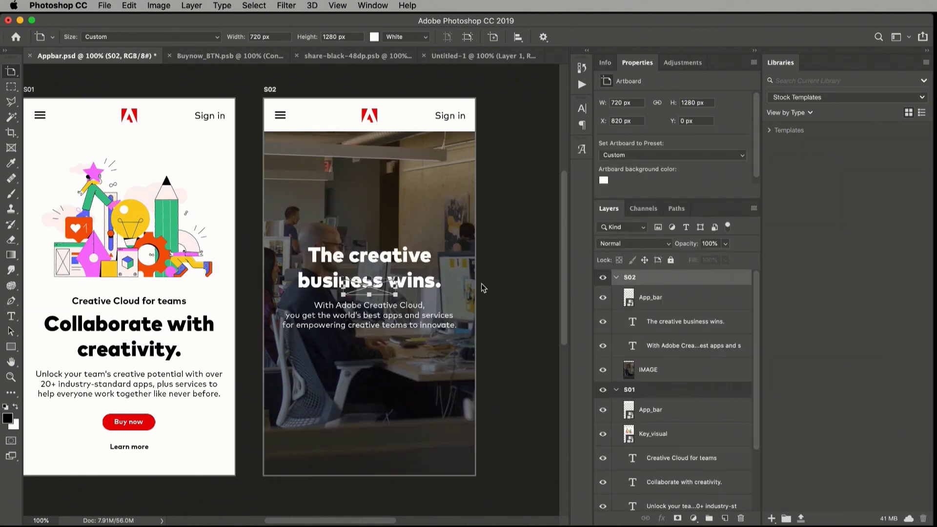
drag(383, 290, 382, 359)
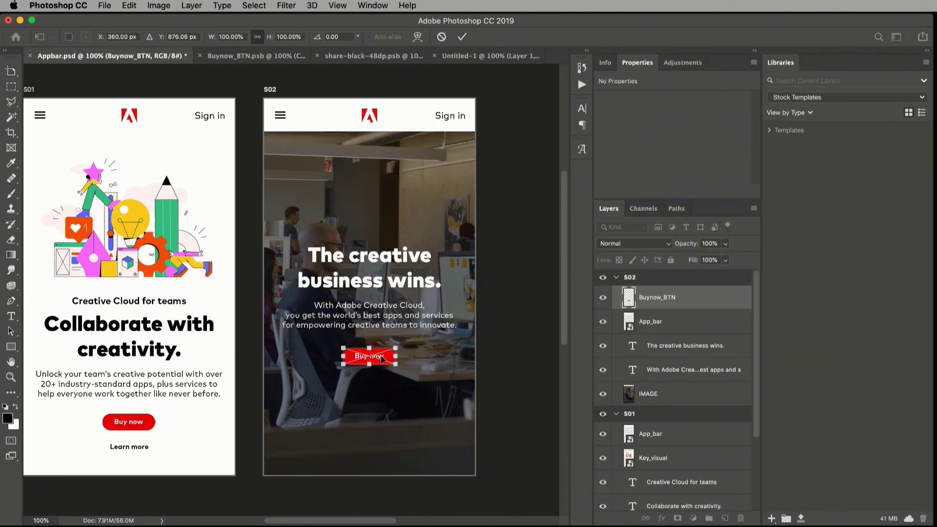
key(Return)
Place Buynow_BTN.psb as a linked smart object in the centre of Artboard 1 in Untitled-1.
click(480, 57)
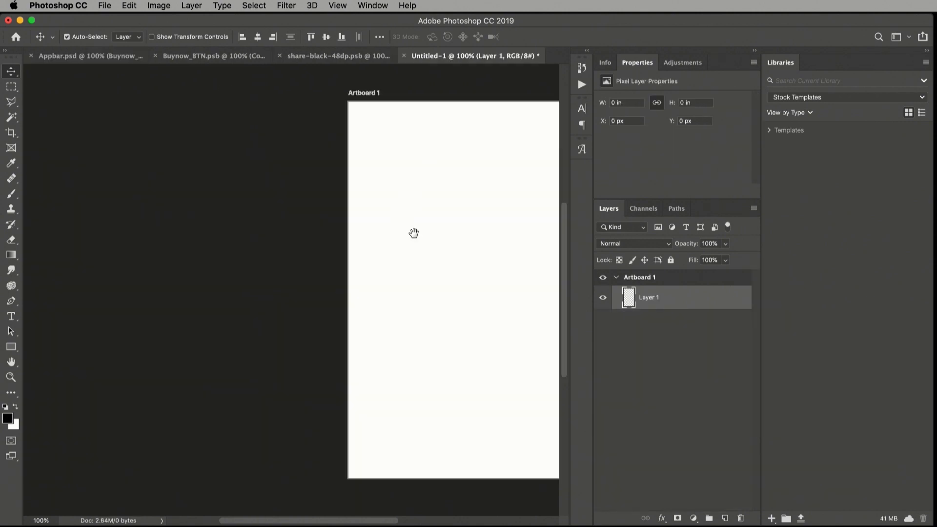
drag(412, 239, 282, 229)
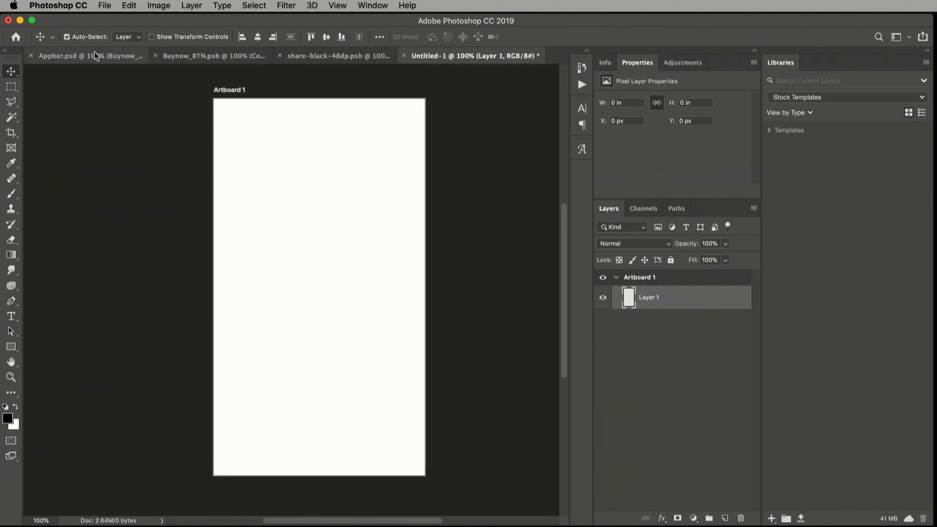
click(104, 6)
click(146, 234)
double_click(439, 211)
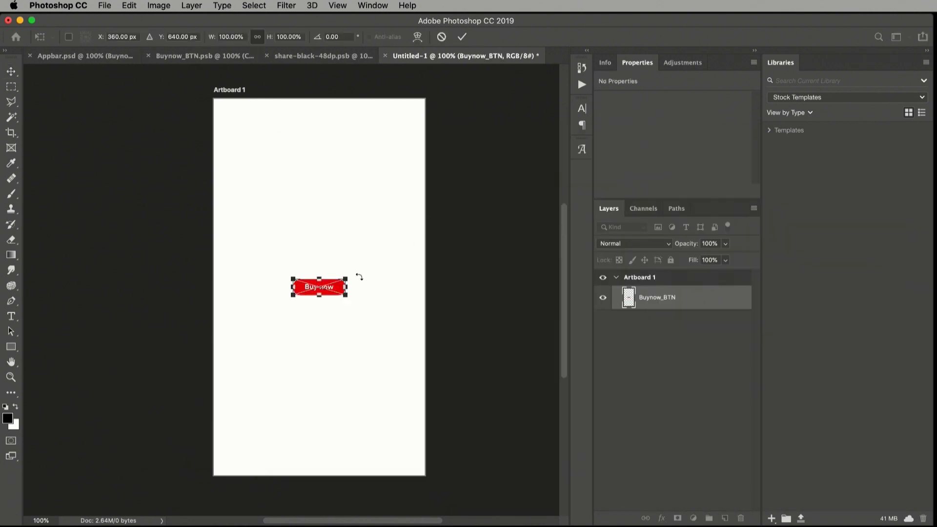
key(Return)
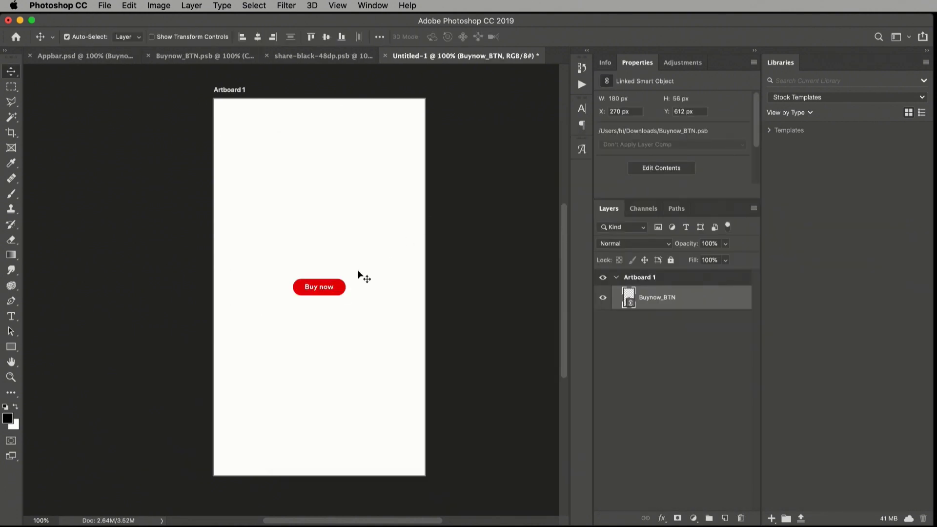
Recolour the Container shape in Buynow_BTN.psb green, save the file, and check the linked buttons in Appbar.psd and Untitled-1.
click(201, 56)
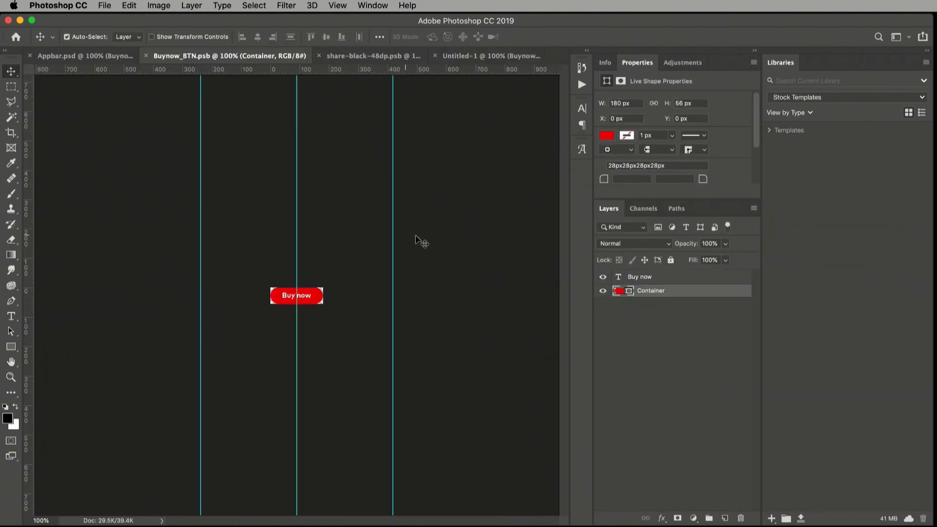
double_click(618, 291)
drag(610, 318, 613, 330)
drag(575, 285, 594, 288)
click(714, 220)
key(super+s)
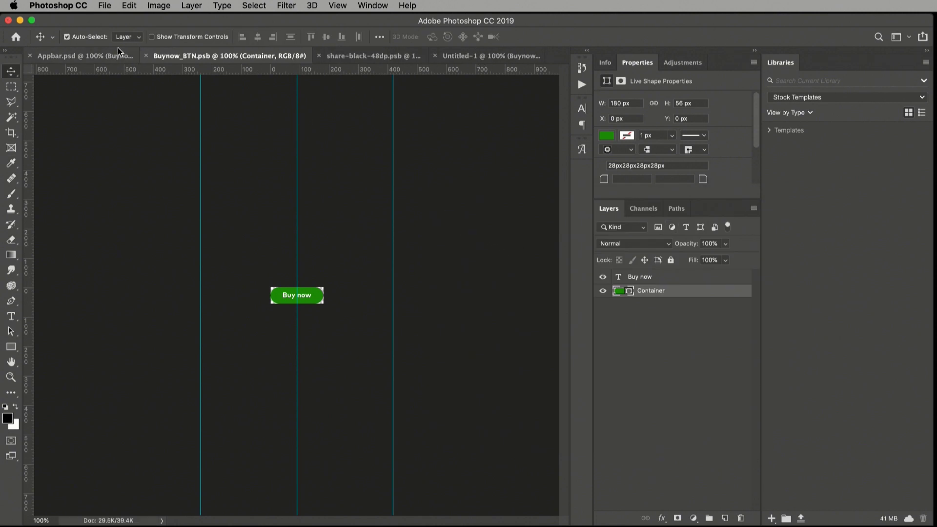
click(90, 57)
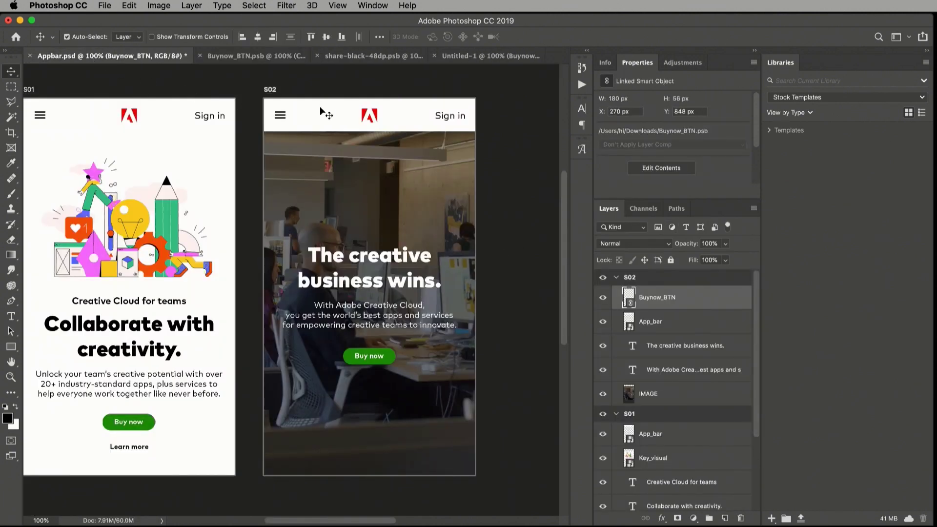
click(482, 55)
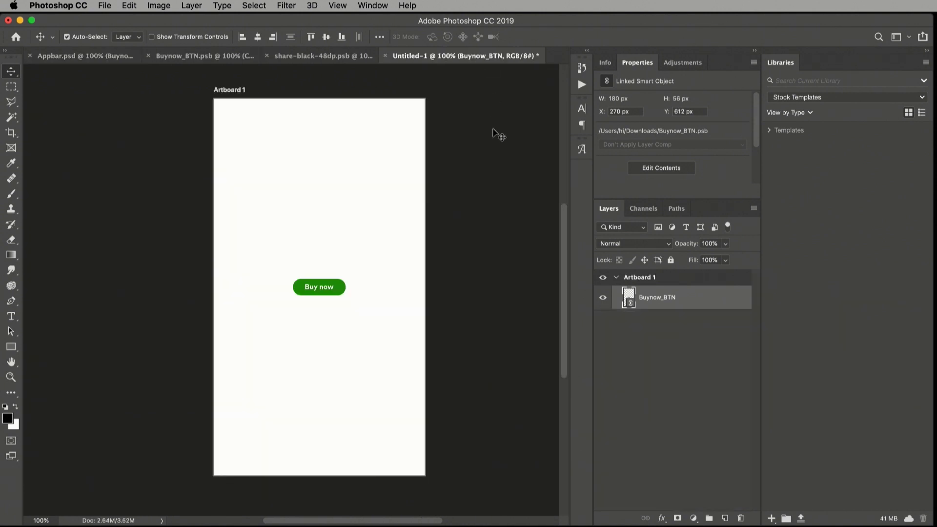
click(104, 60)
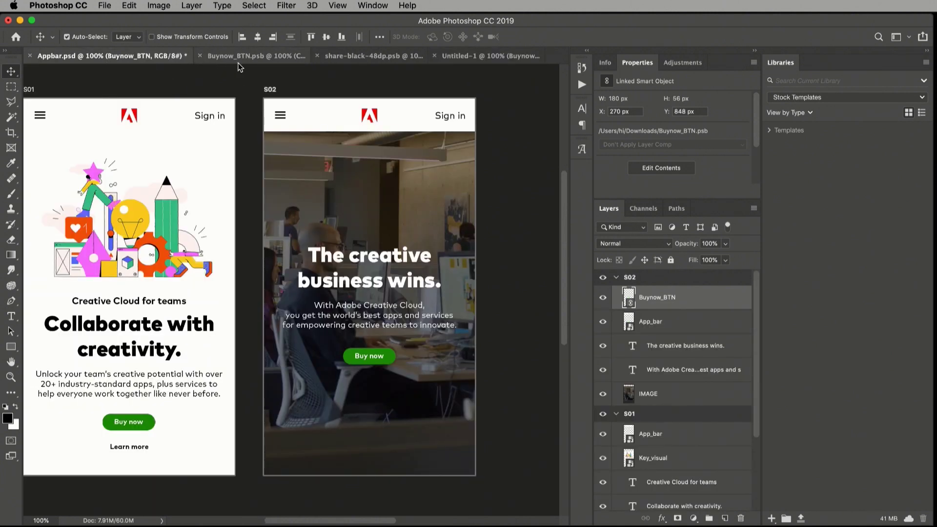
scroll(242, 92, left, 5)
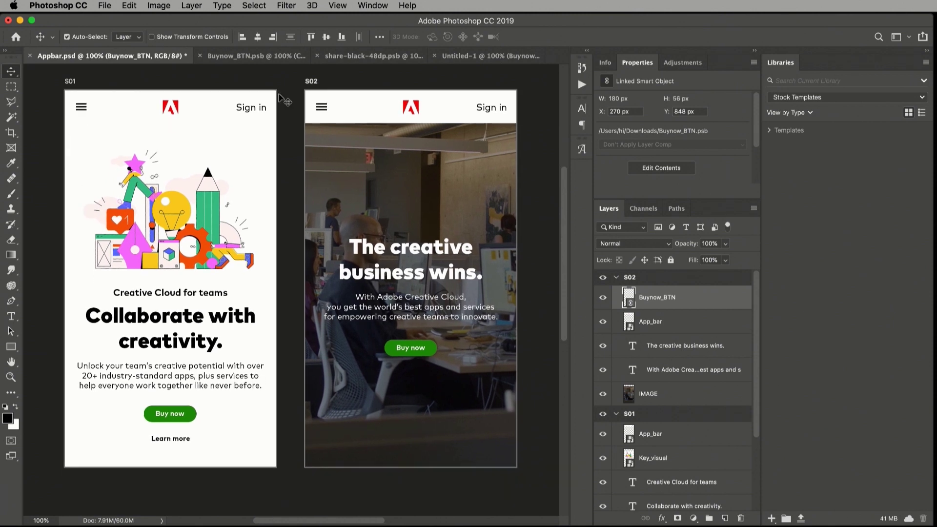